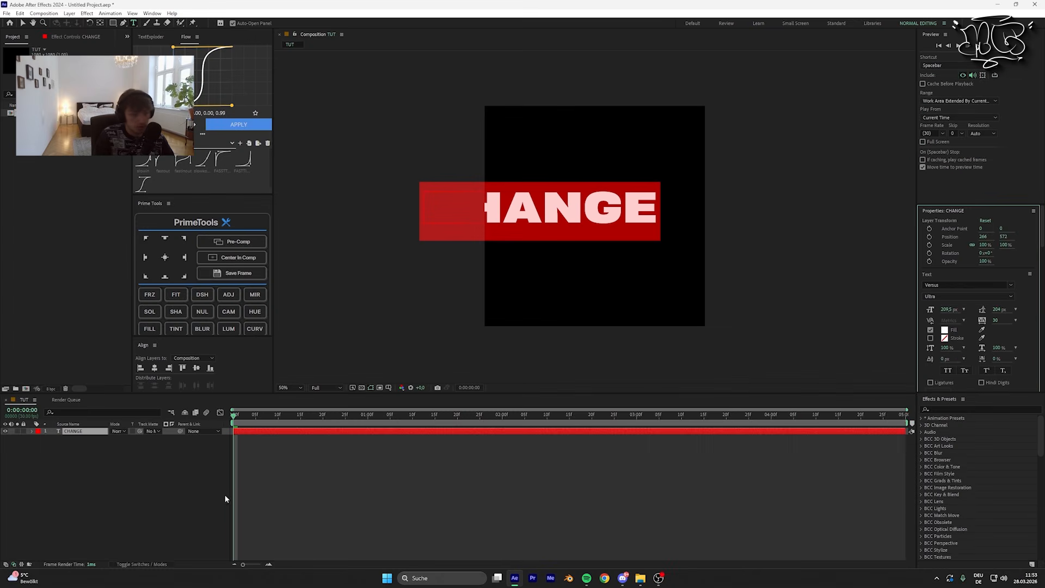
Step: Set the CHANGE text's size to 173.5 px and its tracking to 30
left_click(83, 441)
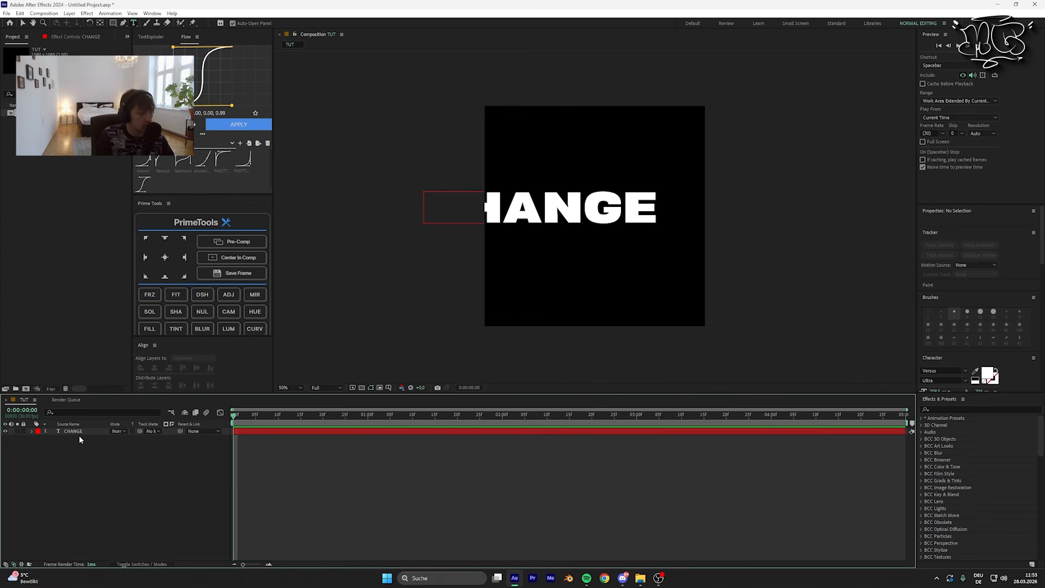
left_click(78, 432)
left_click(154, 368)
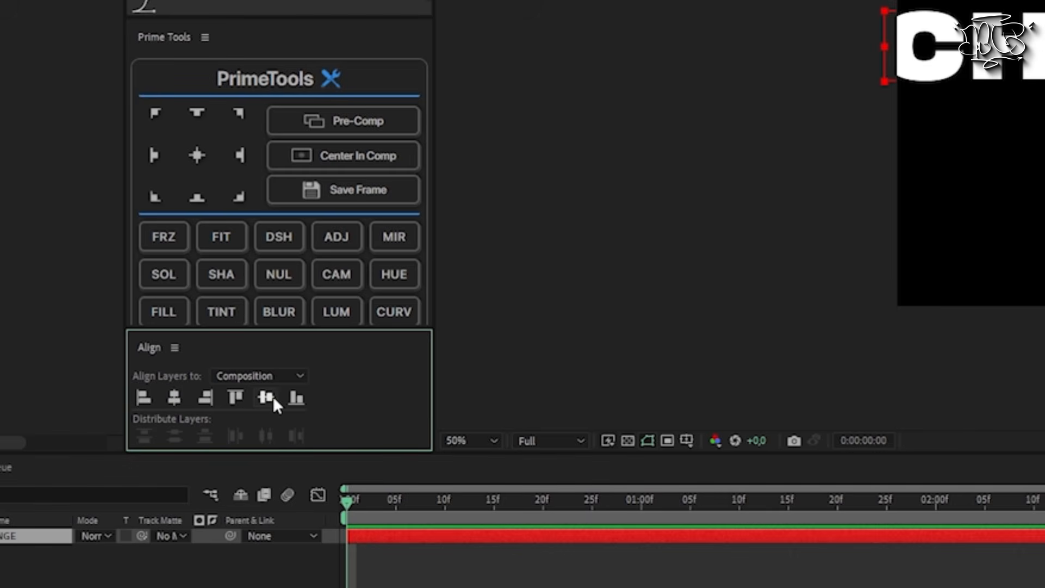
left_click(266, 397)
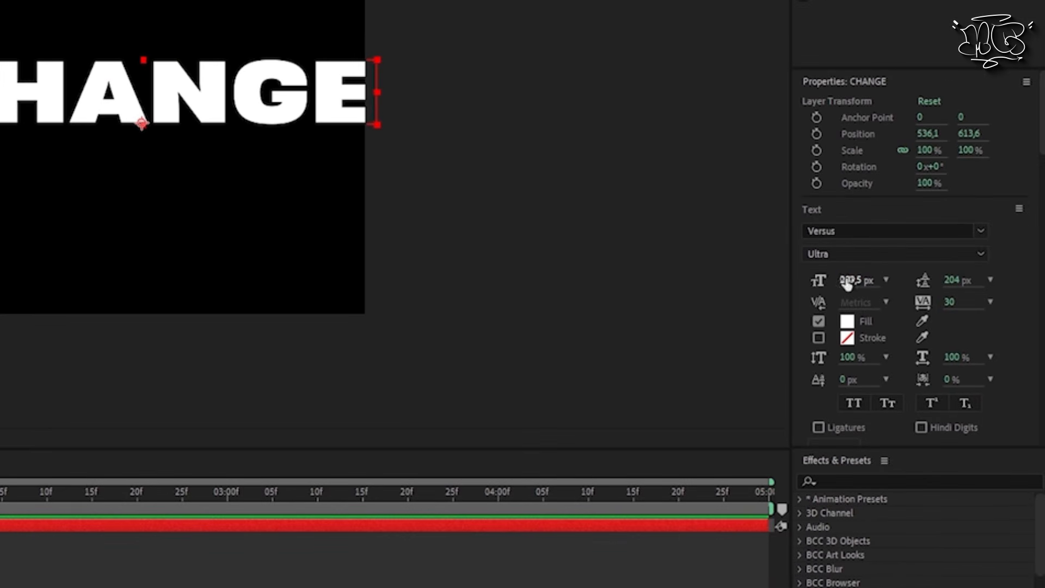
left_click_drag(847, 283, 787, 285)
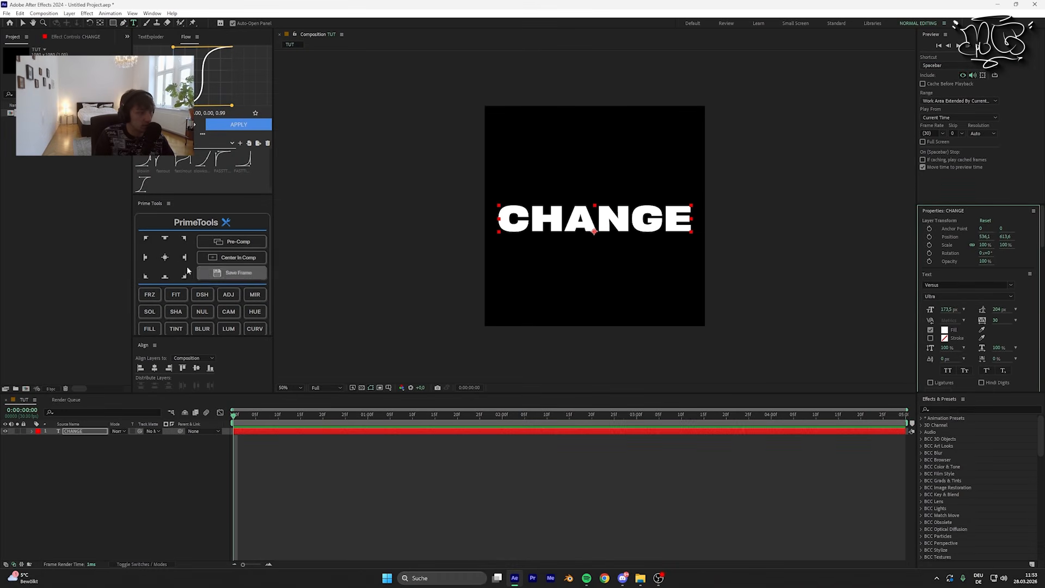
Step: Center the CHANGE text's anchor point and align the text to the middle of the composition
left_click(166, 258)
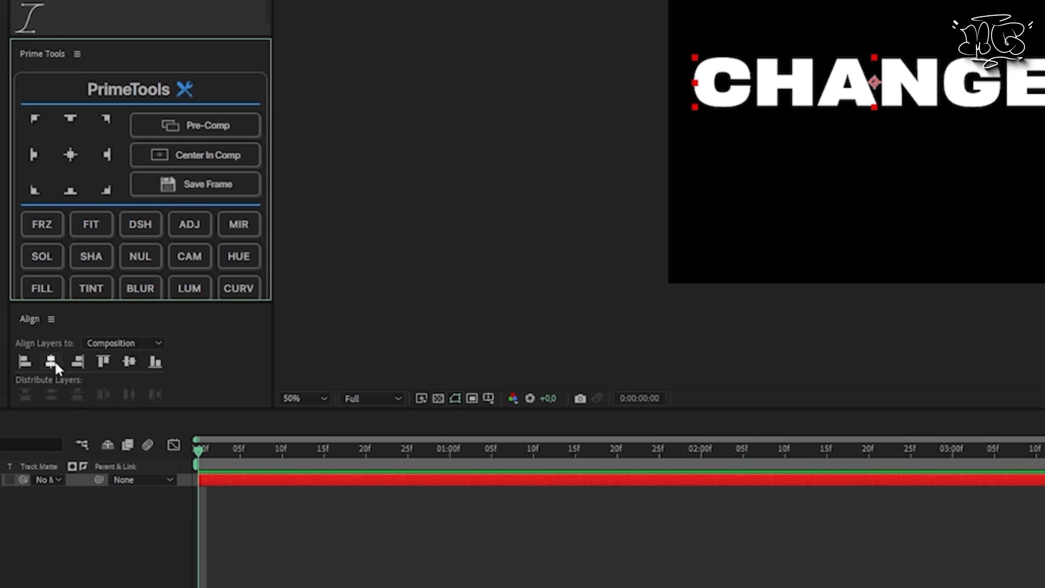
left_click(155, 368)
left_click(197, 368)
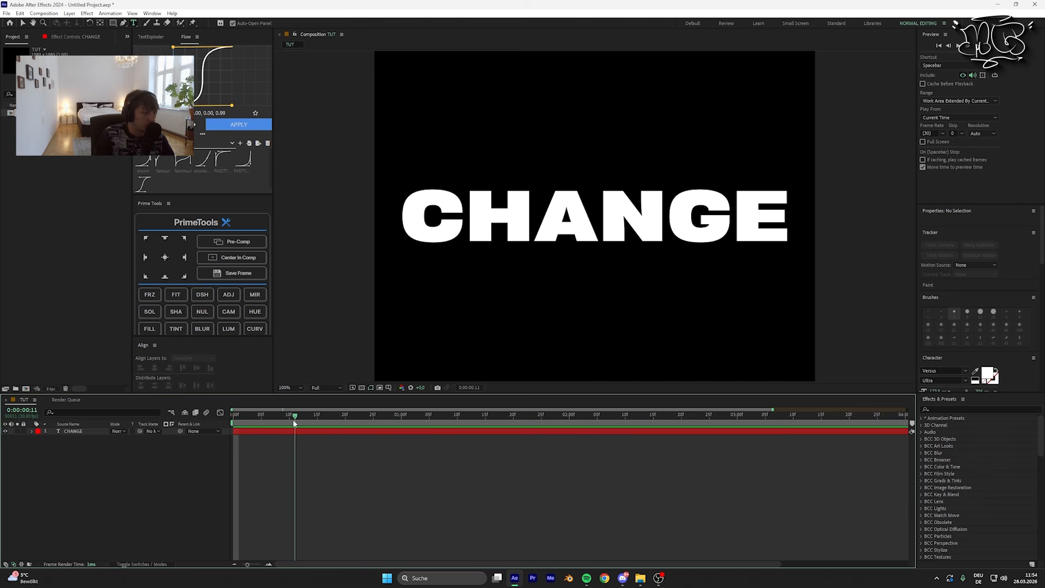
Step: Split the CHANGE layer at frame 15 and change the second part's font to SubwayNewYorkOTW03-Regular
left_click_drag(234, 414, 319, 417)
key("ctrl+shift+d")
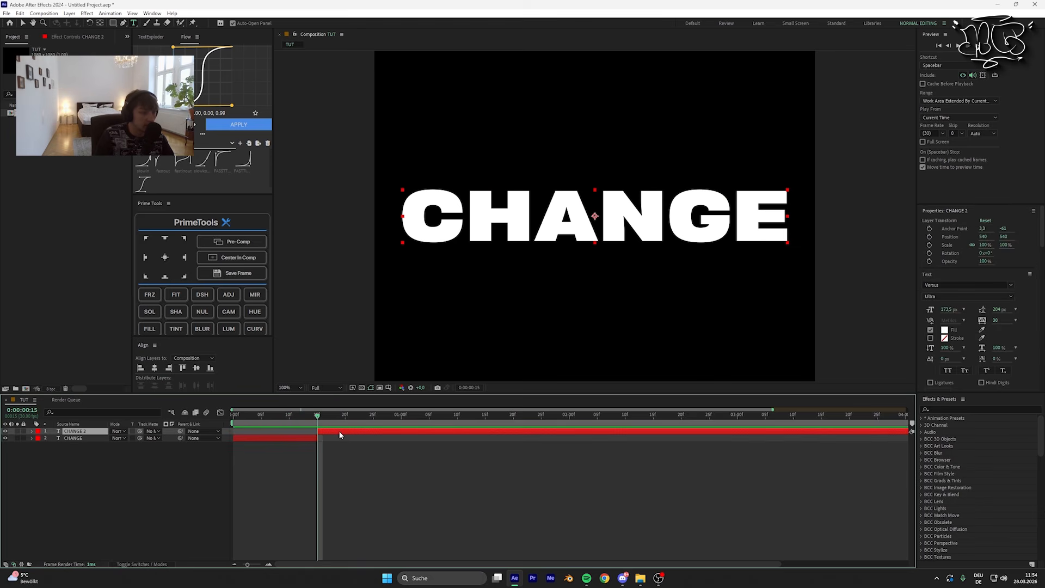
double_click(339, 431)
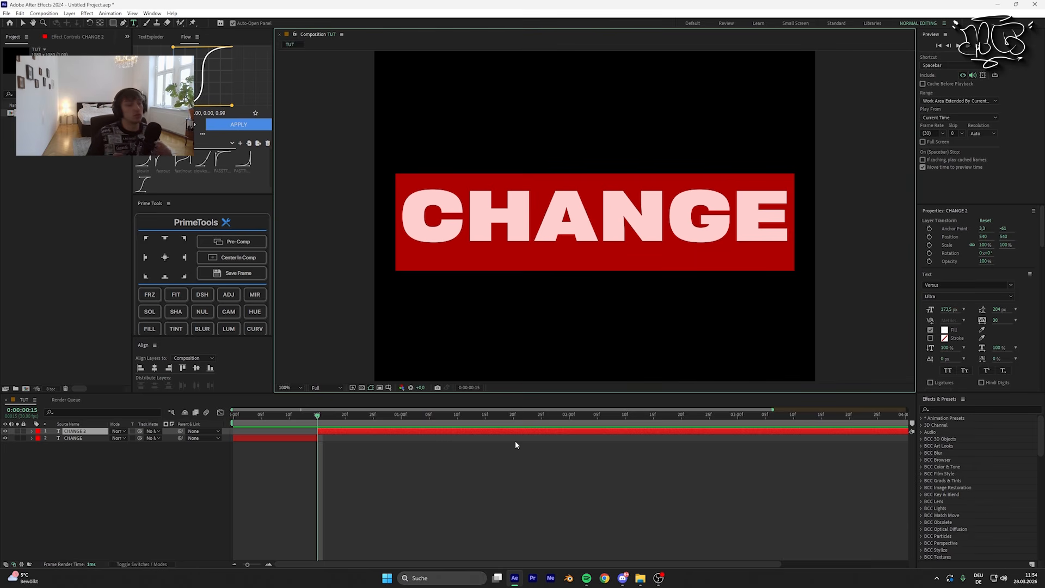
left_click(968, 284)
type("subway")
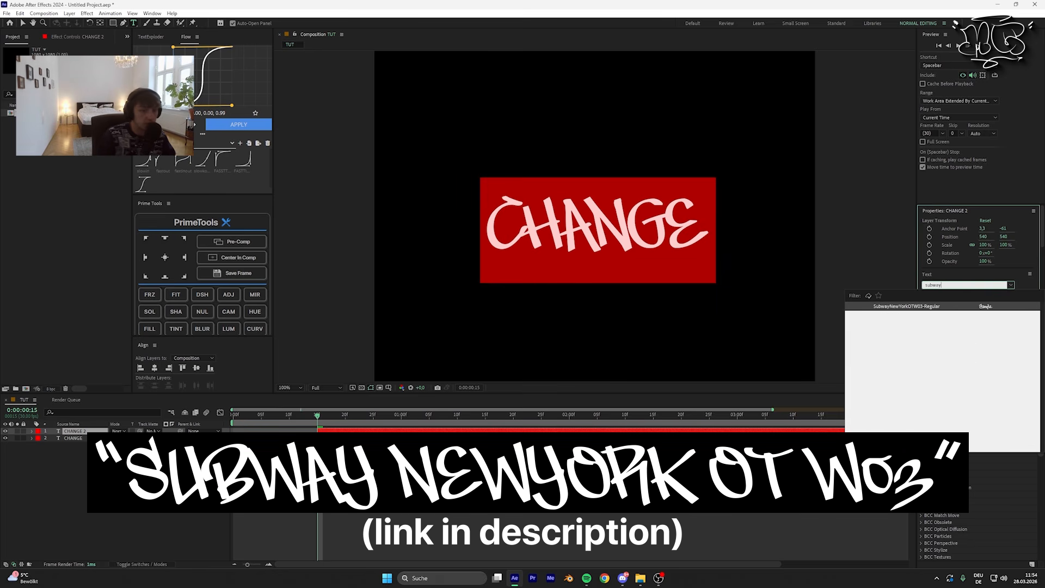
key("Return")
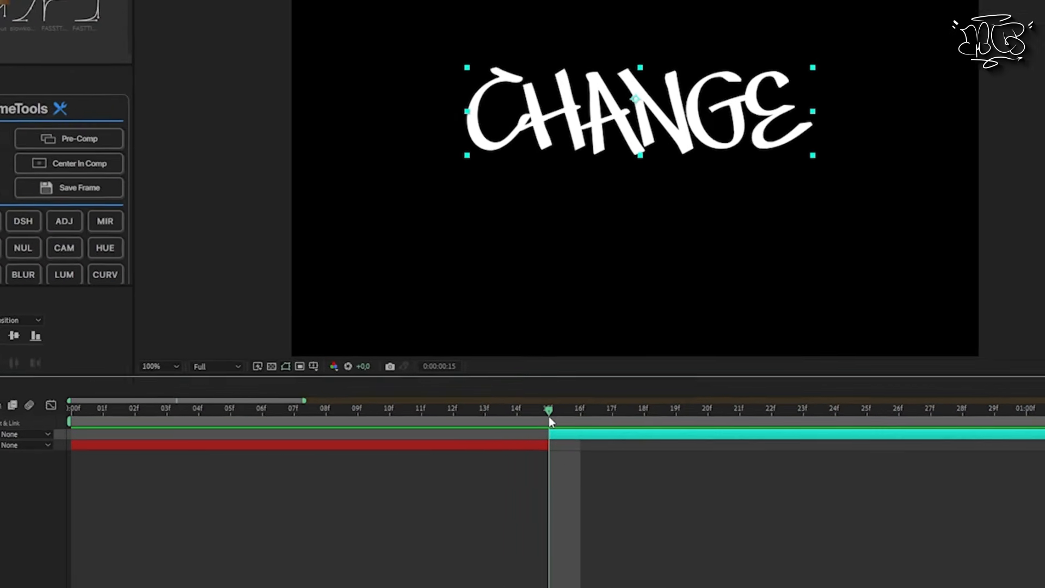
Step: Extend the start of the CHANGE 2 layer back to frame 13 so it overlaps the CHANGE layer
key("Page_Up")
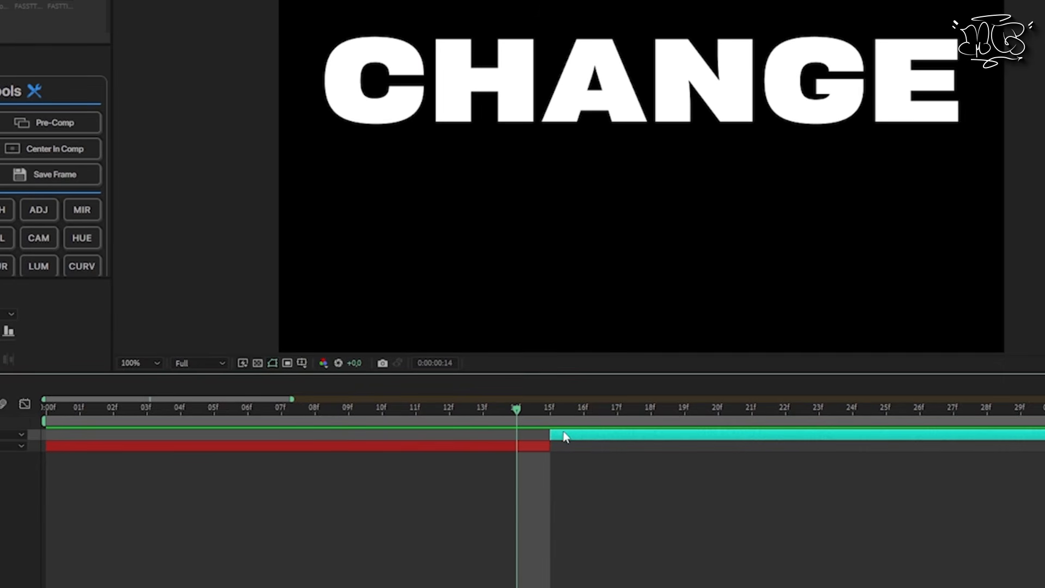
left_click_drag(570, 439, 524, 441)
left_click(484, 418)
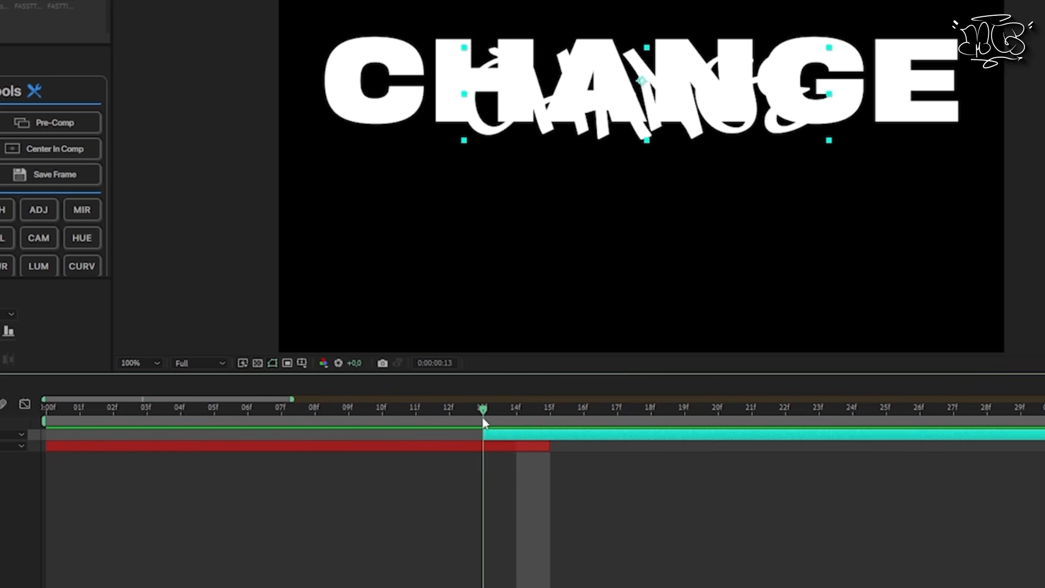
Step: Lower the bold CHANGE layer's opacity to 43%
left_click(327, 446)
key("t")
left_click_drag(309, 250, 245, 255)
Step: Set the handwritten CHANGE 2 text's tracking to 471 and line it up over the bold text at position 548, 540
left_click_drag(996, 323, 1040, 328)
left_click(154, 368)
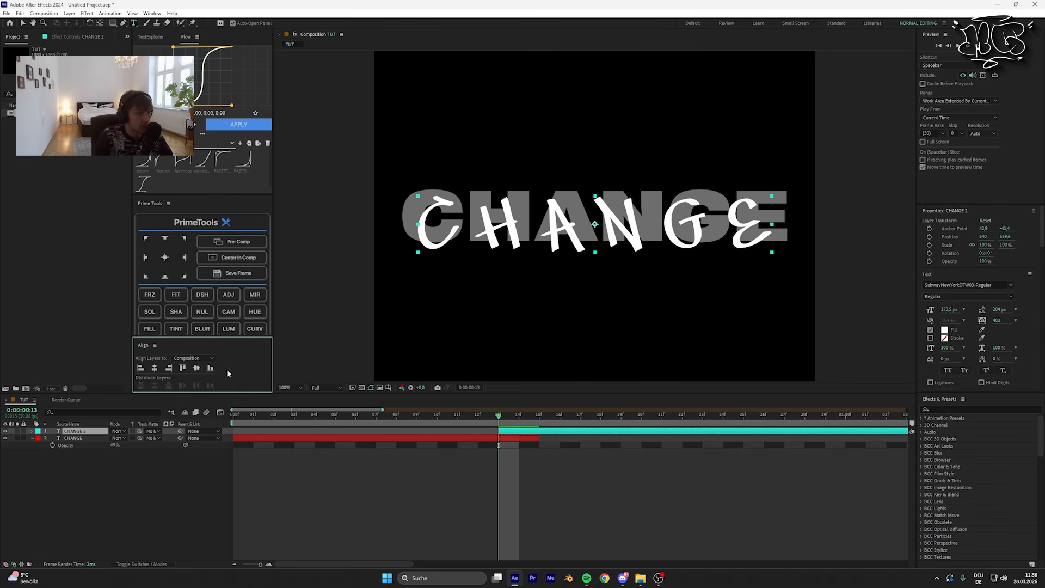
left_click(197, 368)
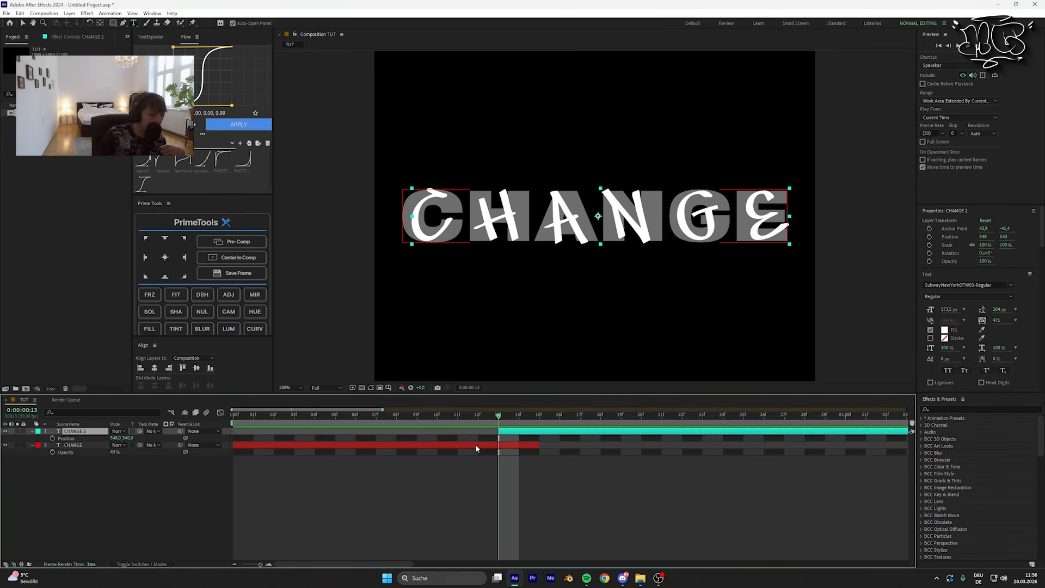
Step: Create shapes from the CHANGE 3 text layer
right_click(476, 444)
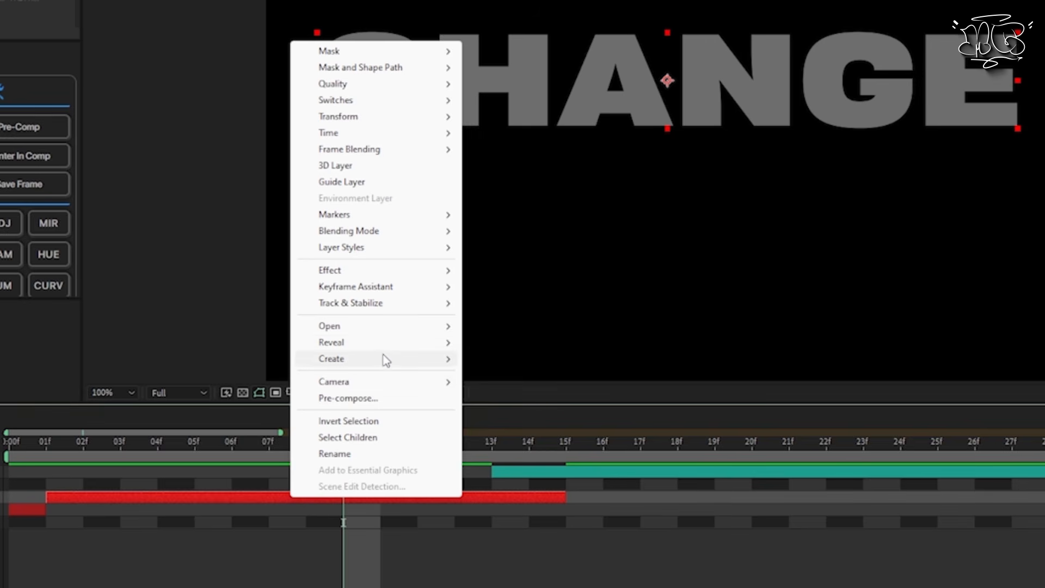
mouse_move(386, 360)
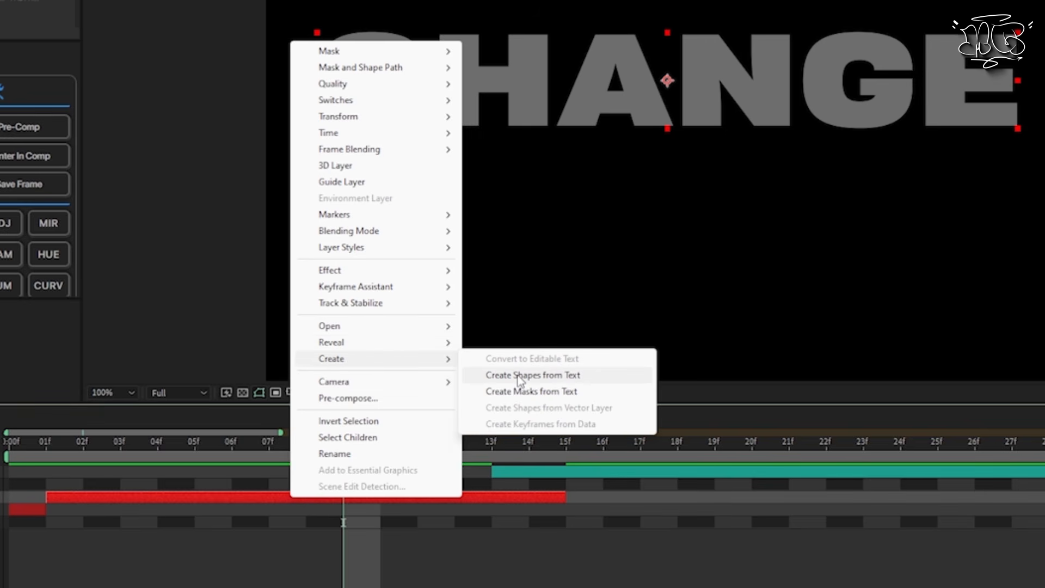
left_click(533, 375)
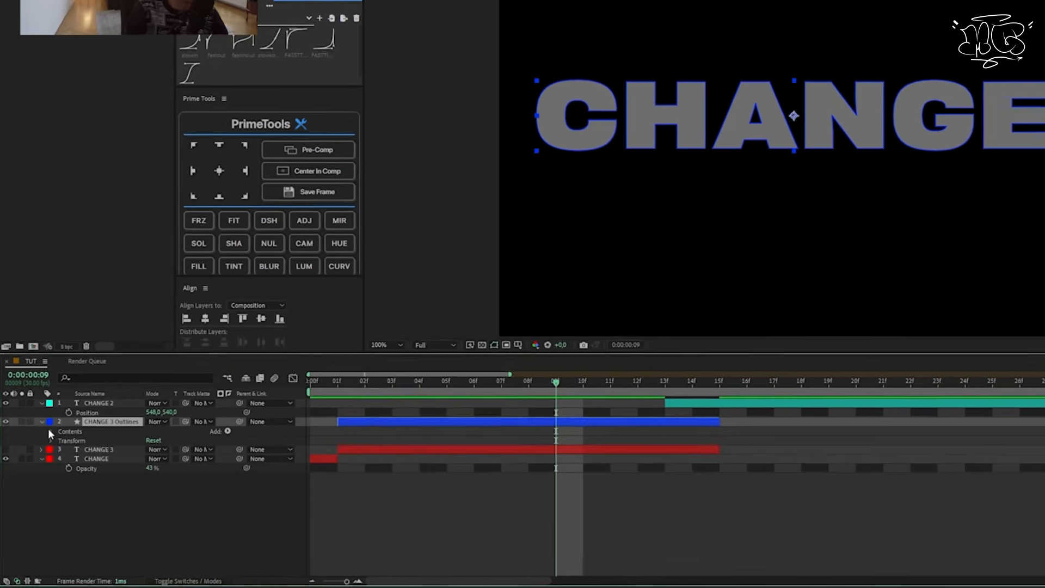
Step: Reveal the letter C's path in the CHANGE 3 Outlines layer and set a Path keyframe at frame 9
left_click(32, 444)
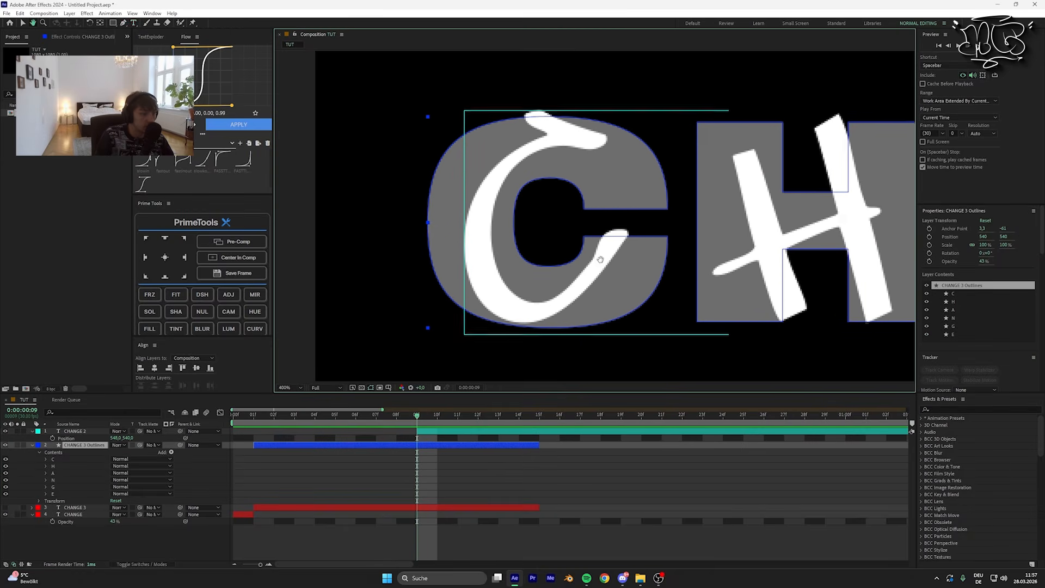
left_click_drag(440, 382, 428, 376)
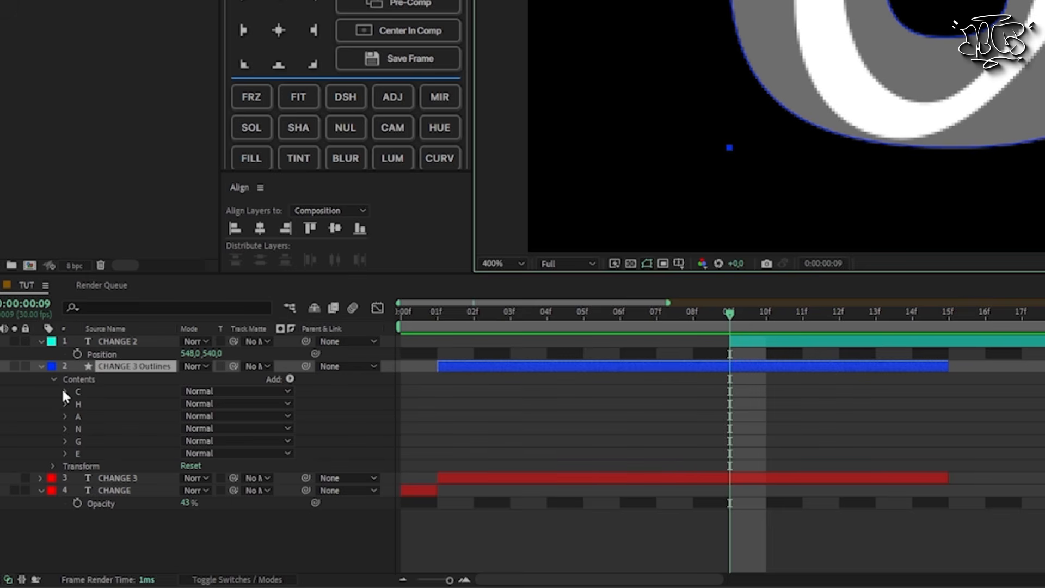
left_click(65, 392)
left_click(78, 403)
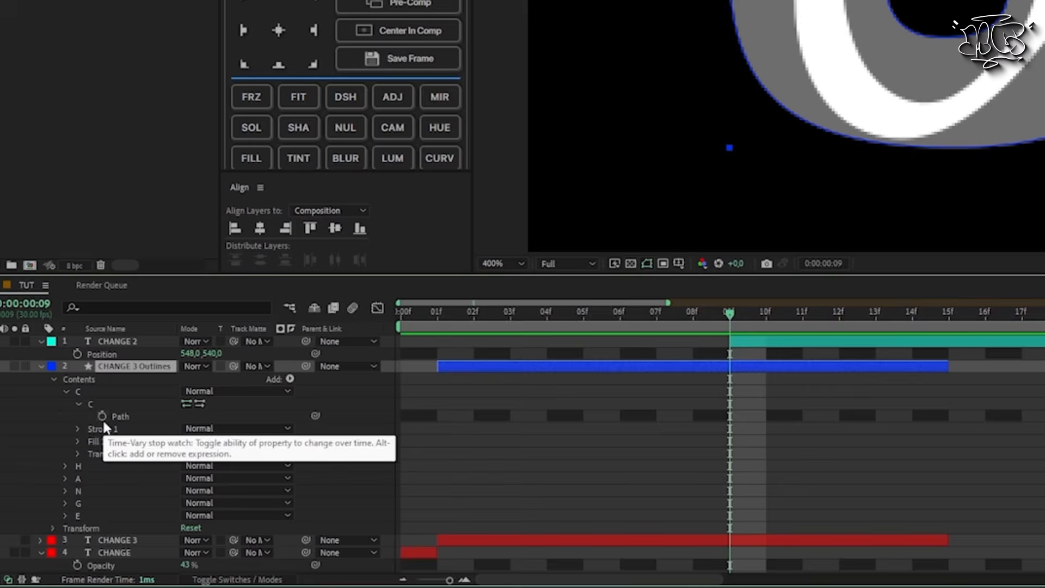
left_click(102, 417)
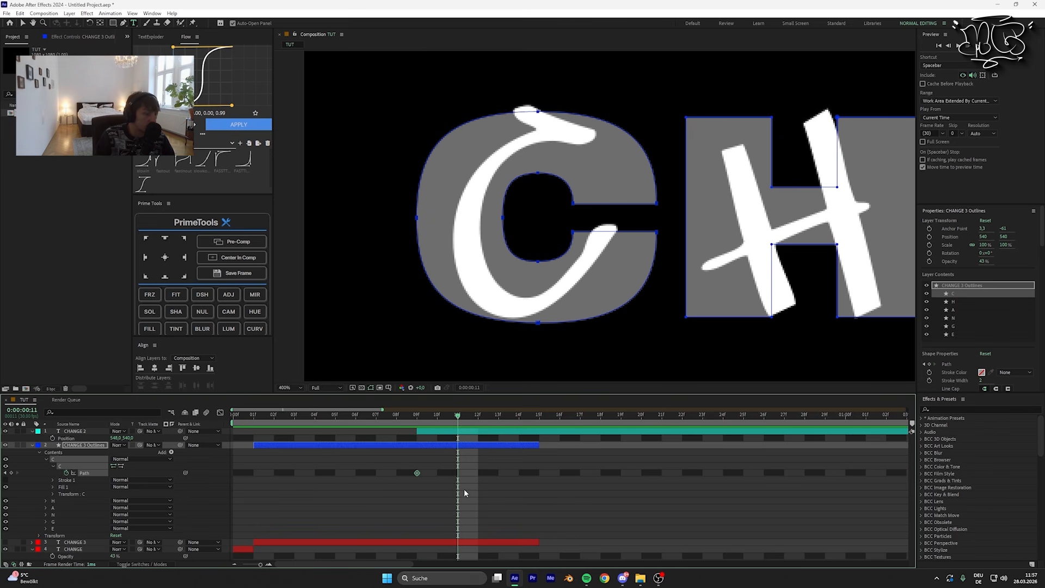
Step: Reshape the C's inner curve and upper end at frame 11 to follow the handwritten C
key("v")
left_click(504, 230)
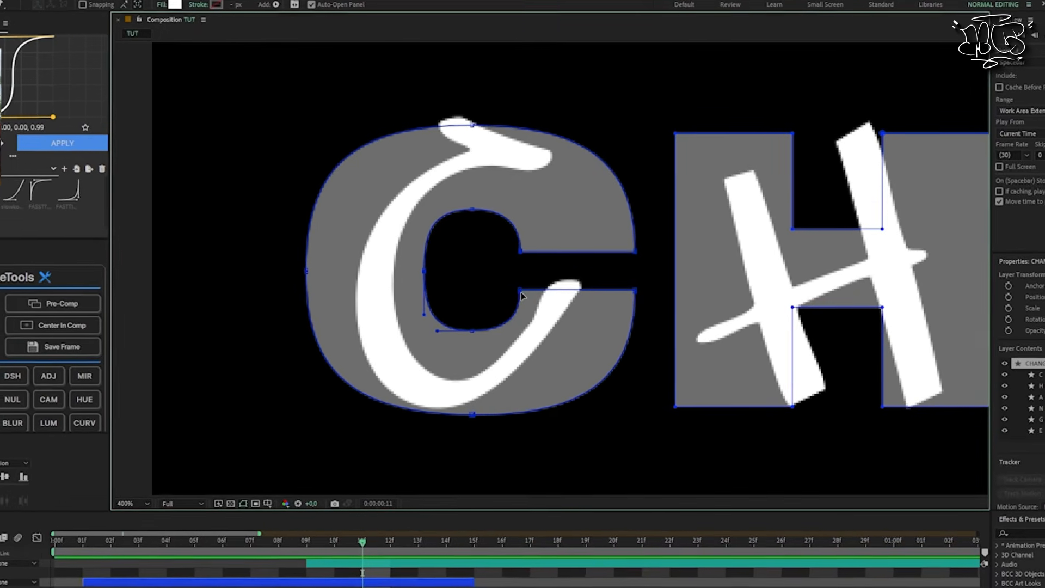
scroll(523, 290, "up", 1)
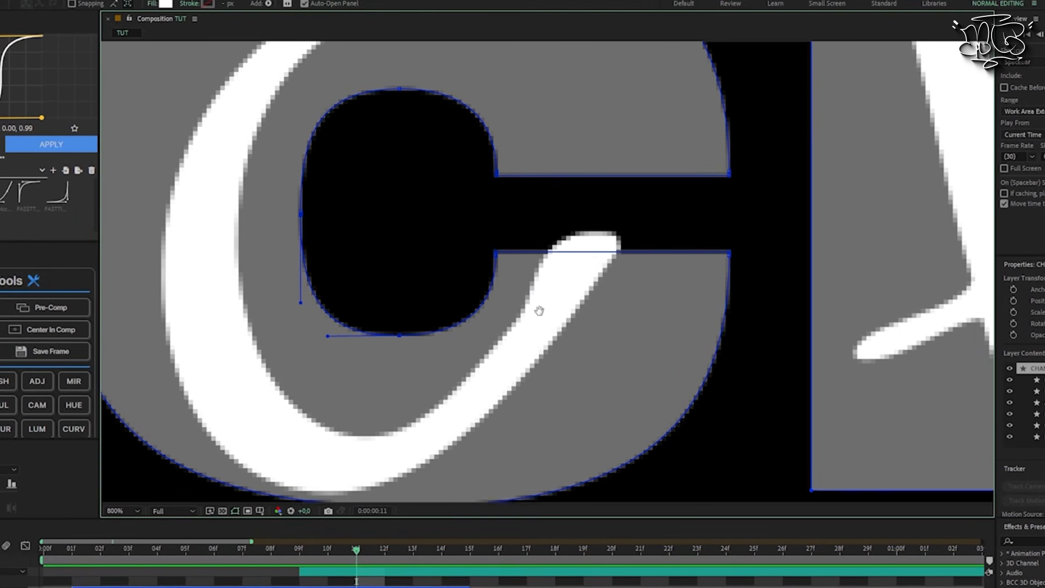
left_click_drag(539, 310, 557, 331)
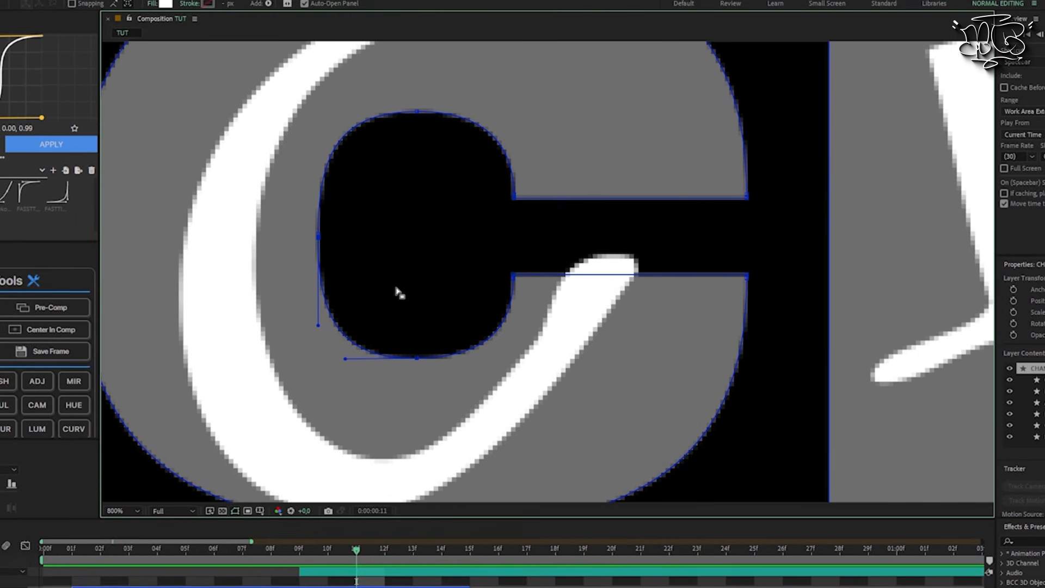
left_click_drag(354, 250, 426, 294)
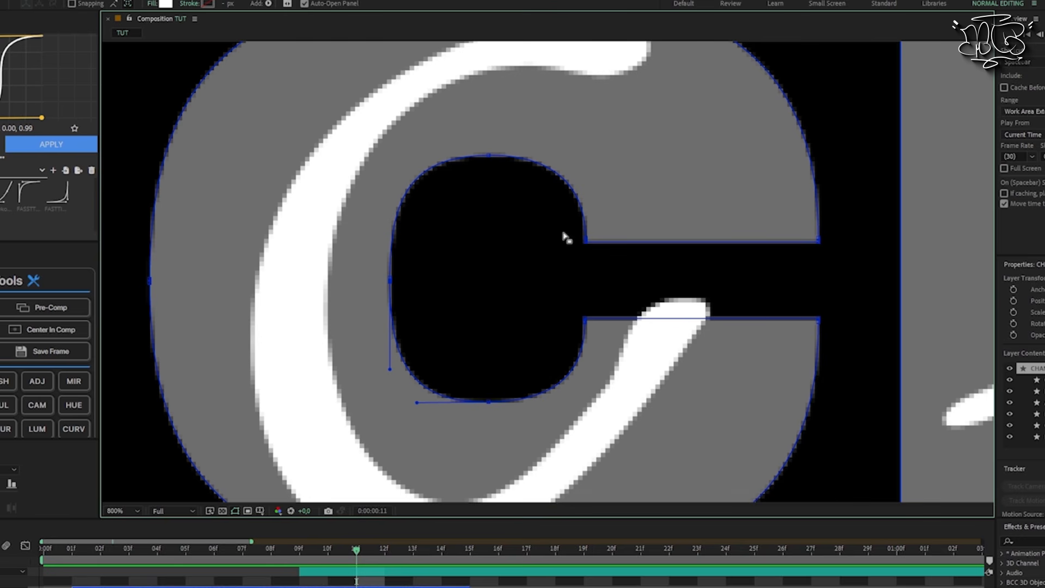
left_click_drag(390, 281, 331, 293)
left_click_drag(484, 175, 452, 260)
left_click_drag(415, 211, 515, 305)
left_click_drag(458, 242, 461, 200)
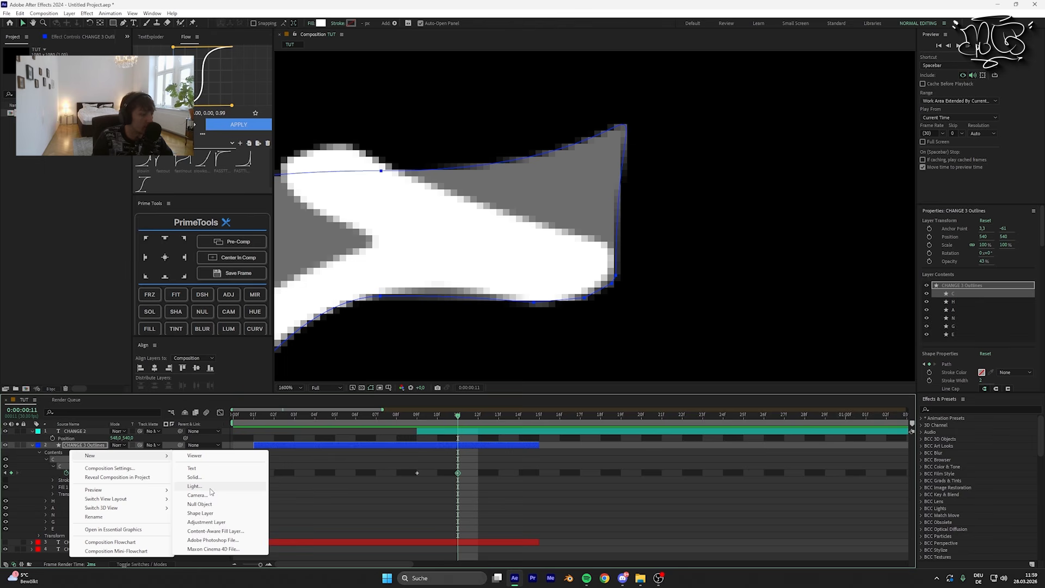
Step: Create a deep magenta solid and place it beneath all other layers as a contrasting background
left_click(207, 478)
left_click(527, 359)
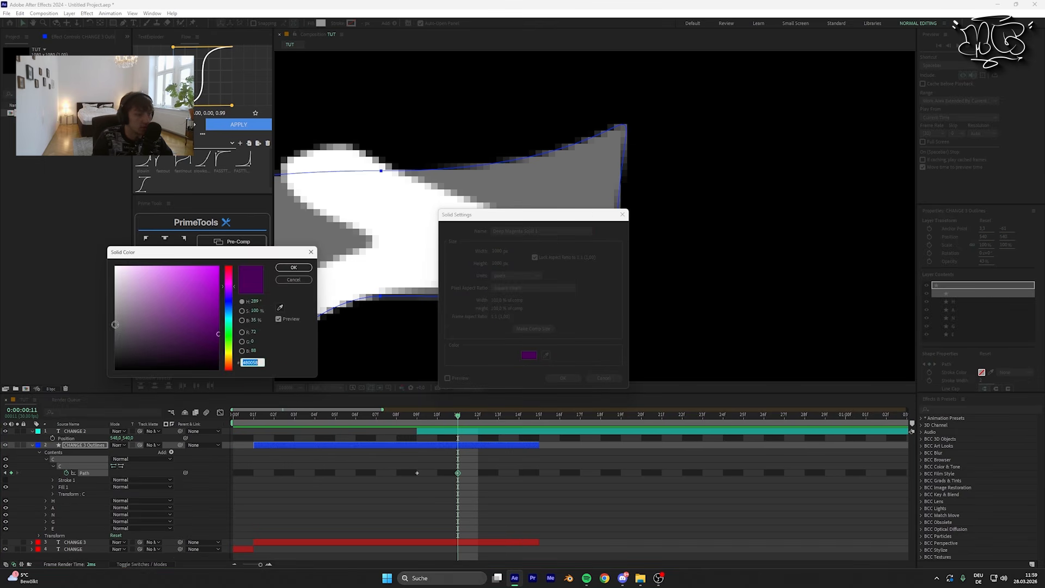
key("Return")
key("Return")
left_click_drag(74, 447, 59, 558)
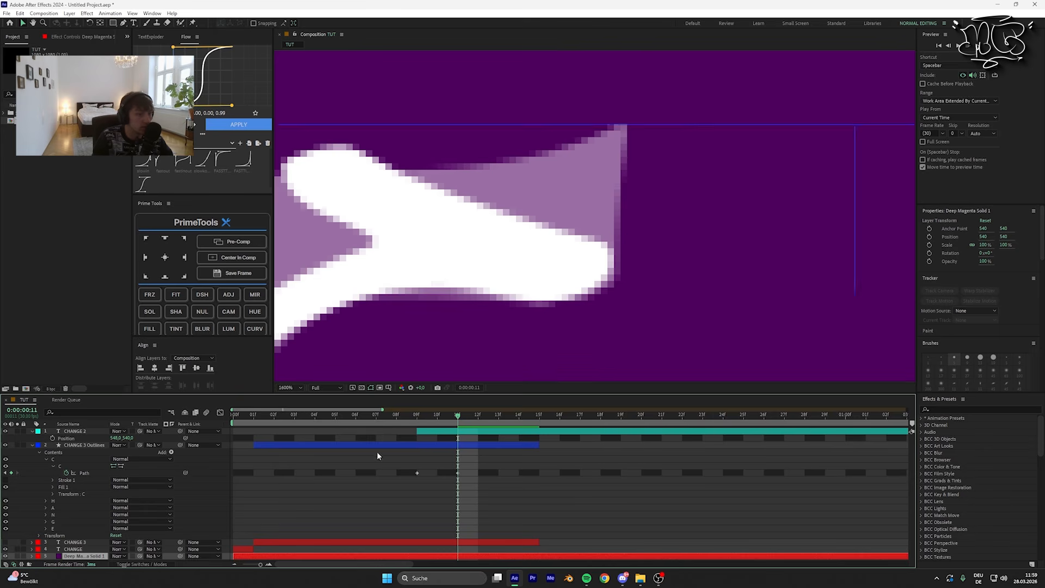
Step: Adjust the C's top vertex handles and outer curve to hug the upper part of the handwritten C
left_click_drag(772, 130, 770, 127)
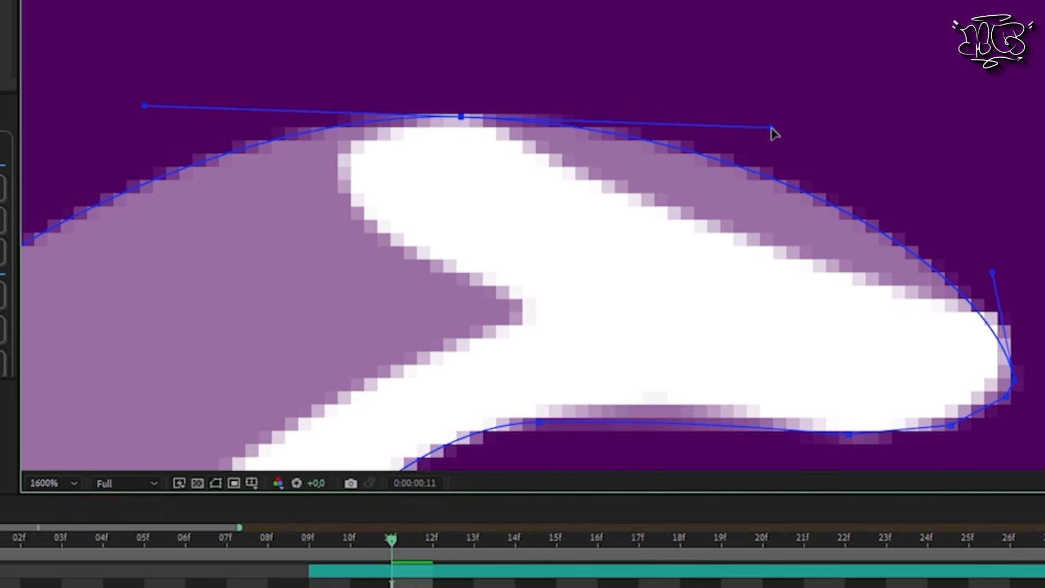
left_click_drag(772, 131, 601, 168)
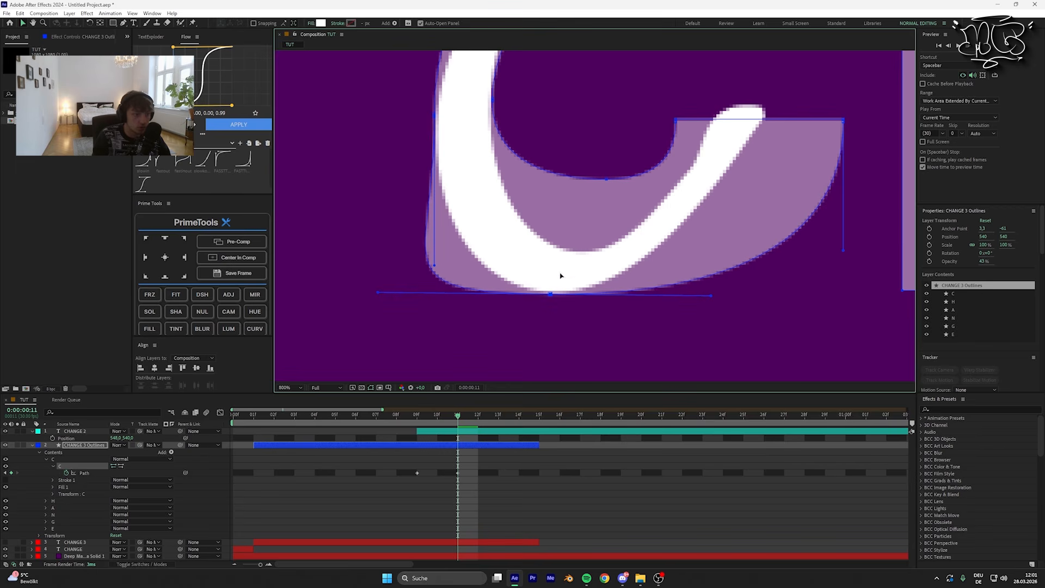
left_click_drag(560, 276, 539, 329)
left_click_drag(601, 211, 553, 300)
left_click_drag(620, 192, 546, 252)
left_click_drag(569, 212, 645, 293)
Step: Move the C's lower end vertices and handles onto the handwritten C's lower tip and bottom curve
left_click_drag(579, 232, 616, 226)
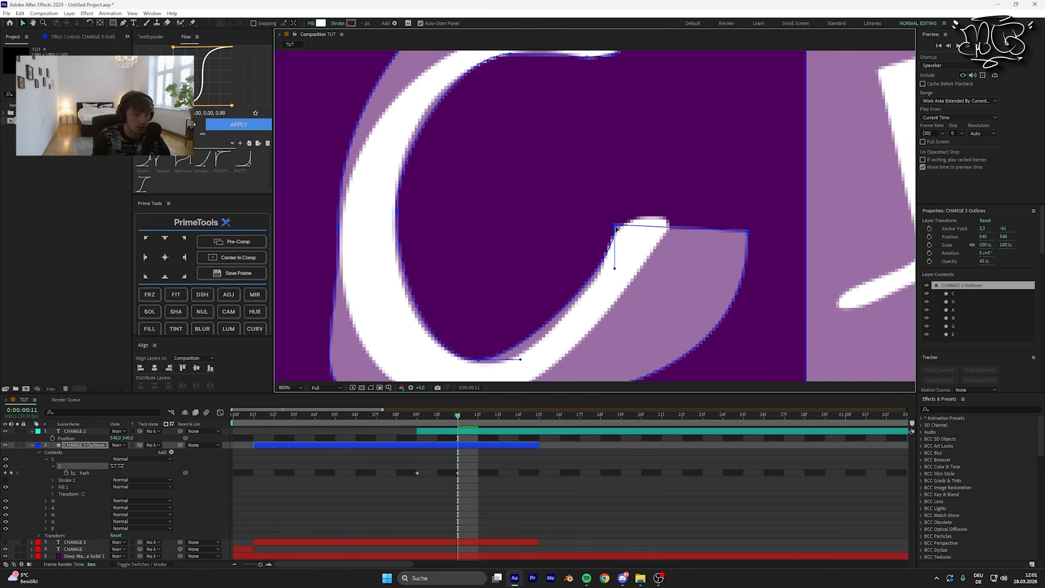
mouse_move(747, 232)
left_mouse_down()
mouse_move(748, 254)
mouse_move(668, 224)
left_mouse_up()
left_click_drag(675, 377, 681, 249)
left_click_drag(614, 267, 675, 299)
scroll(656, 233, "down", 2)
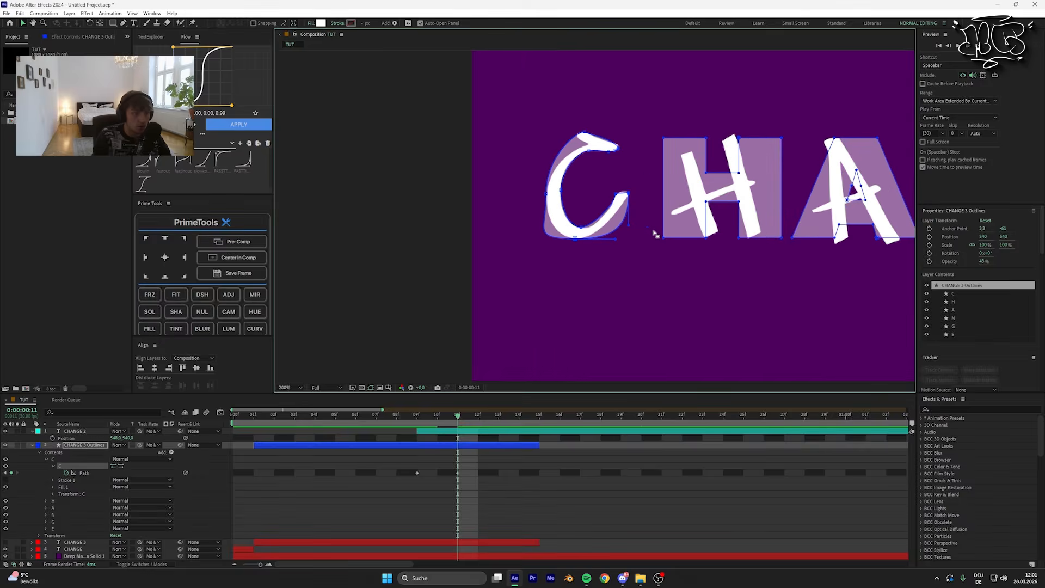
scroll(585, 187, "up", 1)
left_click_drag(585, 185, 580, 217)
Step: Move the C path's second keyframe from frame 11 to frame 13 and go to that frame
left_click_drag(457, 473, 498, 472)
left_click_drag(463, 417, 495, 433)
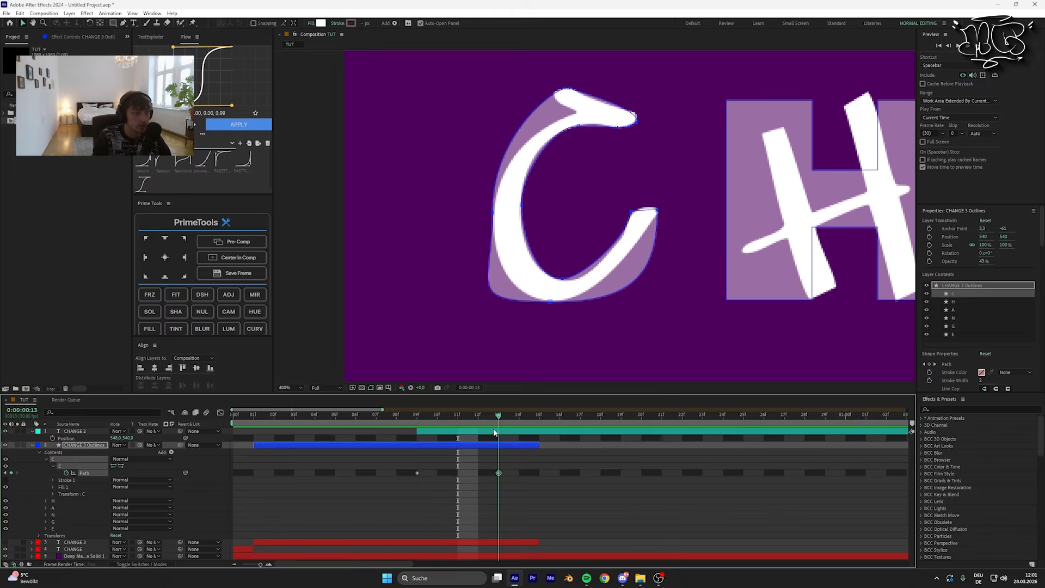
Step: Refine the C's upper tip at frame 13 with the vertex tools, fitting added points to the handwritten stroke's rounded end
scroll(541, 284, "up", 1)
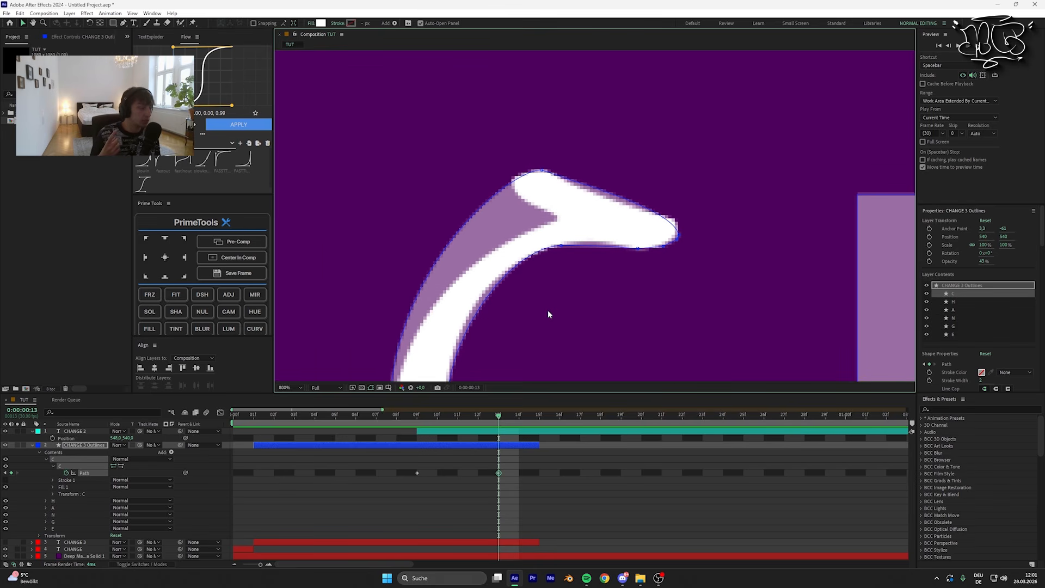
key("j")
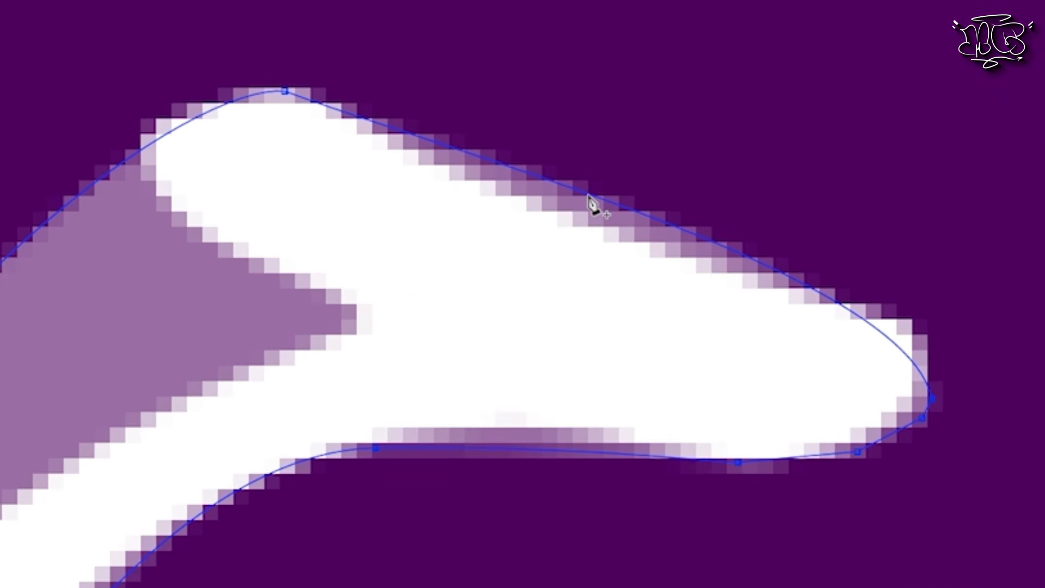
left_click_drag(589, 195, 574, 247)
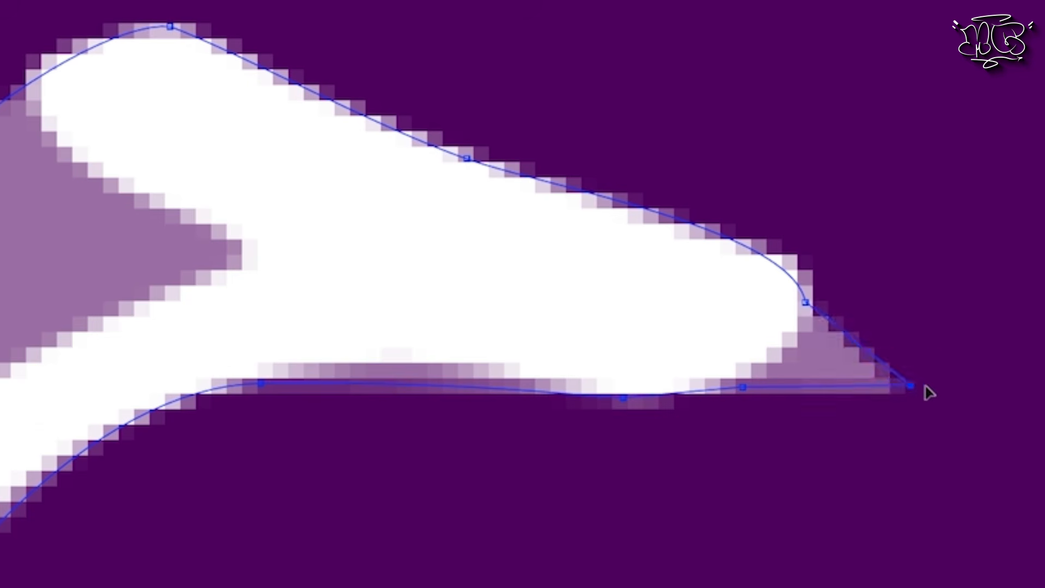
left_click_drag(926, 392, 822, 386)
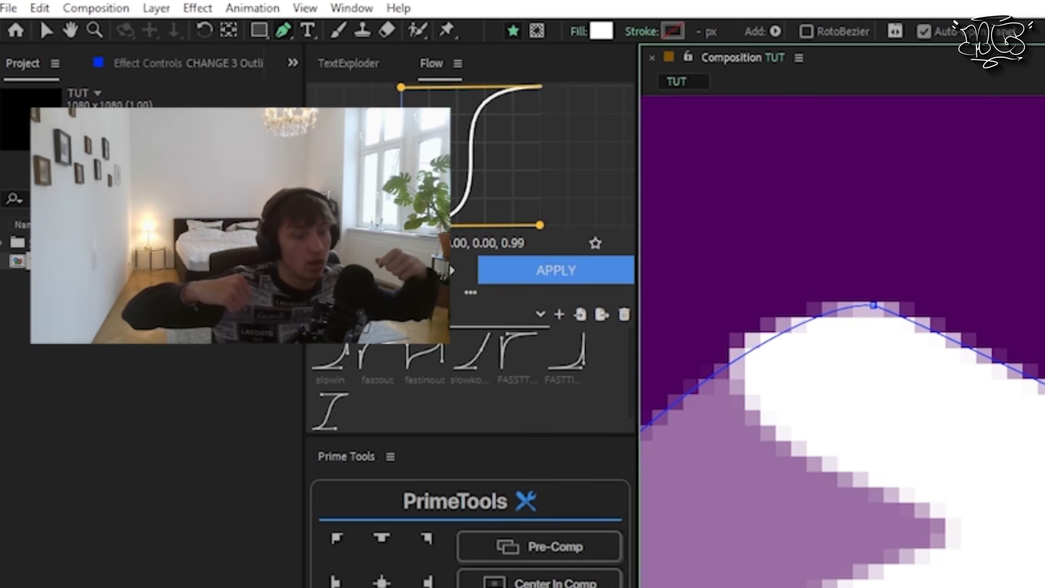
left_click_drag(124, 22, 150, 36)
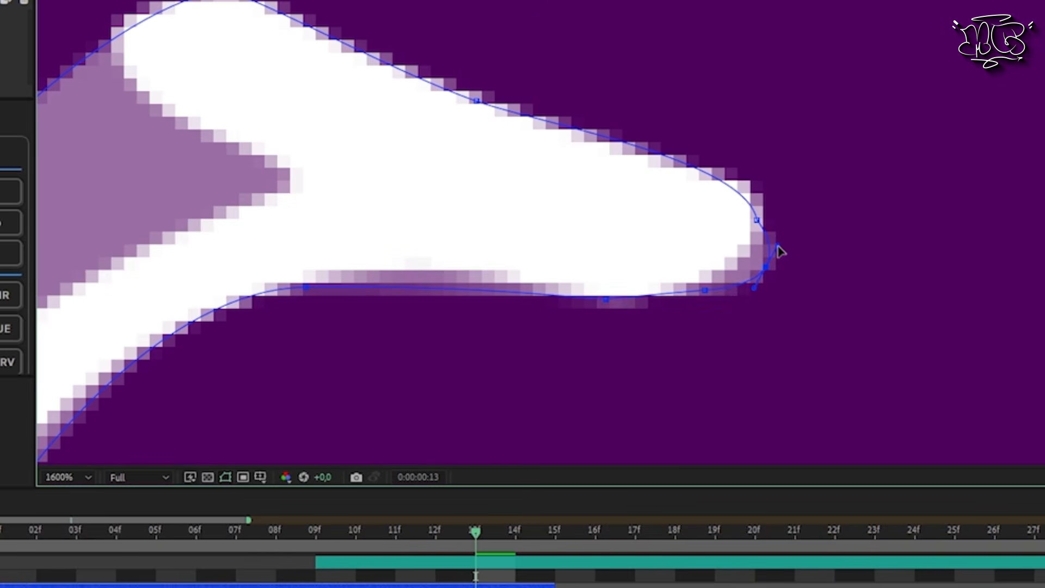
left_click_drag(778, 246, 776, 255)
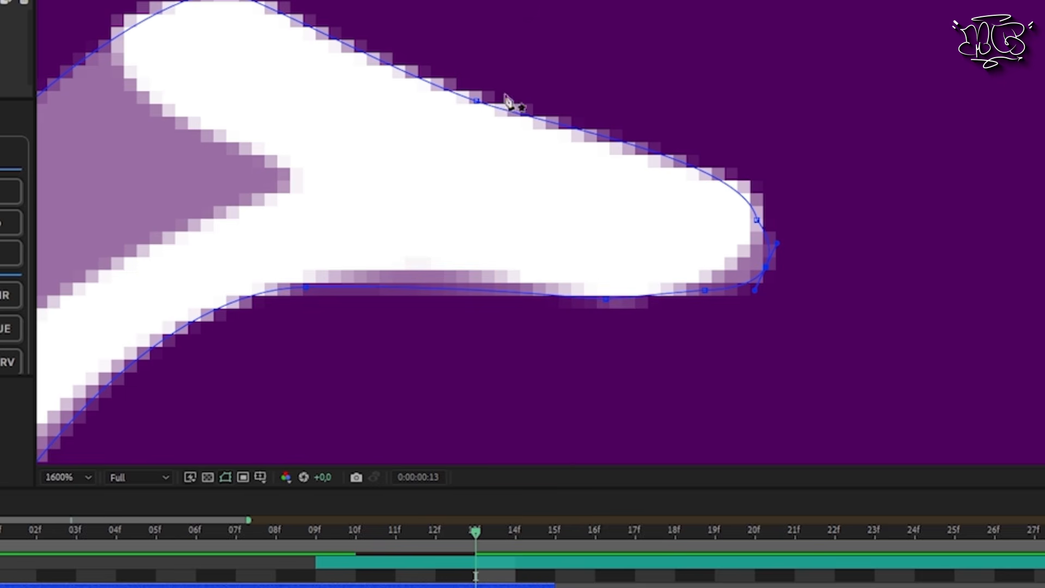
left_click_drag(765, 272, 730, 266)
left_click_drag(757, 220, 751, 219)
Step: Add a vertex on the C's outer upper curve and move it into the notch beneath the handwritten C's tip
left_click_drag(664, 234, 574, 373)
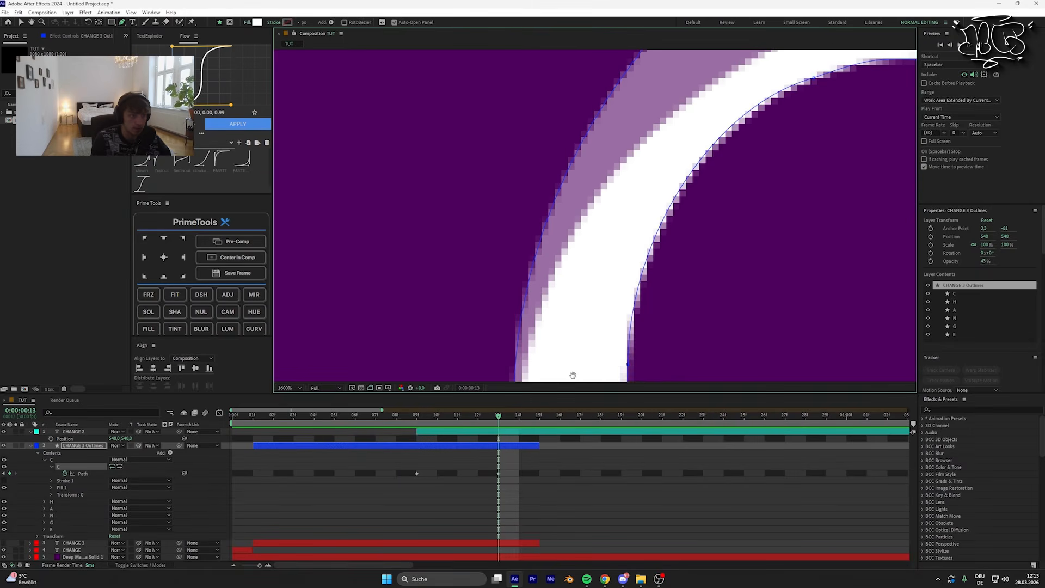
left_click_drag(595, 217, 543, 323)
scroll(604, 254, "down", 1)
left_click_drag(654, 194, 585, 255)
scroll(594, 248, "up", 1)
left_click_drag(555, 306, 581, 239)
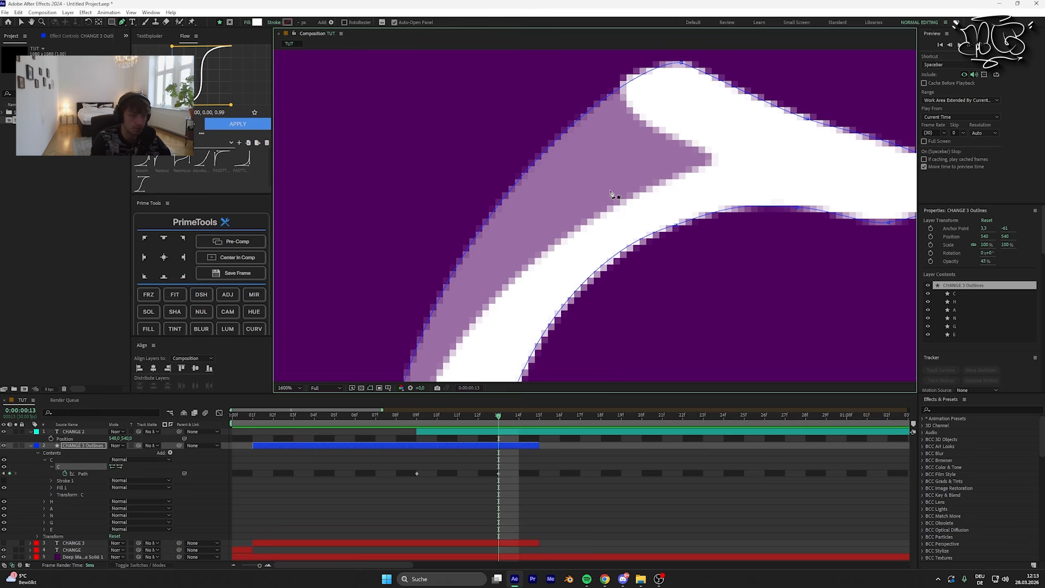
left_click_drag(525, 295, 530, 309)
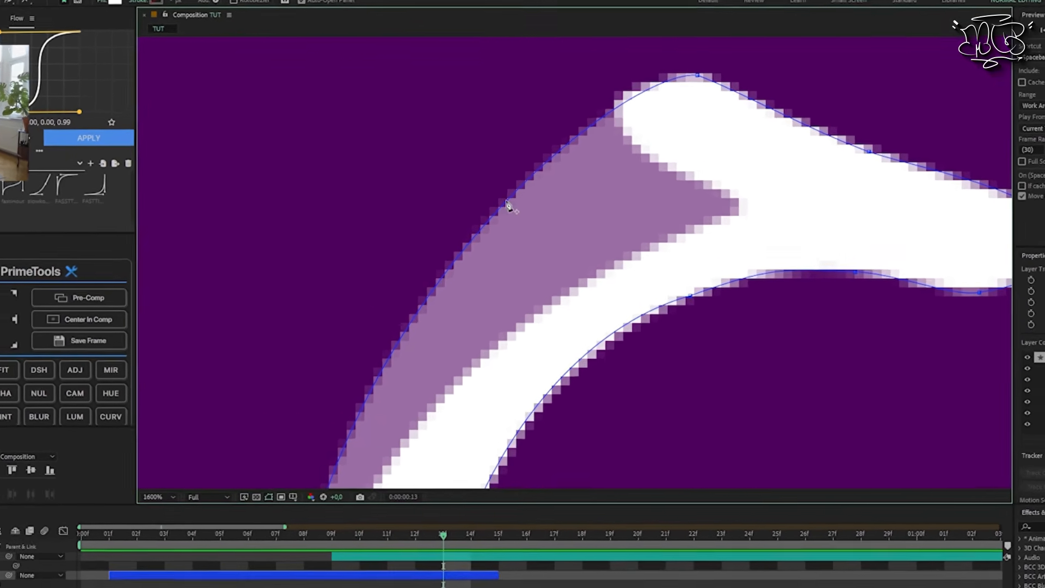
left_click(506, 201)
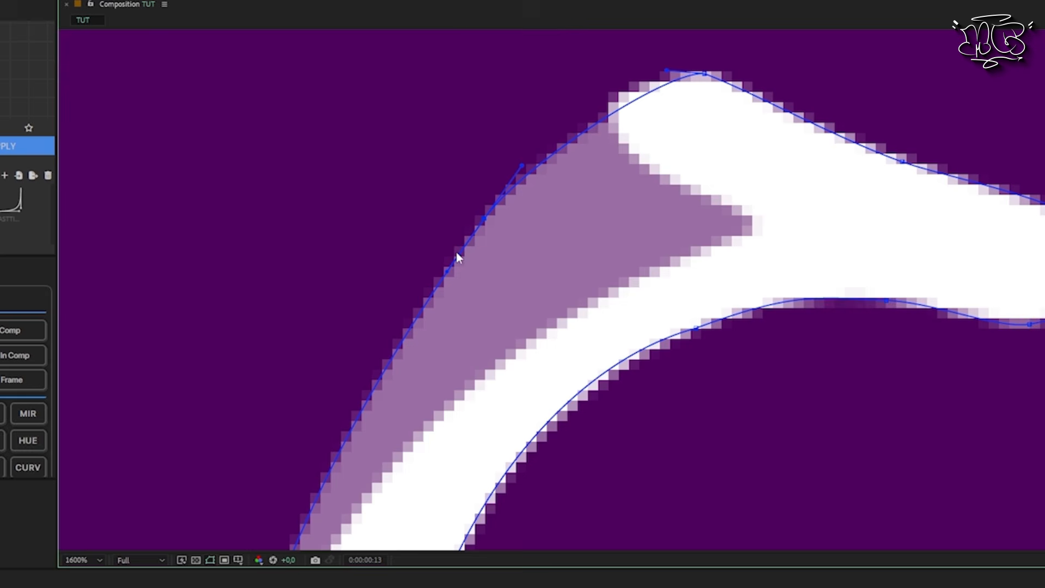
left_click_drag(485, 220, 599, 369)
Step: Fine-tune the notch vertex and shape its two handles so the C path follows the rounded tip and the stroke's outer edge
left_click_drag(636, 311, 359, 265)
left_click_drag(597, 365, 602, 362)
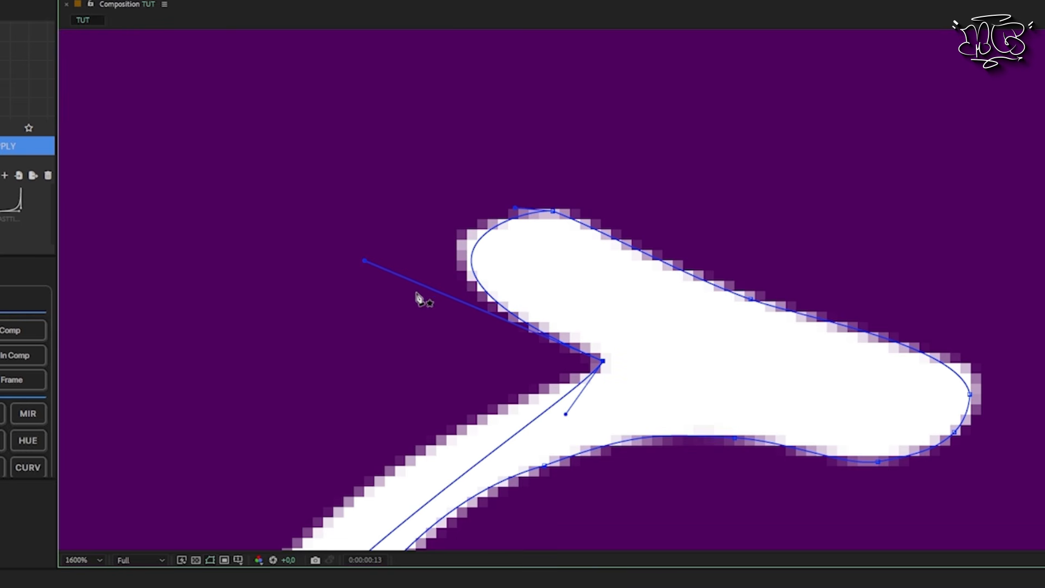
left_click_drag(370, 263, 356, 261)
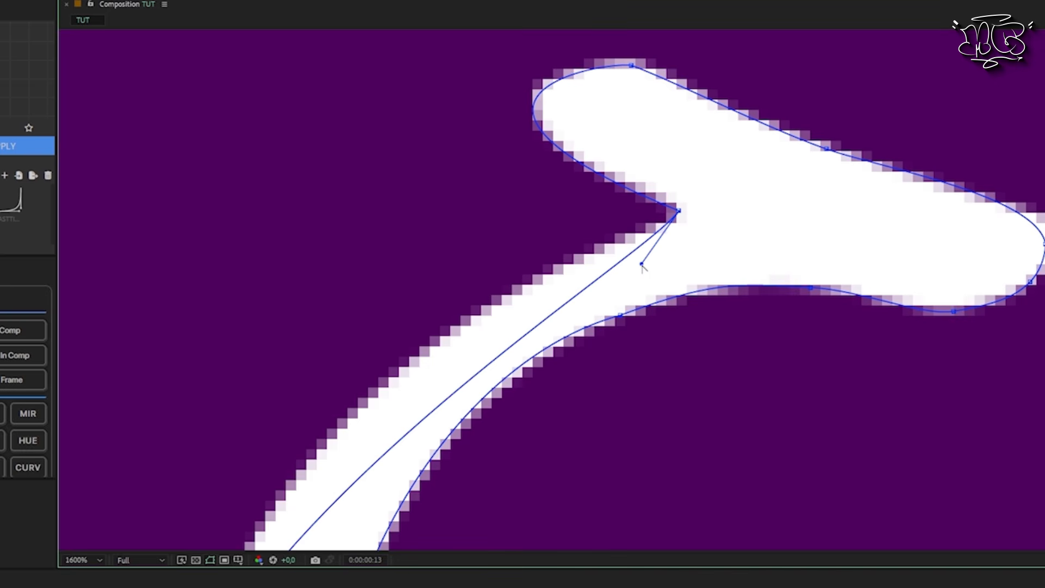
left_click_drag(642, 264, 448, 276)
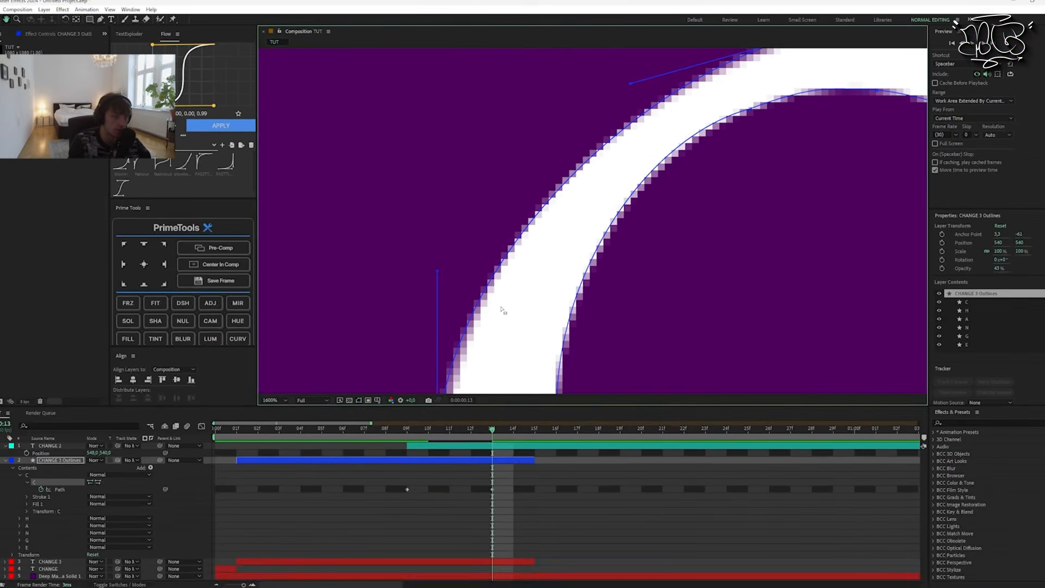
left_click_drag(502, 310, 539, 250)
Step: Hide the CHANGE 2 text layer and set the CHANGE 3 Outlines layer's opacity to 100%
scroll(538, 250, "down", 3)
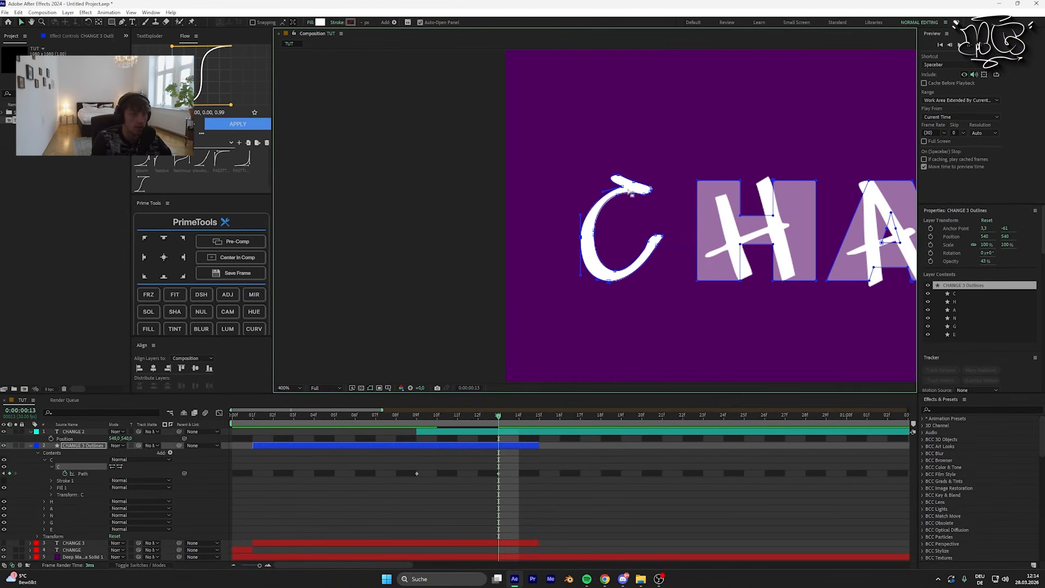
scroll(635, 203, "up", 1)
left_click_drag(660, 227, 549, 229)
left_click(512, 438)
mouse_move(498, 418)
left_mouse_down()
mouse_move(434, 421)
mouse_move(491, 428)
left_mouse_up()
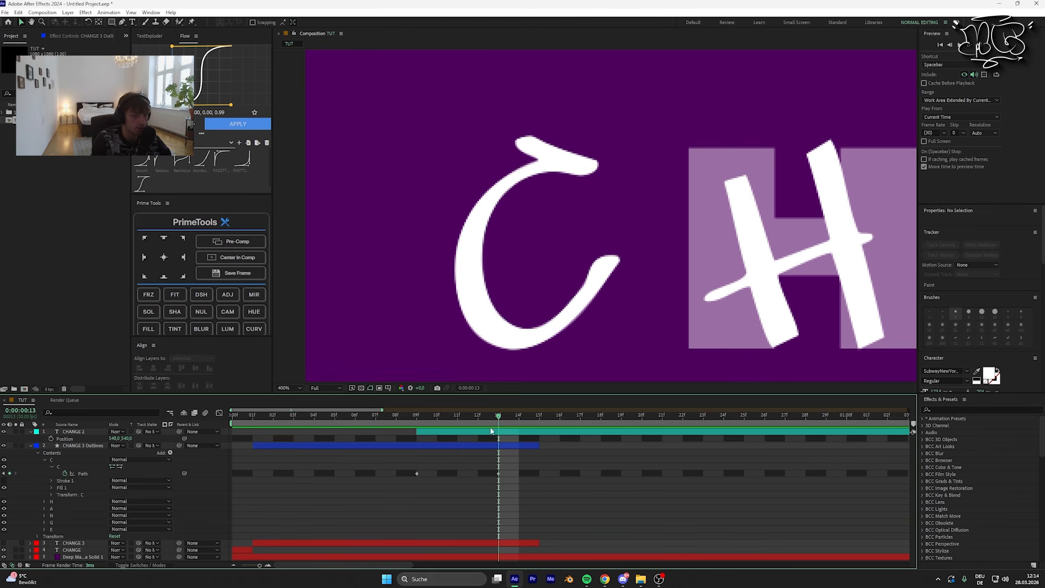
left_click(475, 543)
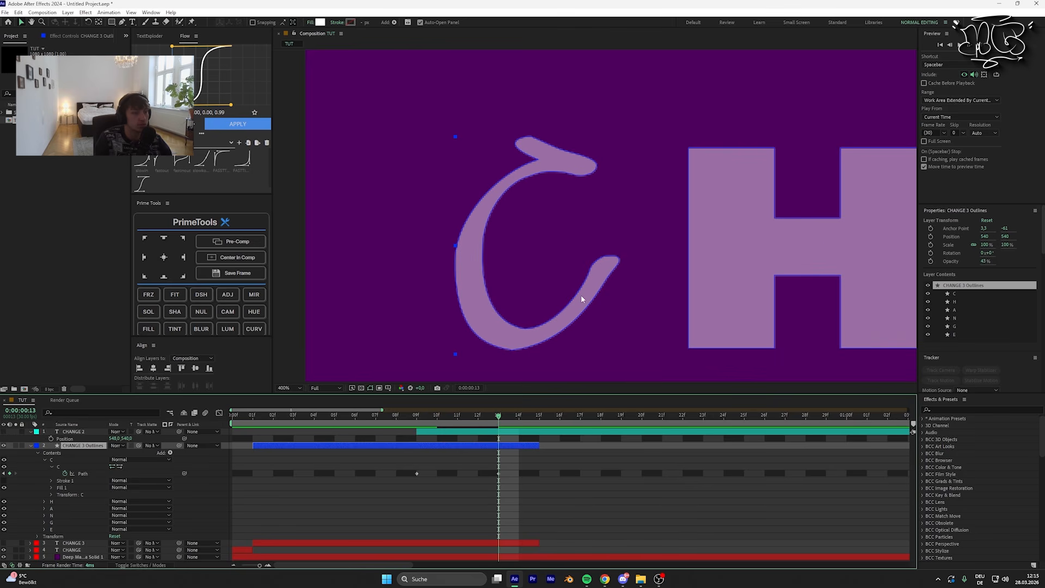
key("t")
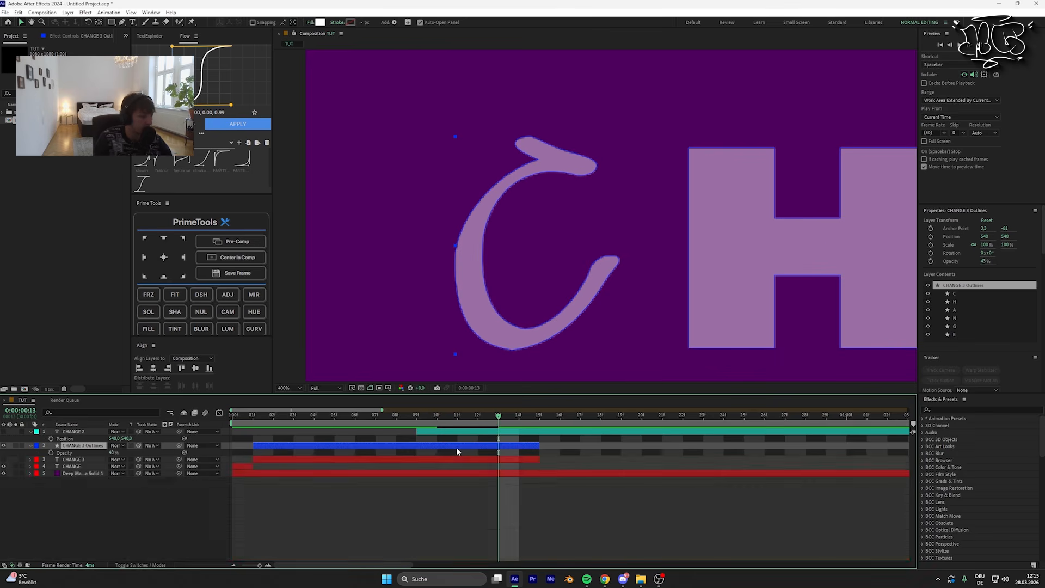
left_click_drag(113, 454, 282, 462)
left_click(321, 504)
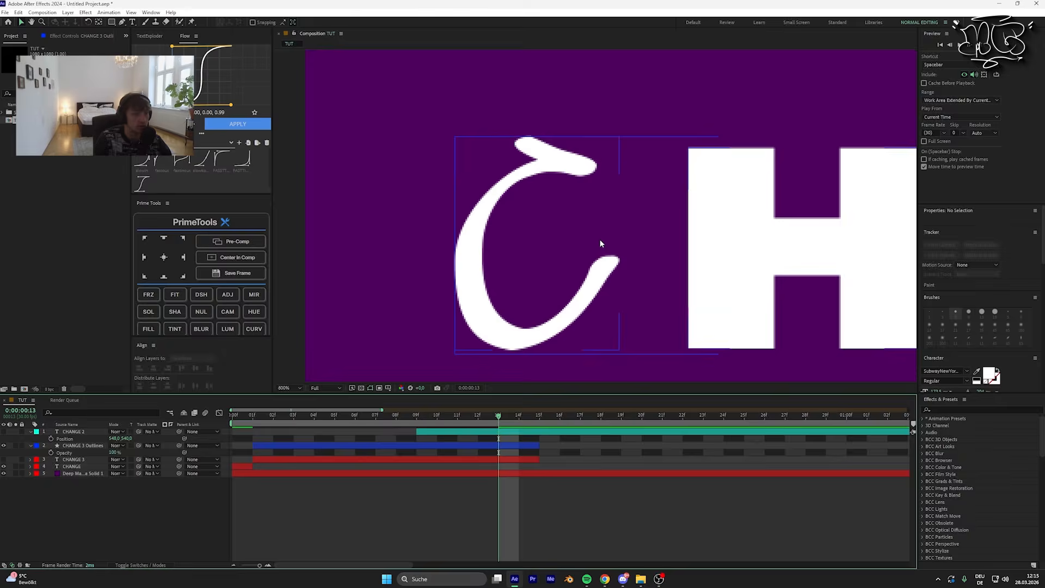
Step: Examine the reshaped C's outline up close and scrub through its path animation up to frame 13
scroll(596, 237, "up", 1)
left_click_drag(482, 360, 518, 240)
left_click_drag(492, 335, 525, 276)
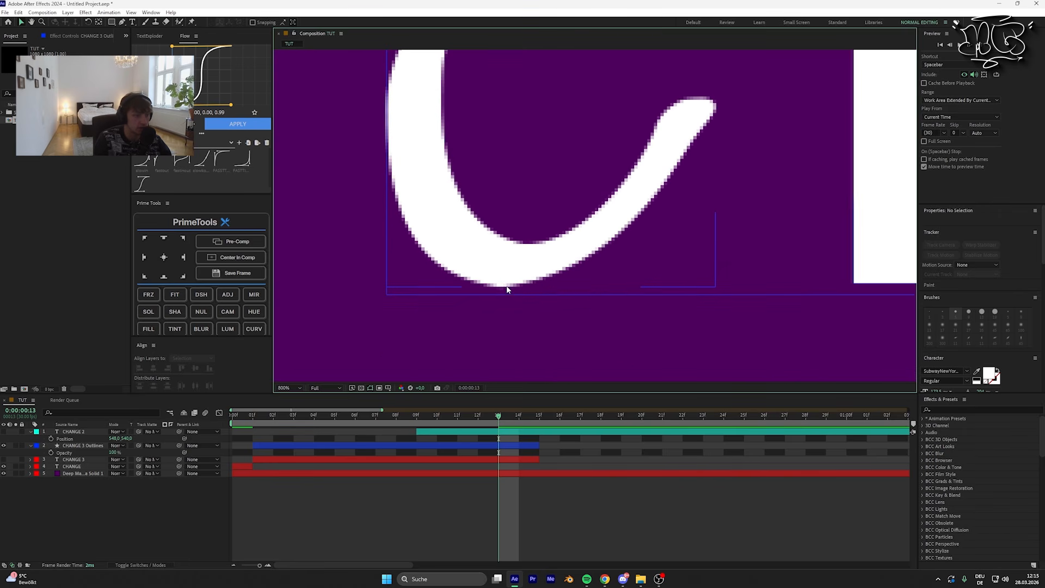
left_click_drag(531, 249, 511, 324)
left_click_drag(427, 343, 574, 295)
scroll(710, 284, "down", 3)
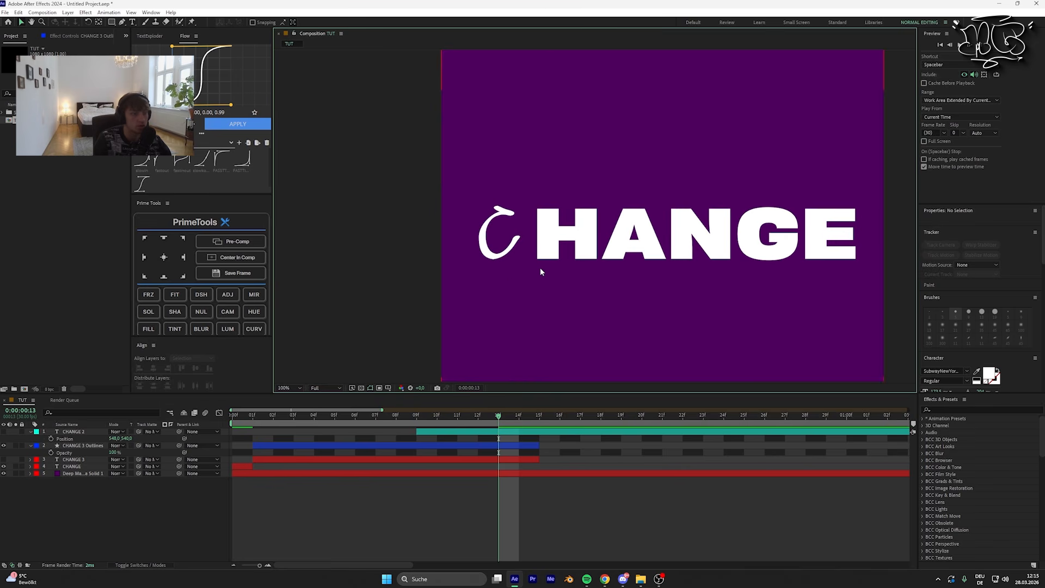
scroll(499, 281, "up", 4)
left_click_drag(414, 299, 498, 286)
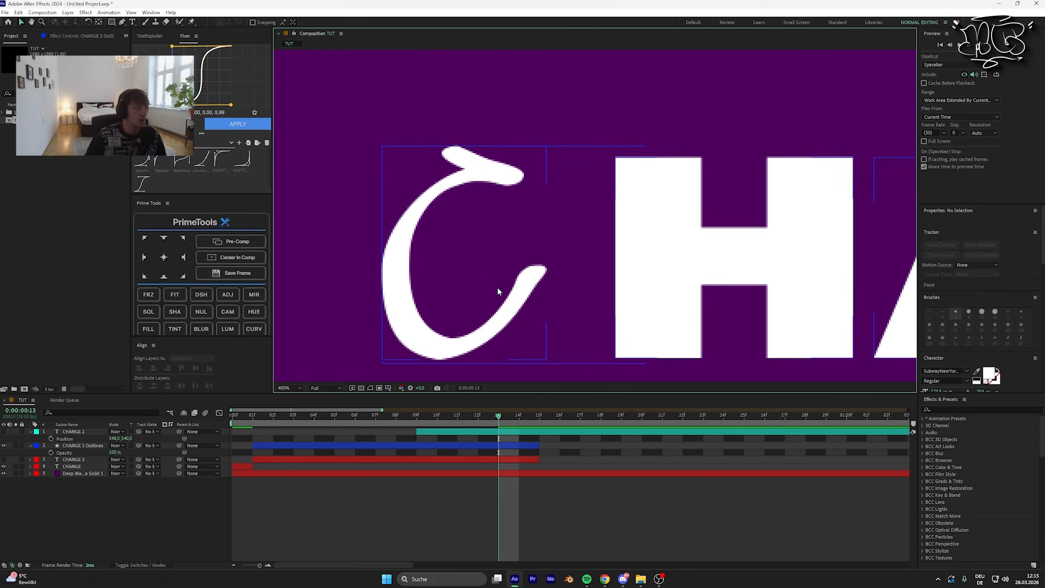
scroll(567, 238, "up", 1)
left_click(509, 447)
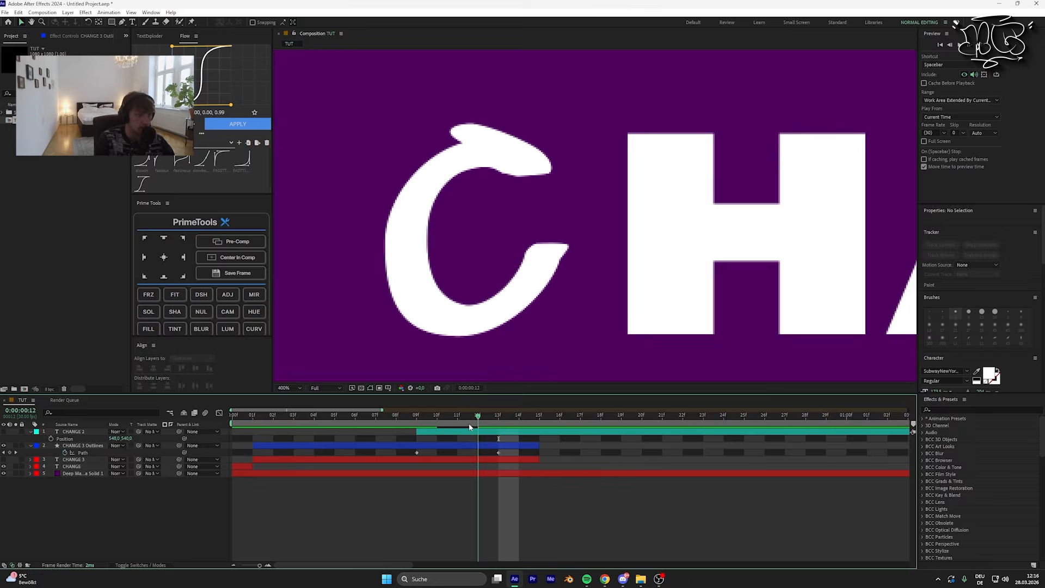
left_click_drag(470, 424, 495, 432)
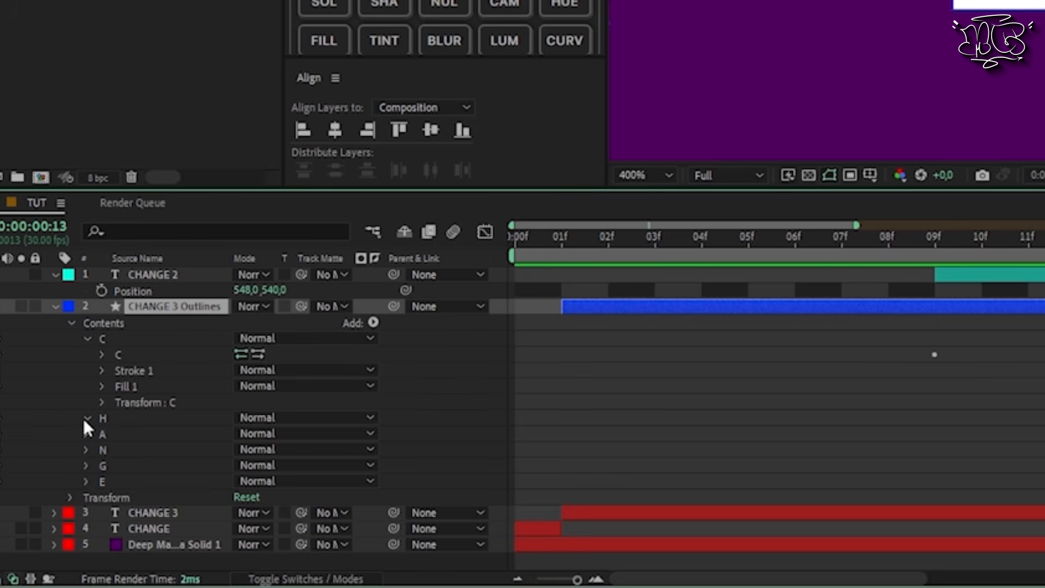
Step: Collapse the C group, expand the H group down to its path, and add a path keyframe for the H at frame 13
left_click(44, 494)
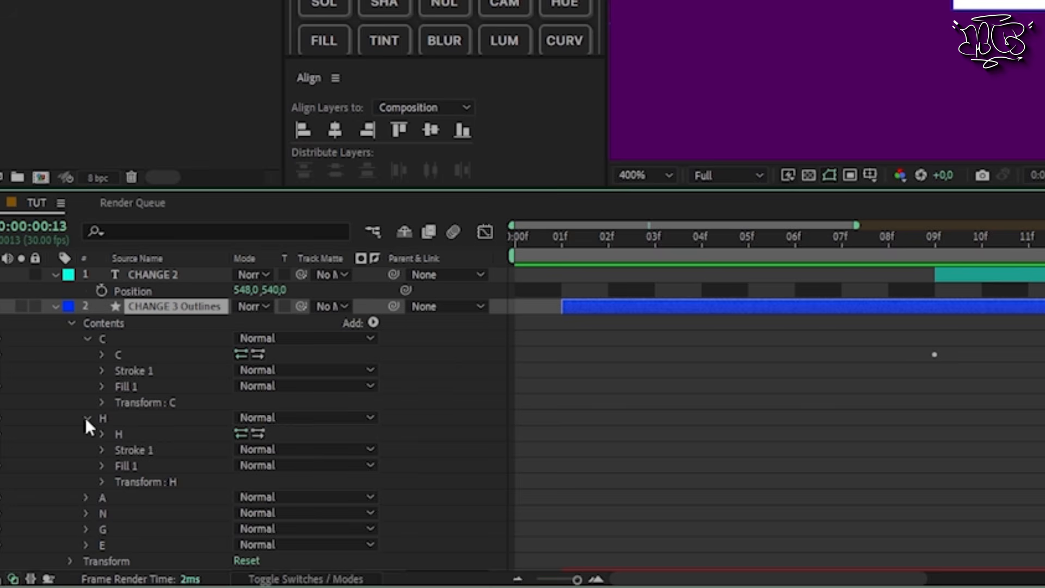
left_click(86, 418)
left_click(86, 338)
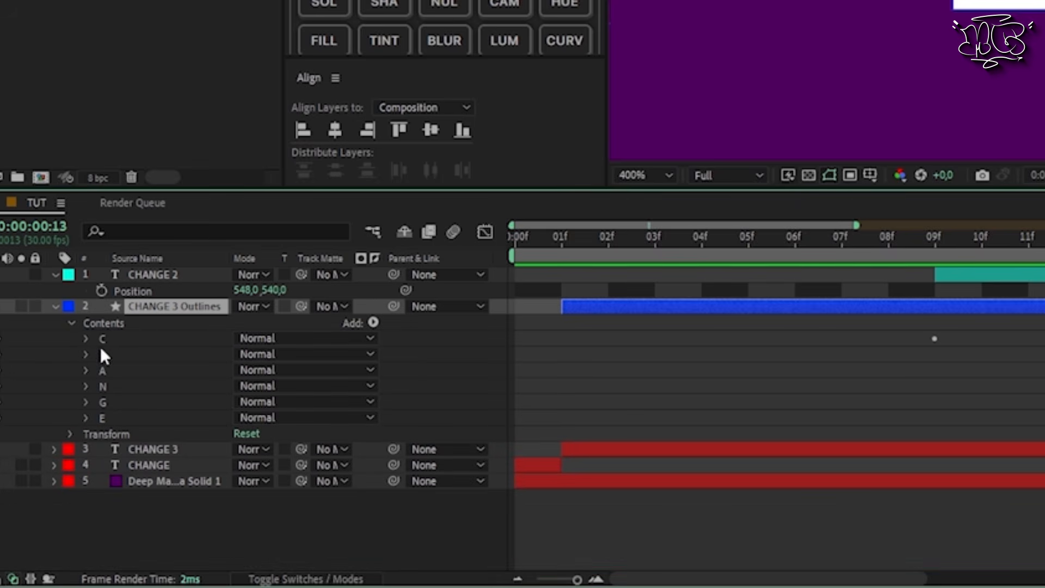
left_click(85, 355)
left_click(102, 371)
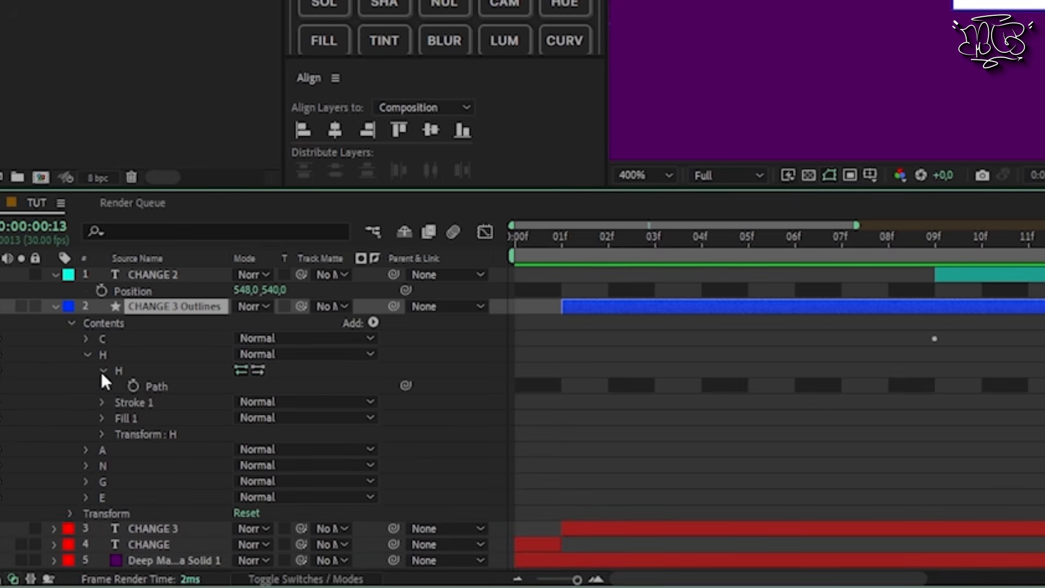
left_click(133, 385)
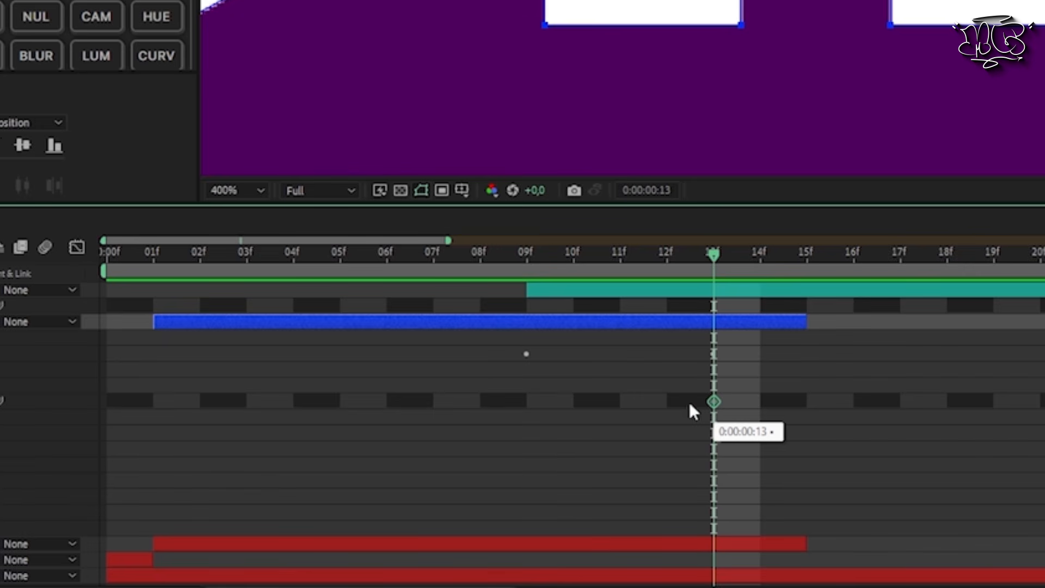
Step: Try the H path's keyframe at frame 9 and return it to frame 13
left_click_drag(586, 403, 531, 403)
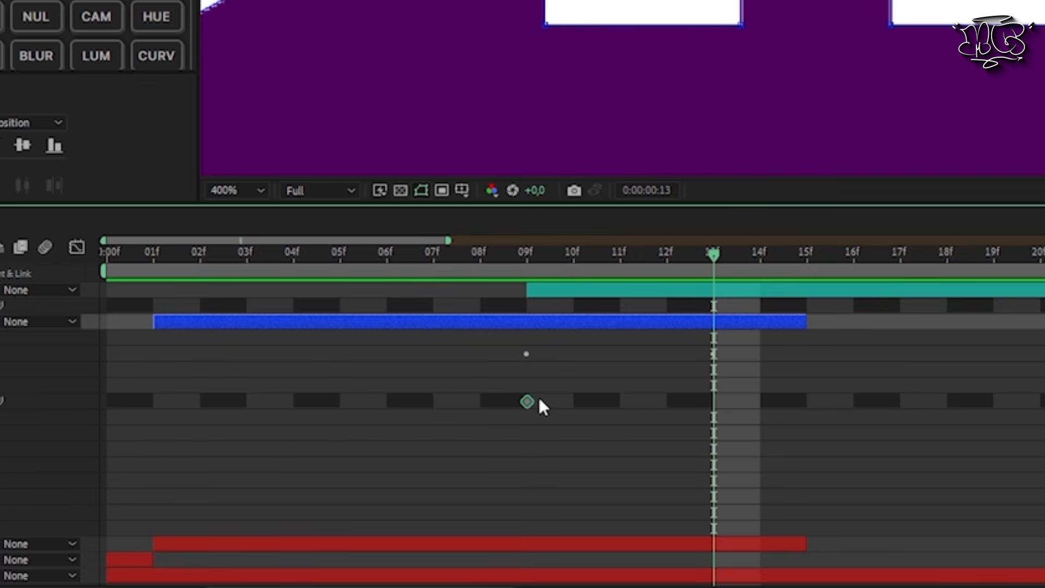
left_click_drag(527, 402, 706, 404)
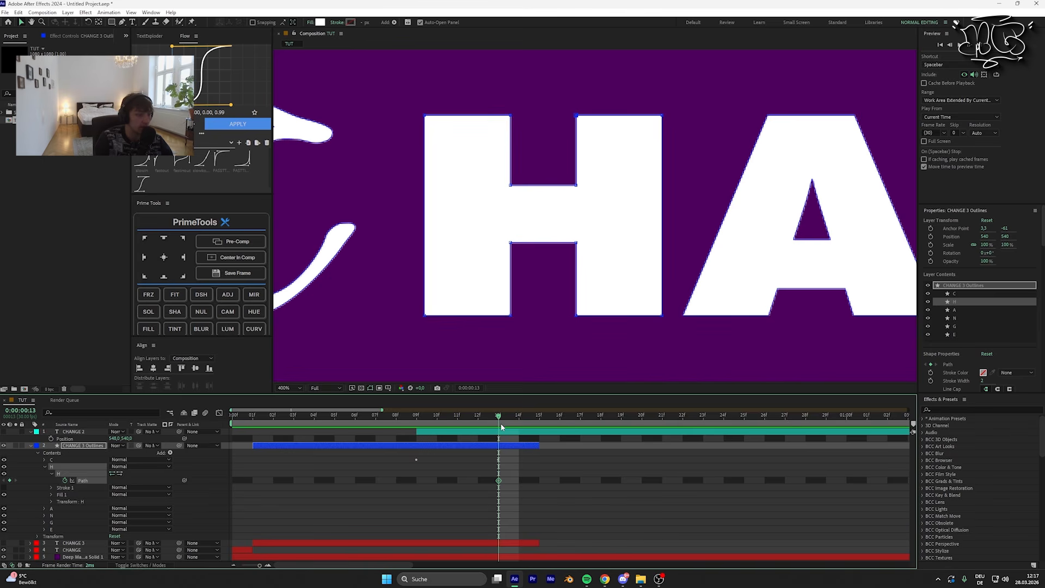
mouse_move(498, 421)
left_mouse_down()
mouse_move(458, 423)
mouse_move(514, 433)
mouse_move(472, 431)
mouse_move(505, 437)
left_mouse_up()
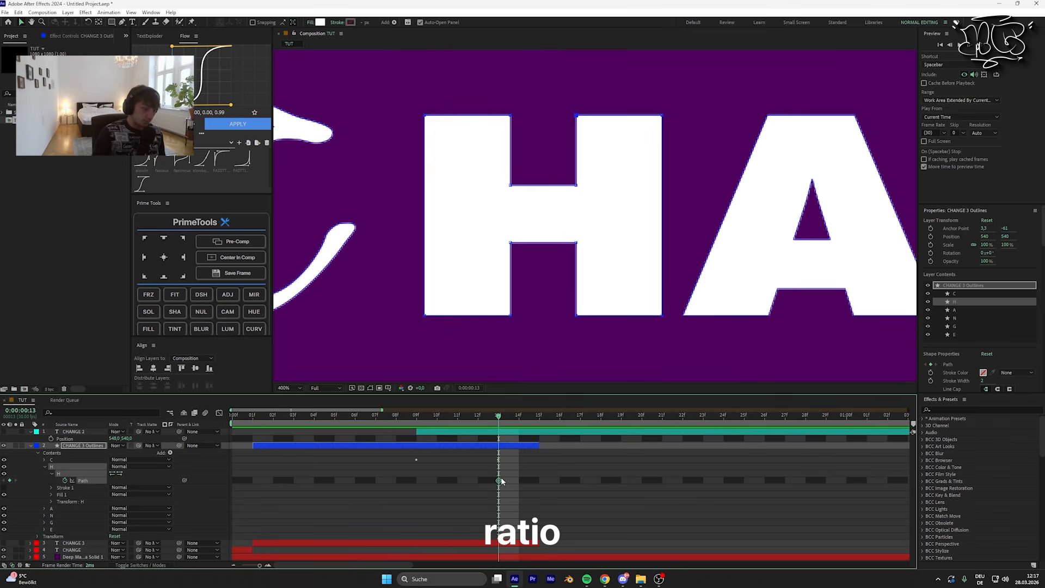
Step: Show the CHANGE 2 text layer again and lower the CHANGE 3 Outlines layer's opacity to 23%
left_click(74, 432)
left_click(4, 431)
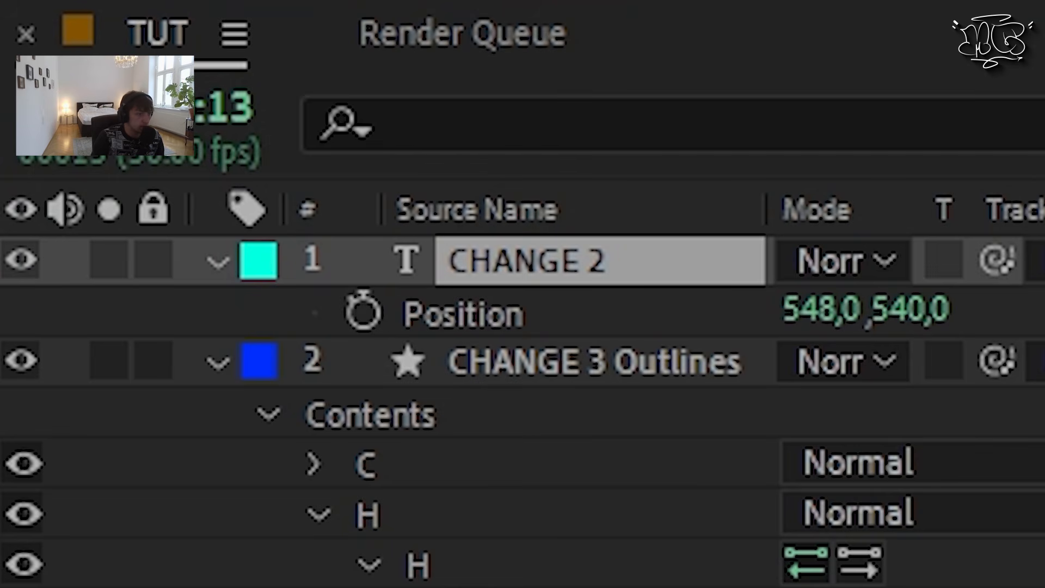
left_click(454, 445)
key("t")
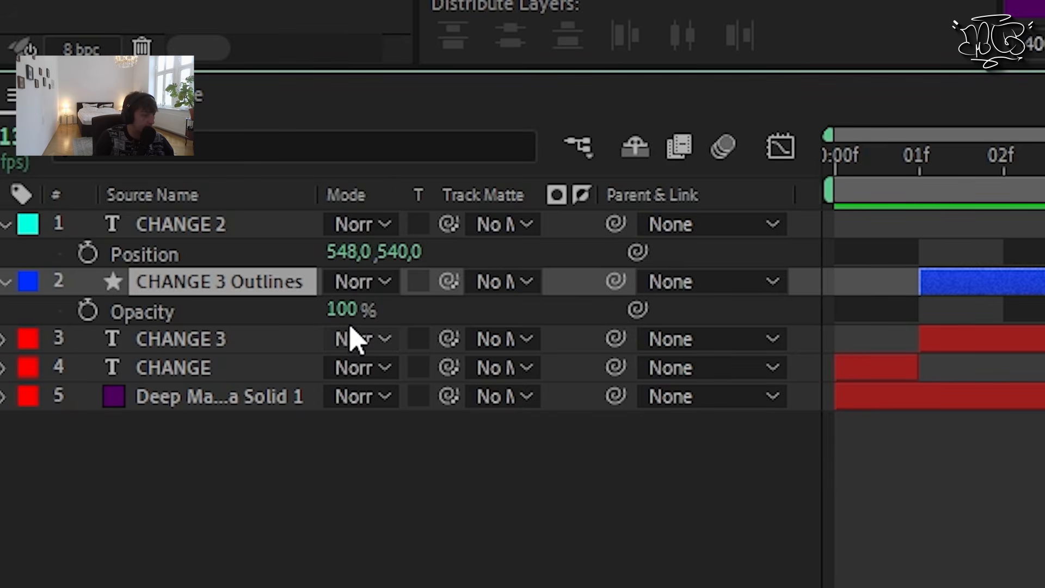
left_click_drag(111, 454, 105, 454)
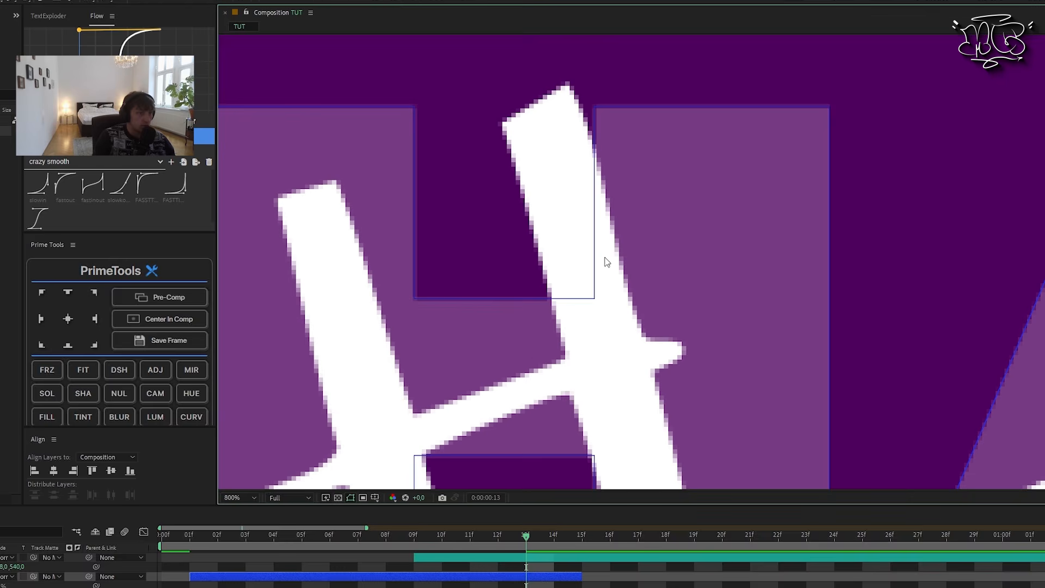
scroll(607, 263, "down", 4)
scroll(648, 212, "up", 4)
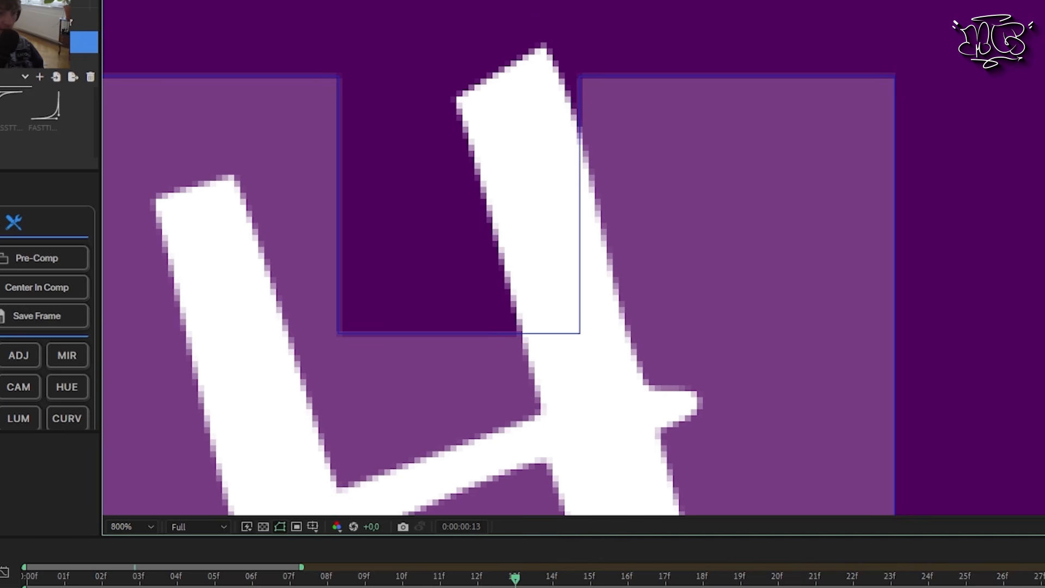
Step: At frame 13, move the H's right inner crossbar corner and the right stem's top corners onto the handwritten H
left_click(1, 587)
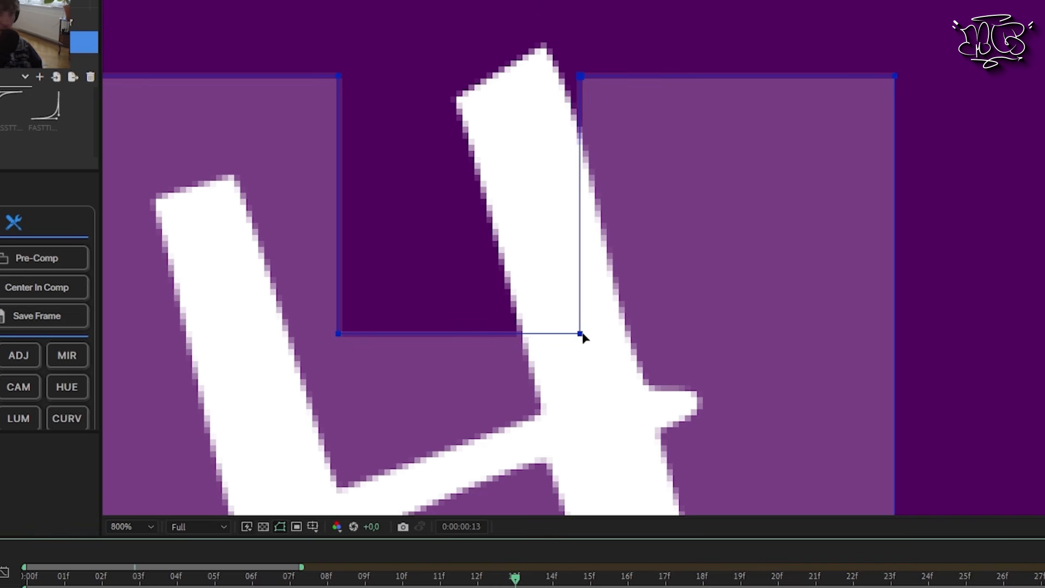
left_click_drag(527, 412, 631, 277)
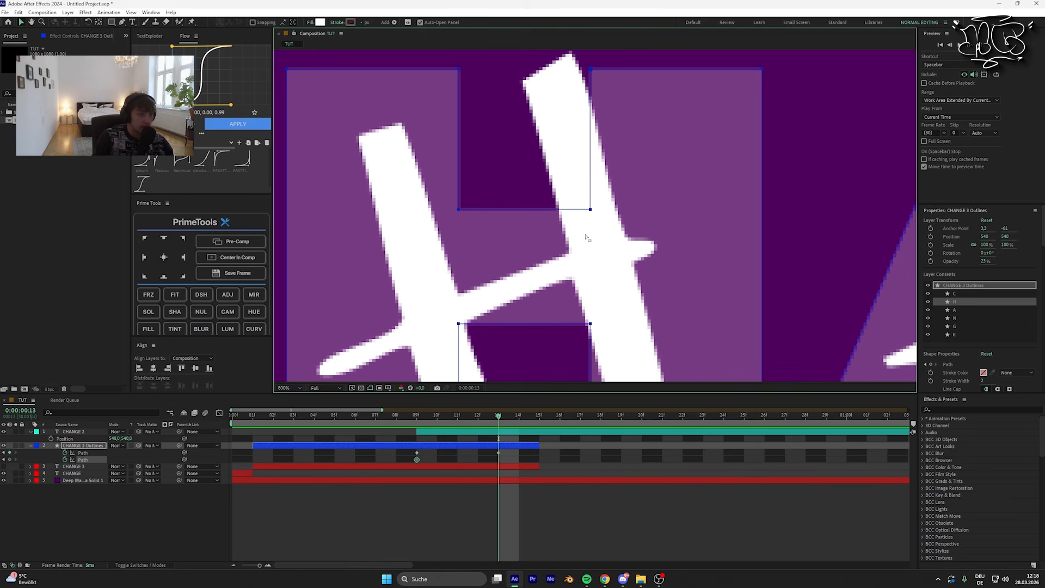
left_click(592, 210)
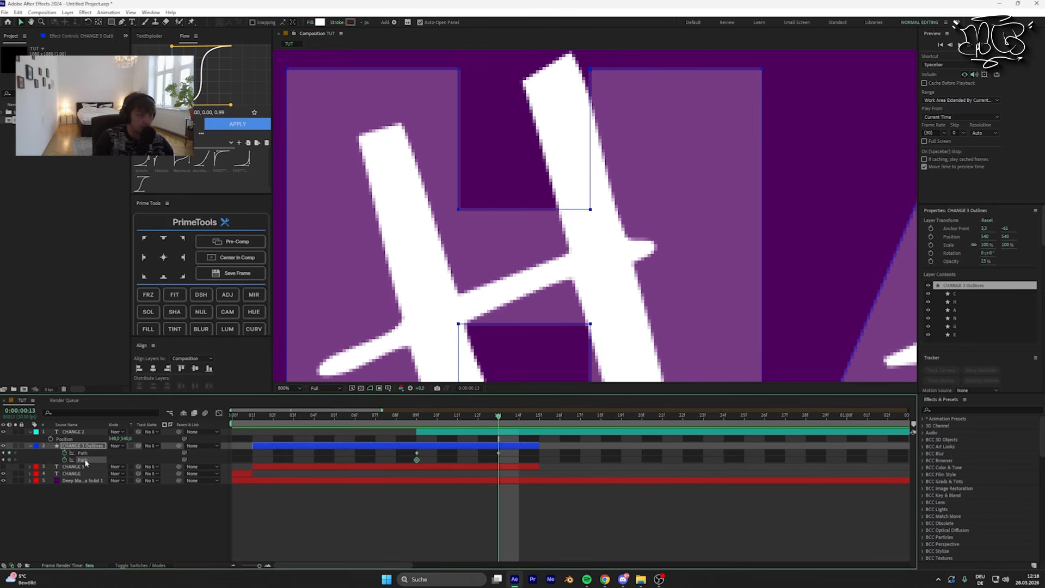
left_click(595, 244)
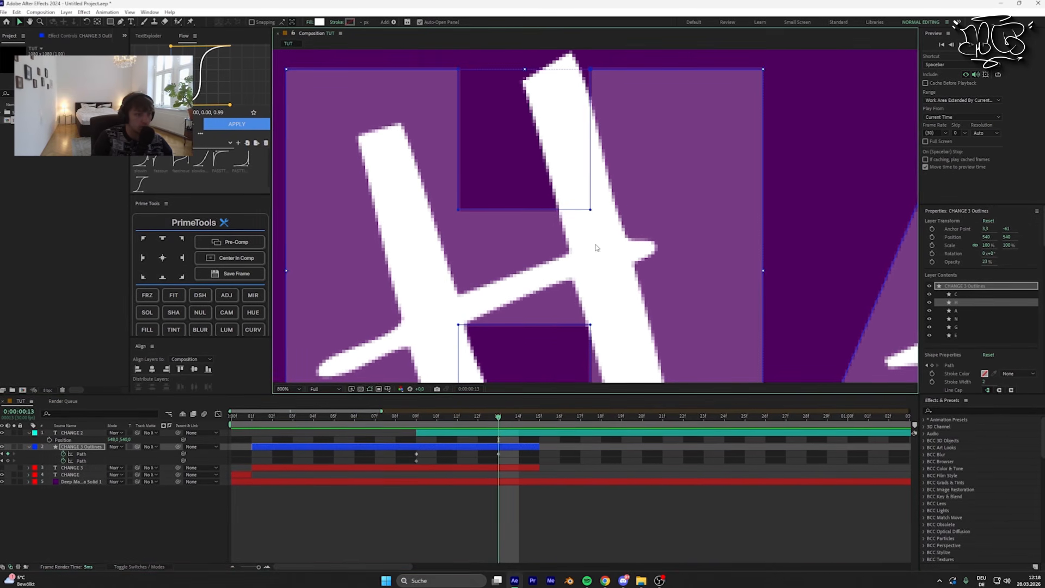
left_click_drag(591, 211, 569, 252)
left_click_drag(585, 84, 531, 174)
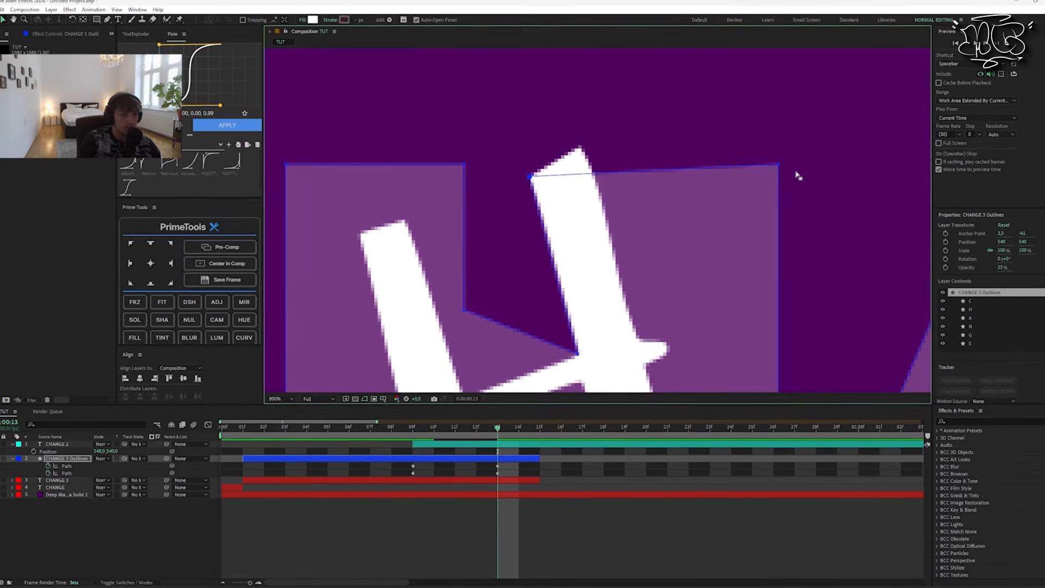
left_click_drag(778, 164, 581, 147)
left_click_drag(694, 192, 597, 80)
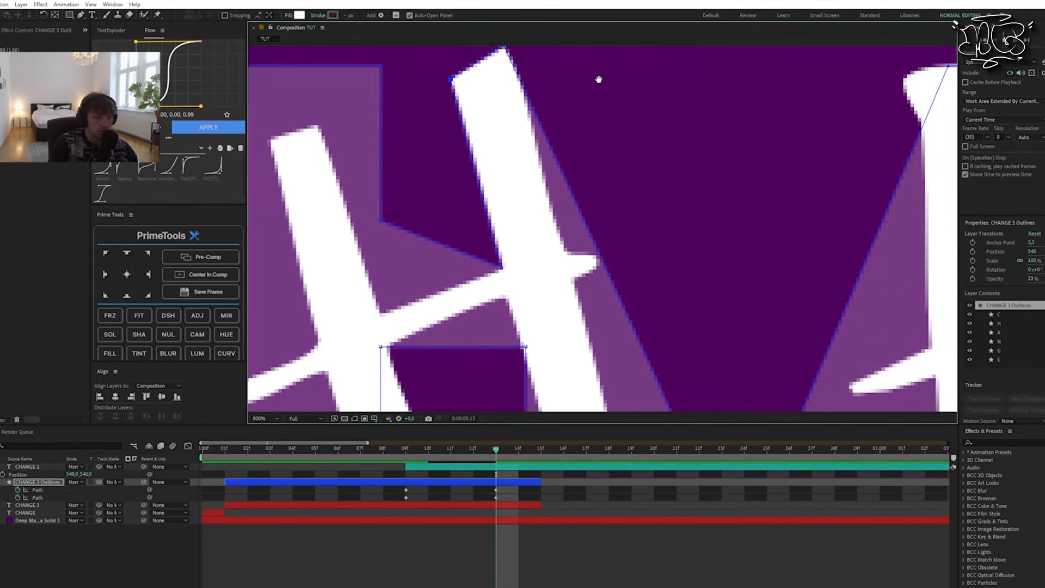
Step: Fit the H's lower corners to the handwritten stems and the underside of the crossbar
left_click_drag(668, 307, 610, 133)
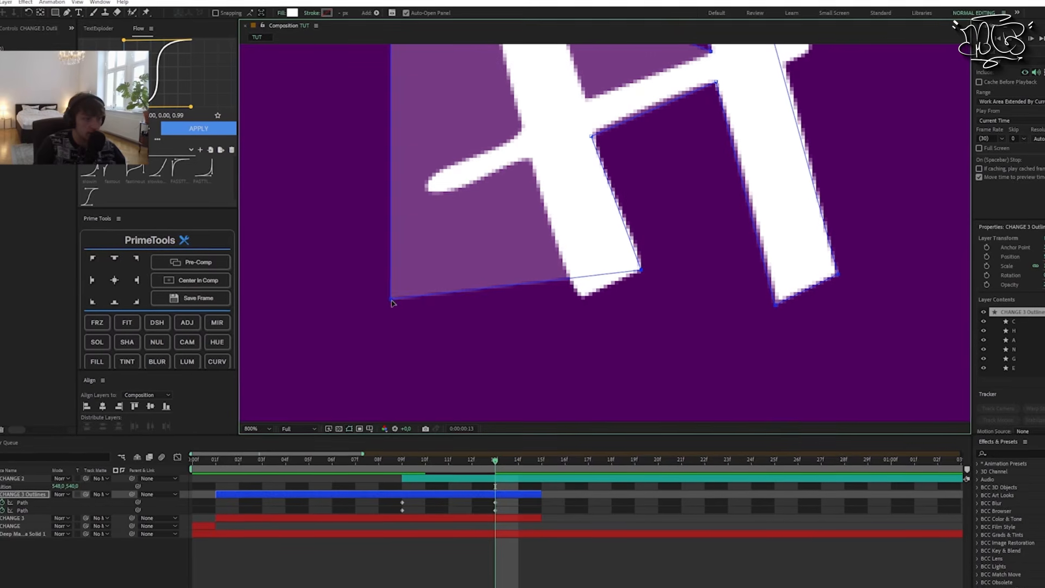
left_click_drag(392, 300, 582, 302)
scroll(582, 305, "up", 5)
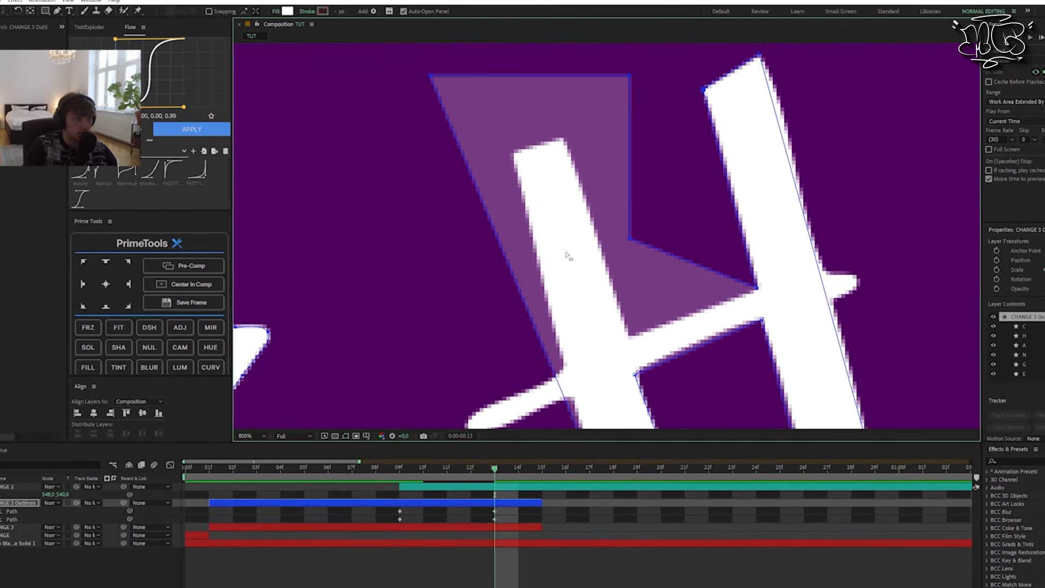
Step: Move the H's left stem top corners and left inner crossbar corner onto the handwritten strokes
left_click_drag(437, 143, 523, 221)
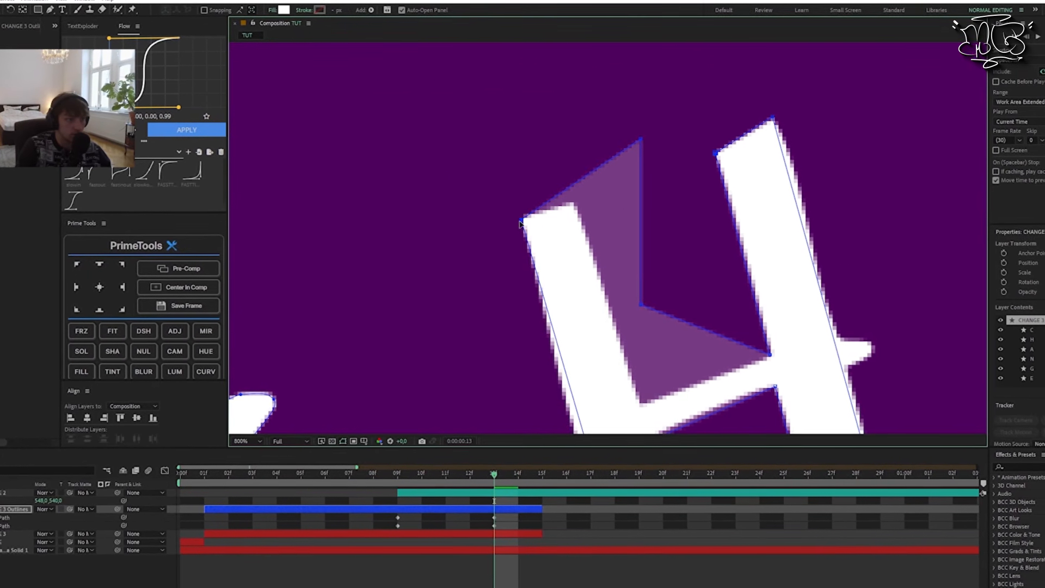
left_click_drag(640, 139, 574, 206)
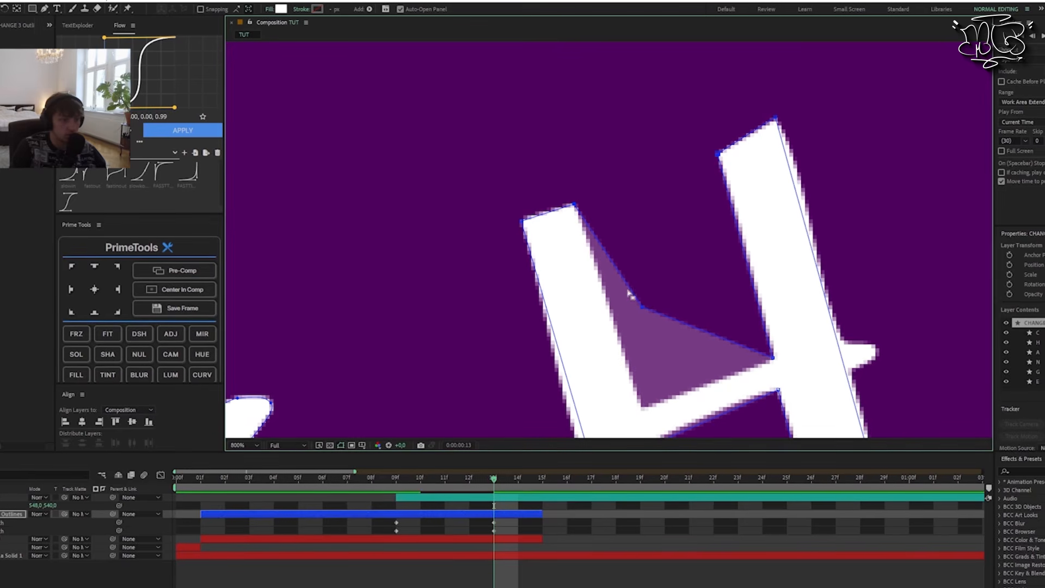
left_click_drag(642, 308, 644, 411)
Step: Convert the top corners of the H's left stem to curve points and shape their handles along the handwritten stroke
left_click_drag(754, 320, 660, 125)
left_click_drag(604, 260, 572, 180)
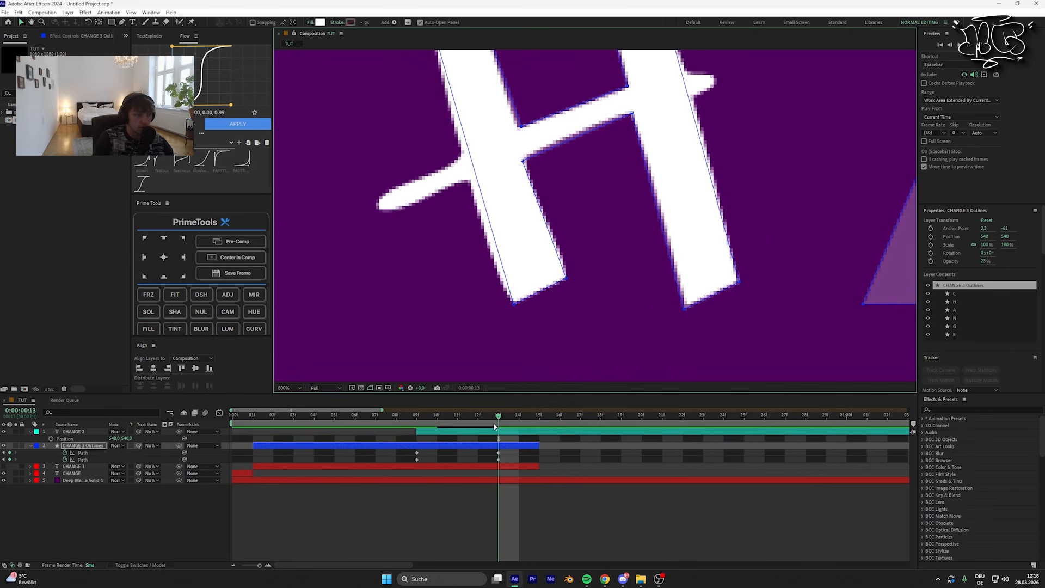
mouse_move(495, 427)
left_mouse_down()
mouse_move(463, 426)
mouse_move(507, 426)
left_mouse_up()
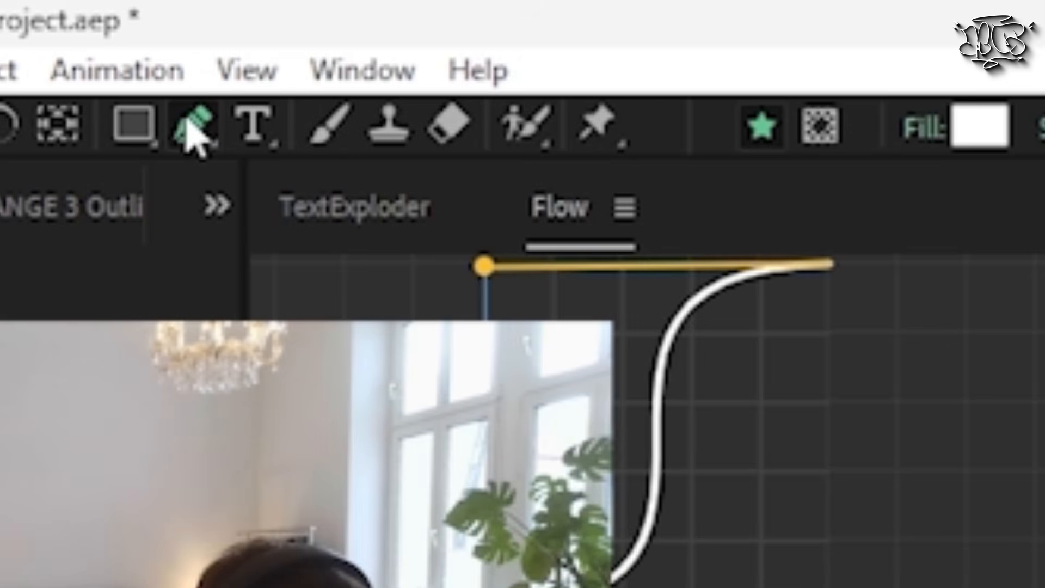
left_click_drag(121, 23, 156, 48)
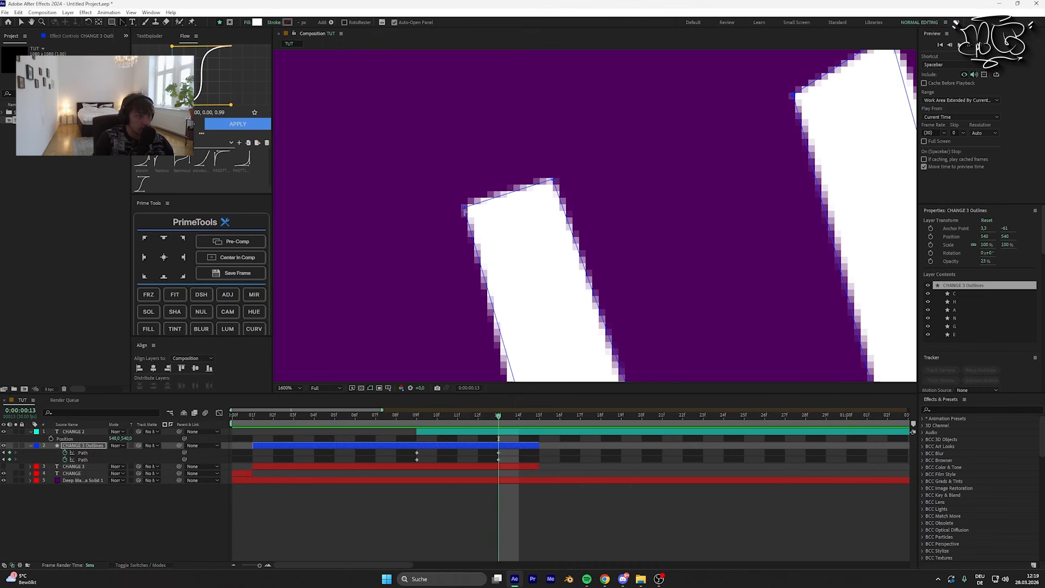
left_click_drag(465, 210, 455, 226)
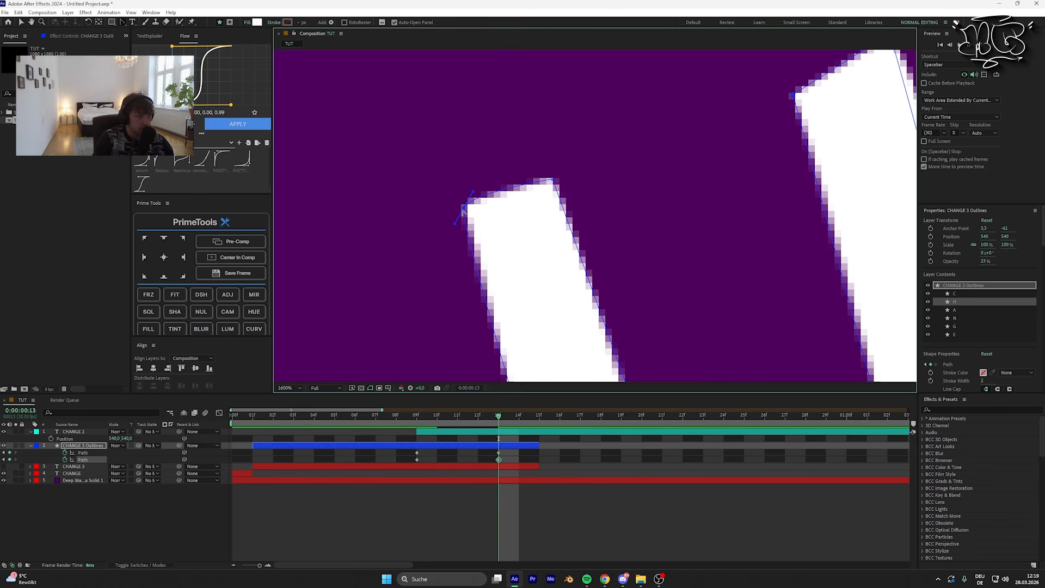
left_click(466, 209)
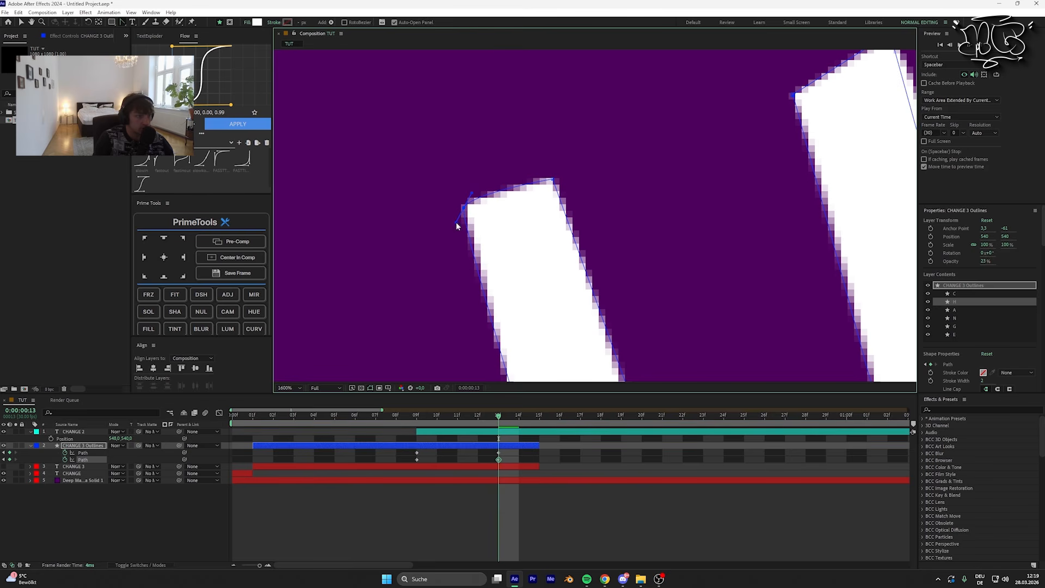
left_click_drag(553, 179, 538, 181)
Step: Add curve handles to the H's left inner crossbar corner and to the right stem's top-right and bottom-right corners
scroll(544, 181, "down", 5)
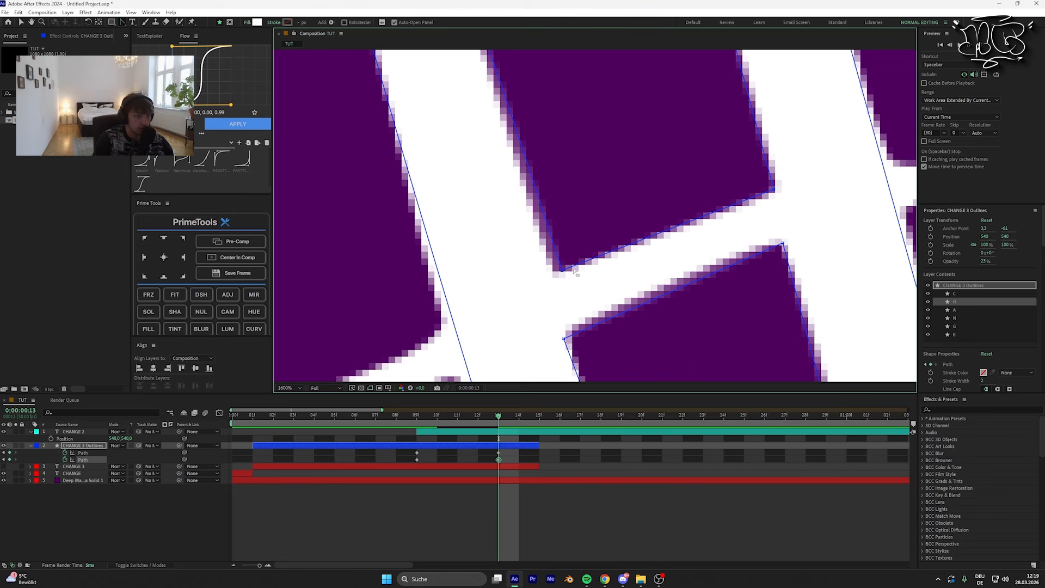
scroll(541, 269, "up", 5)
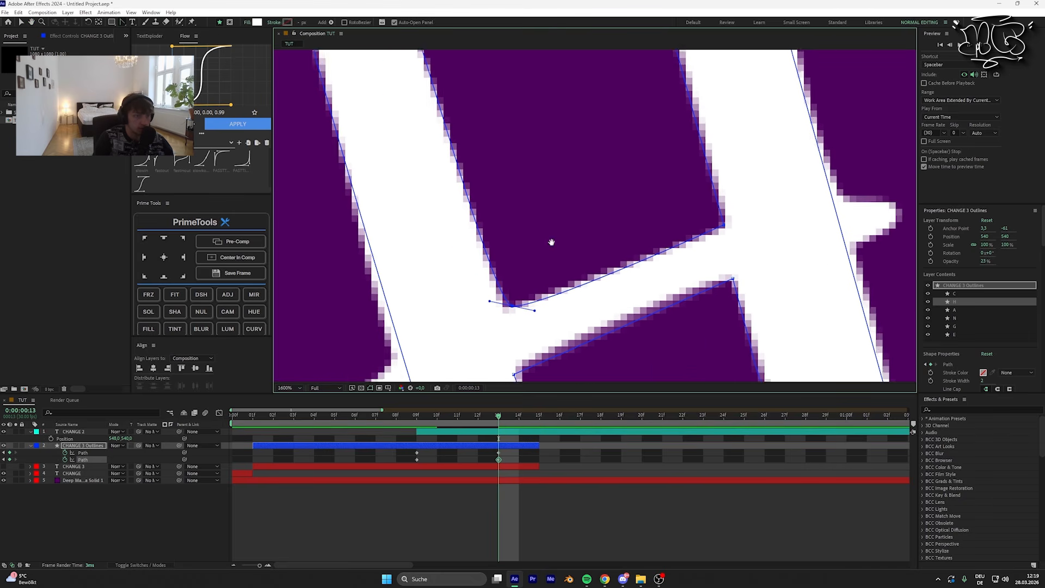
left_click_drag(586, 178, 586, 226)
left_click_drag(638, 162, 660, 160)
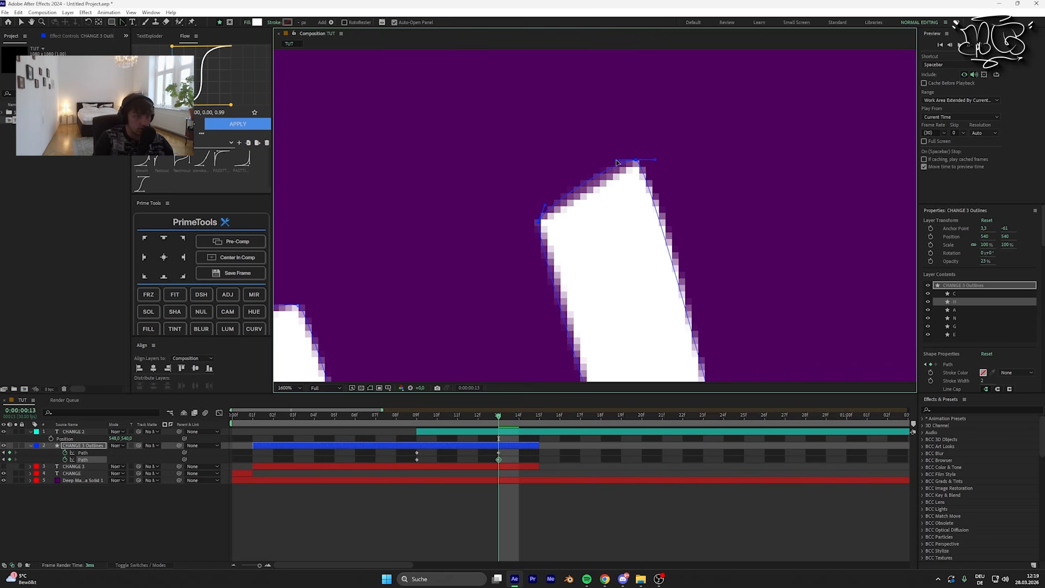
left_click_drag(675, 230, 587, 98)
left_click_drag(667, 348, 572, 196)
left_click_drag(567, 238, 585, 233)
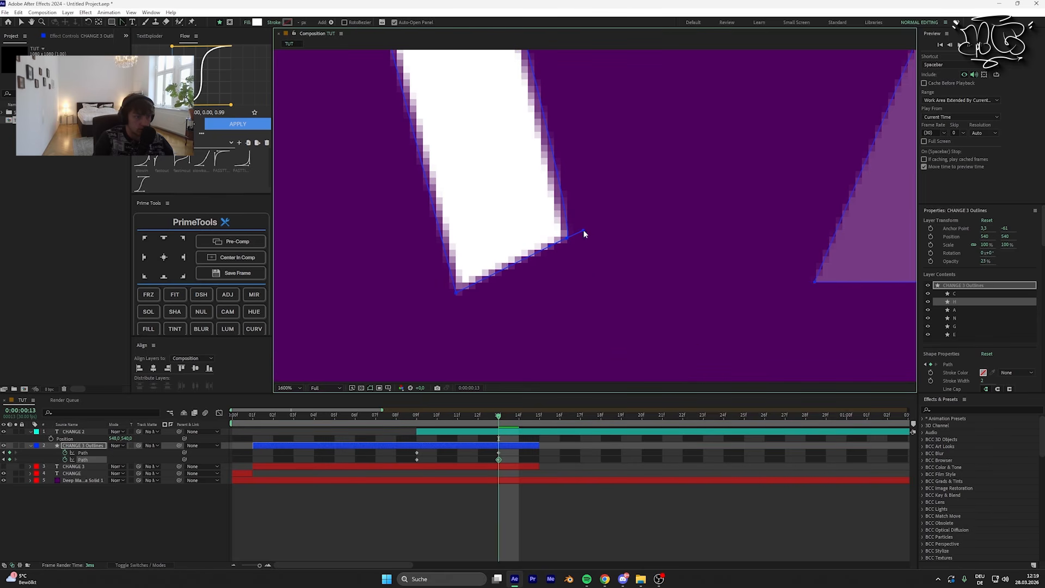
Step: Add points where the crossbar leaves the H's left stem and pull their handles out towards the crossbar's left tip
left_click_drag(413, 239, 697, 348)
left_click_drag(445, 174, 591, 157)
key("g")
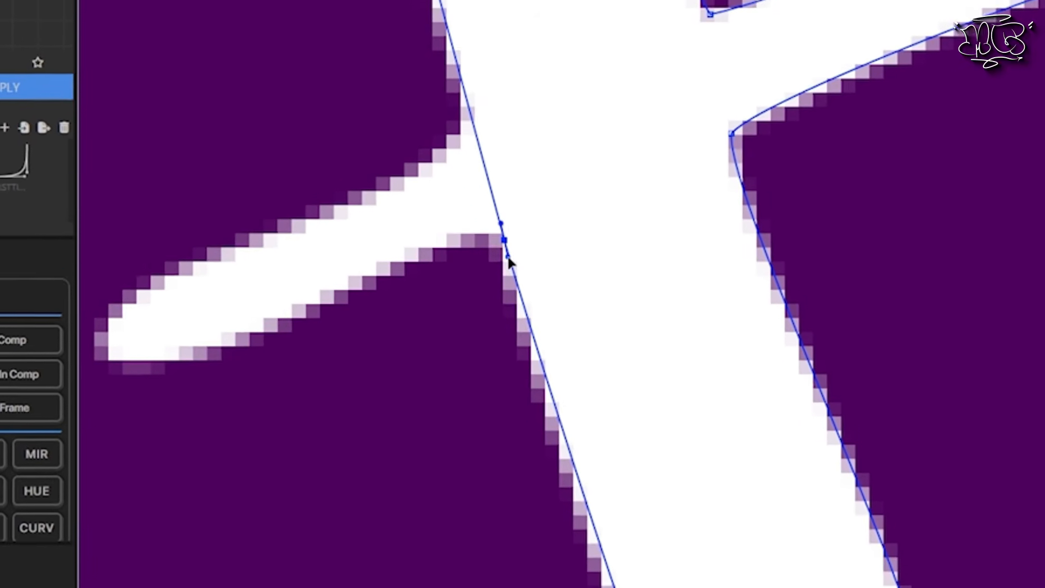
left_click(475, 202)
left_click_drag(514, 270, 196, 420)
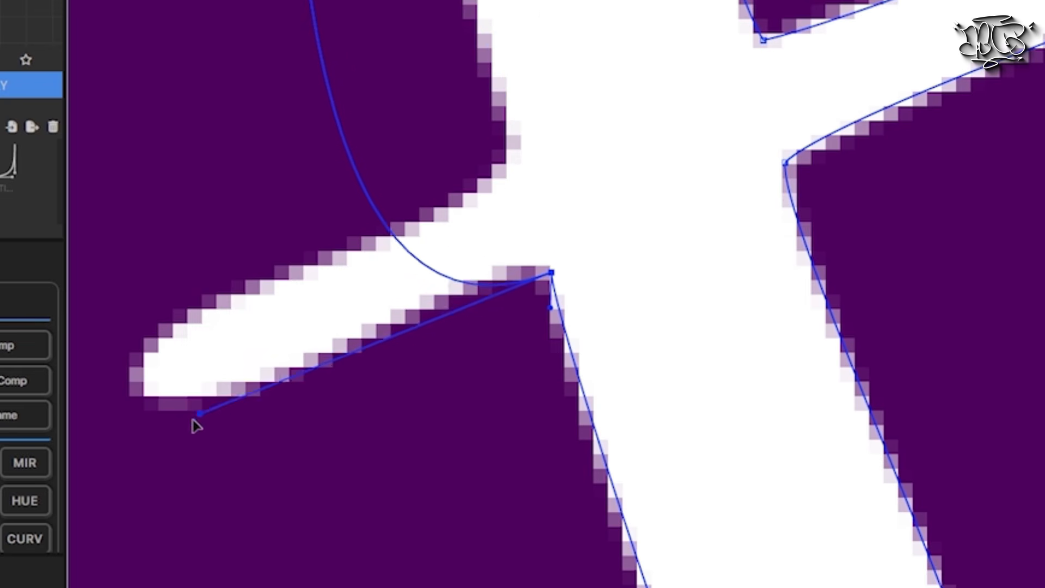
scroll(488, 260, "up", 5)
left_click_drag(491, 405, 502, 466)
left_click_drag(491, 395, 679, 432)
left_click_drag(688, 472, 228, 381)
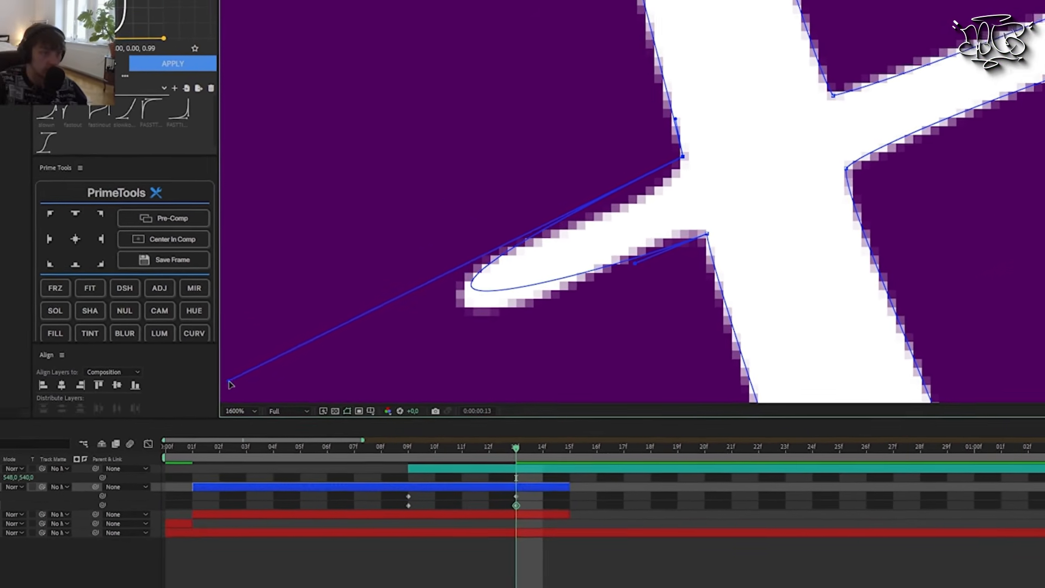
Step: Refine the two left joint points and their handles so the curve follows the handwritten crossbar's left end
left_click_drag(683, 156, 684, 167)
left_click_drag(230, 392, 327, 307)
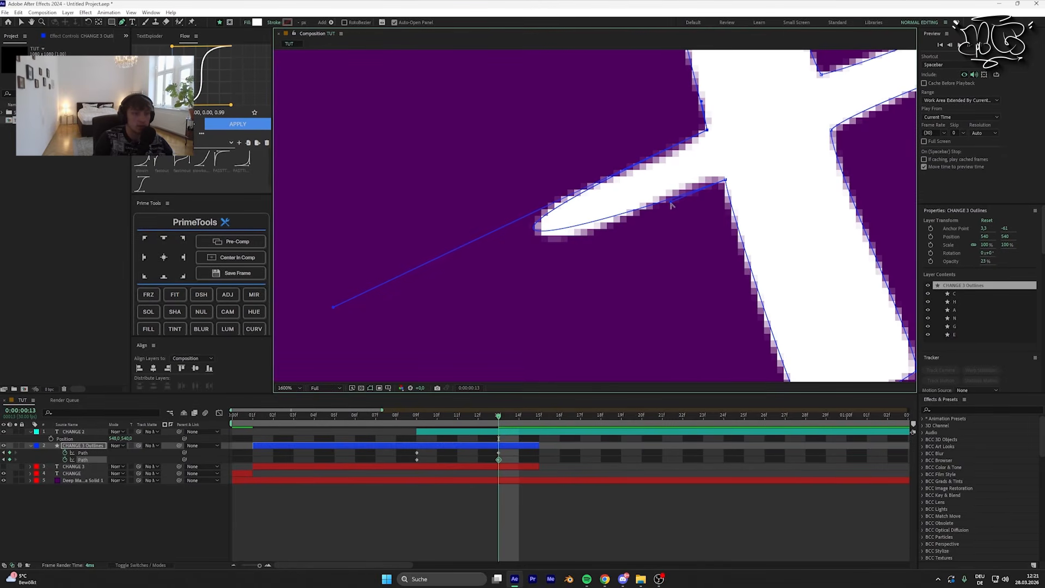
left_click_drag(662, 218, 660, 215)
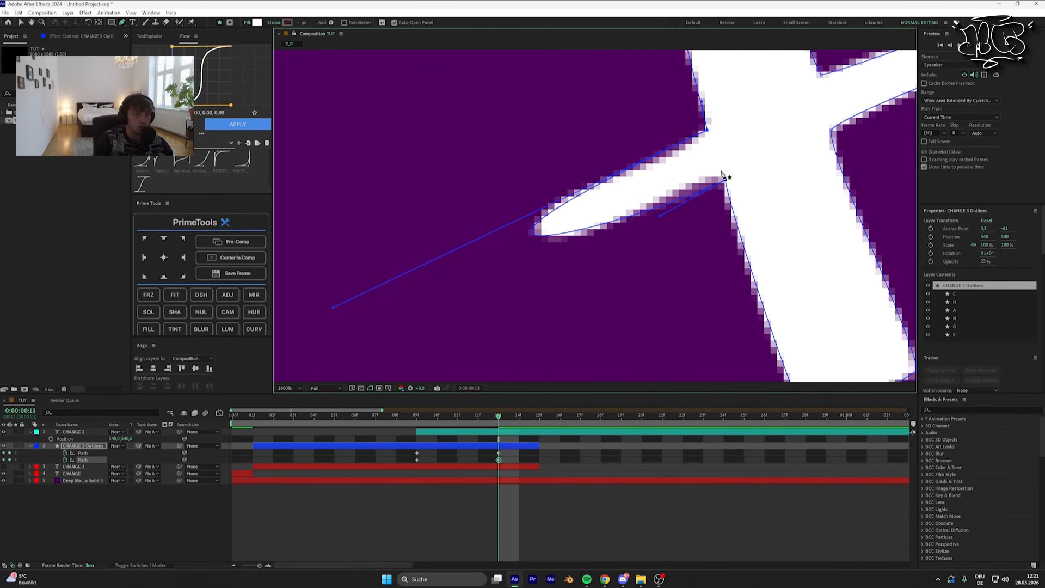
left_click_drag(726, 181, 721, 177)
left_click_drag(661, 213, 680, 229)
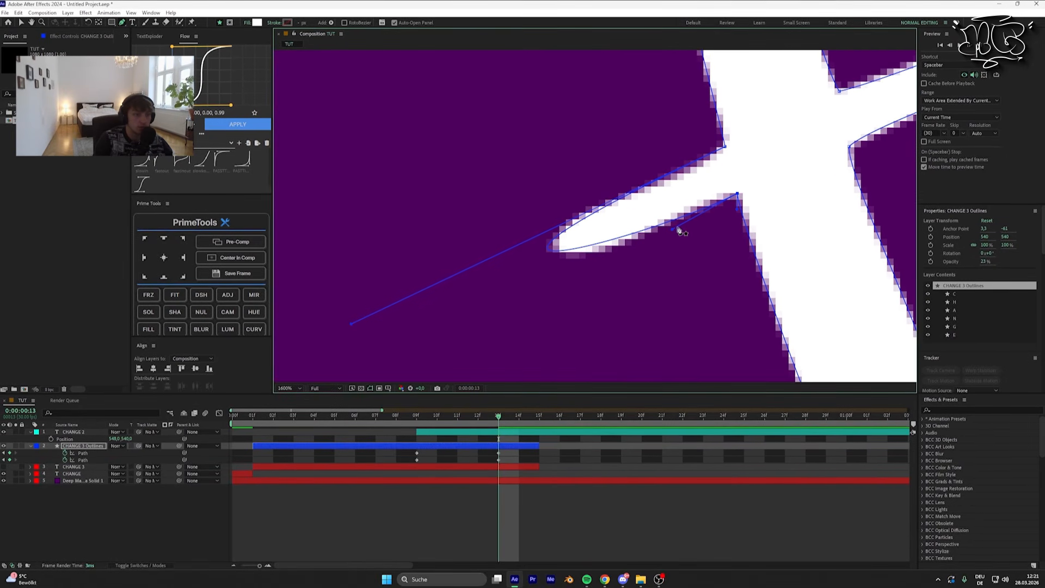
left_click_drag(808, 147, 576, 232)
left_click_drag(745, 218, 474, 245)
left_click_drag(656, 150, 626, 243)
scroll(566, 213, "down", 1)
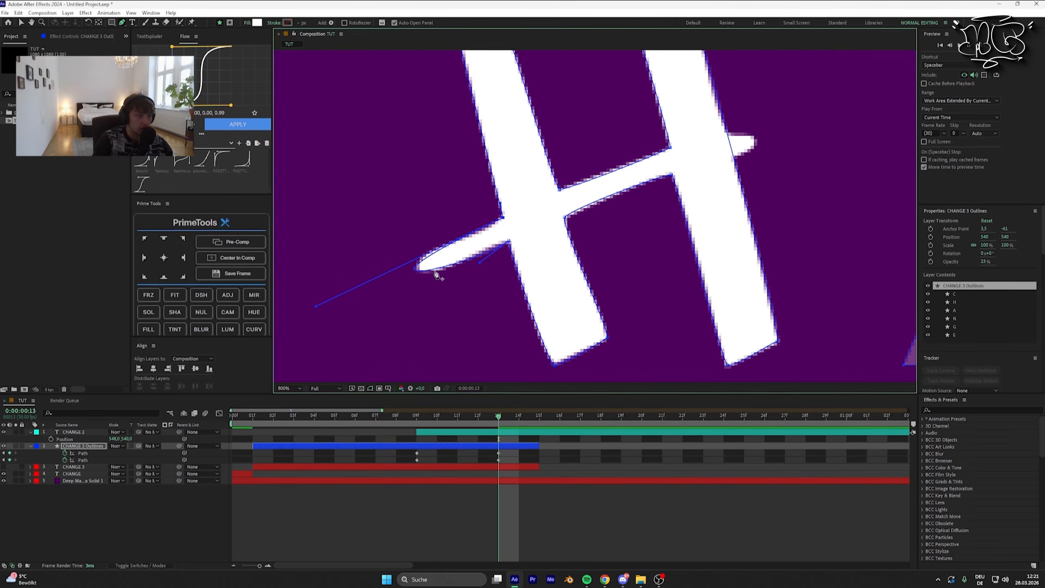
scroll(436, 274, "up", 1)
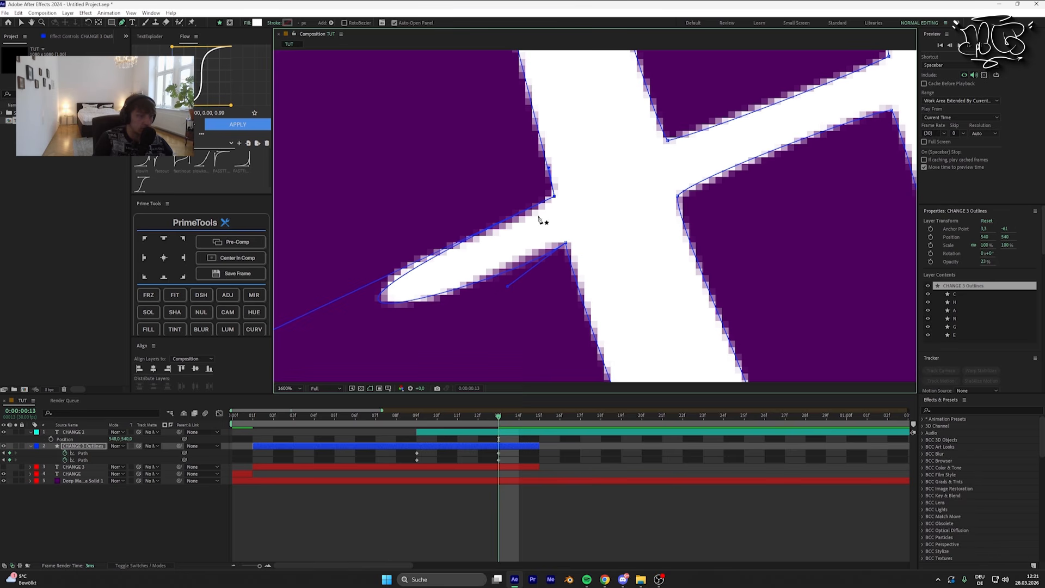
Step: Add points on the H's right stem at the crossbar's right end and pull handles out to match its rounded tip
left_click_drag(644, 142, 570, 223)
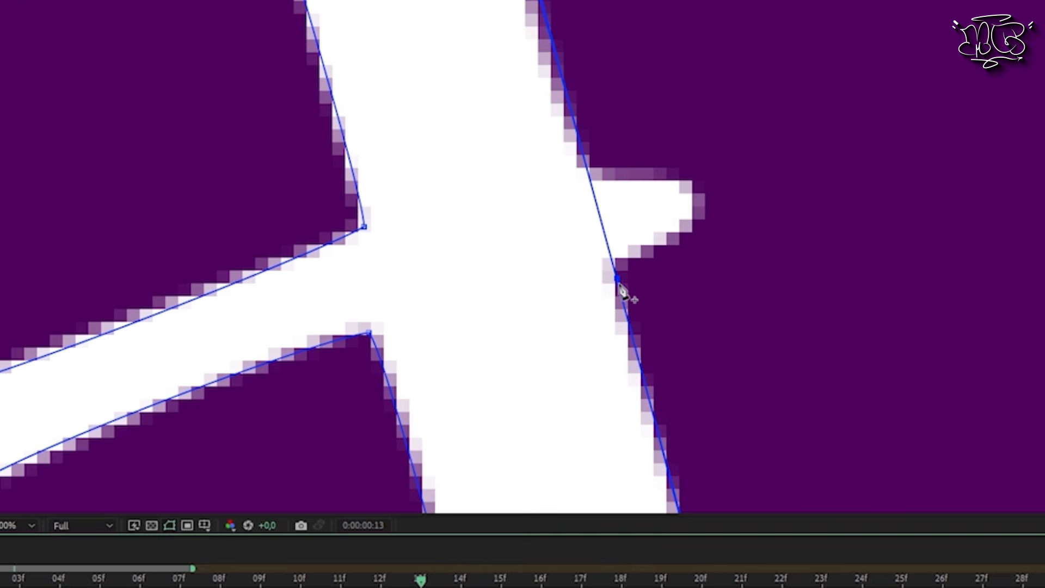
left_click_drag(597, 264, 712, 223)
left_click(621, 131)
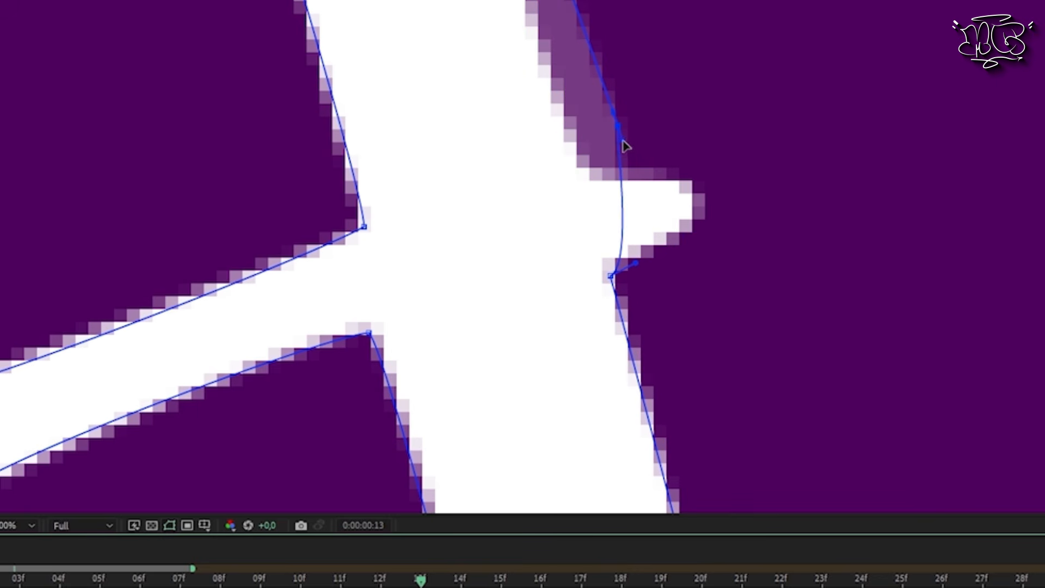
left_click_drag(608, 141, 587, 159)
left_click_drag(684, 199, 788, 188)
left_click_drag(594, 171, 588, 176)
left_click_drag(788, 193, 805, 174)
left_click_drag(612, 277, 614, 273)
Step: Add a point on the upper outer edge of the H's right stem and move it onto the handwritten stroke
left_click_drag(617, 149, 677, 256)
left_click_drag(606, 61, 599, 205)
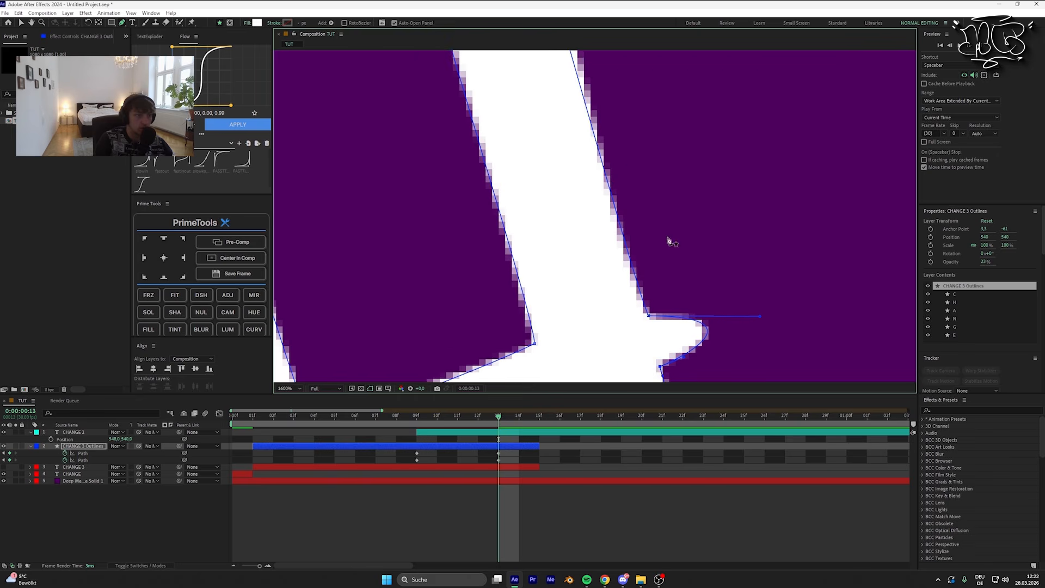
left_click_drag(634, 280, 613, 223)
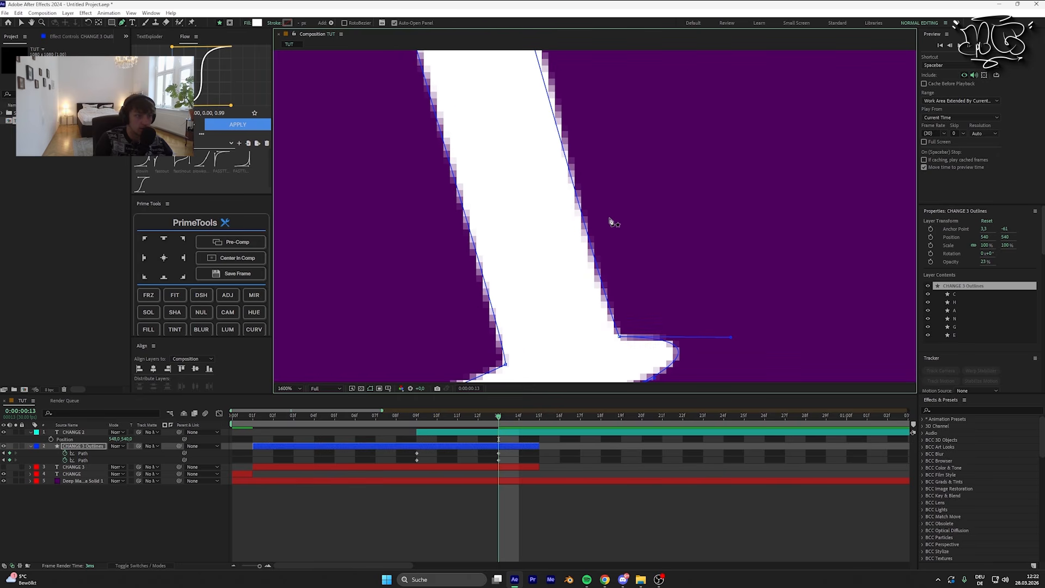
scroll(580, 161, "up", 3)
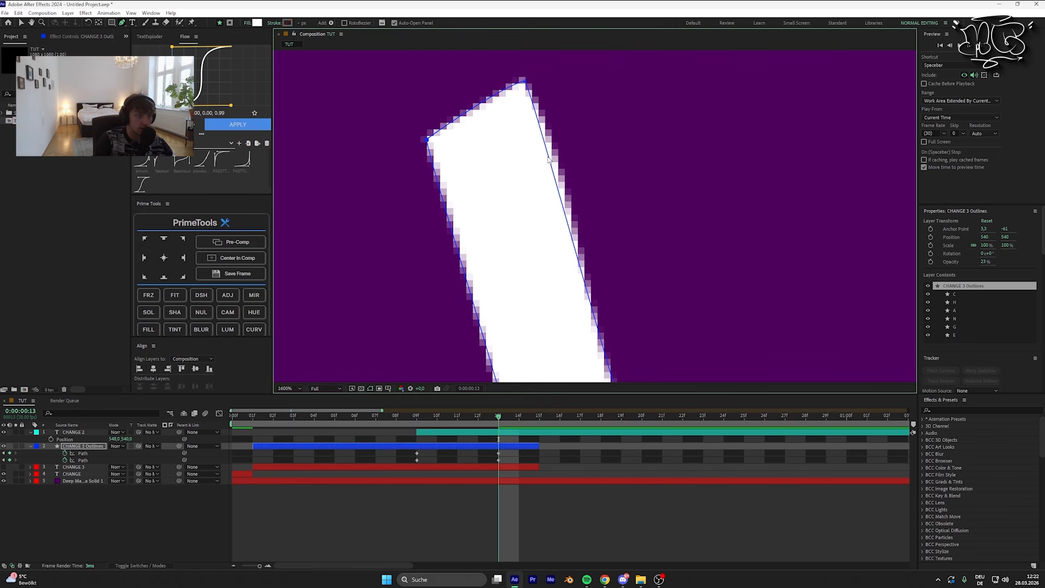
left_click(572, 238)
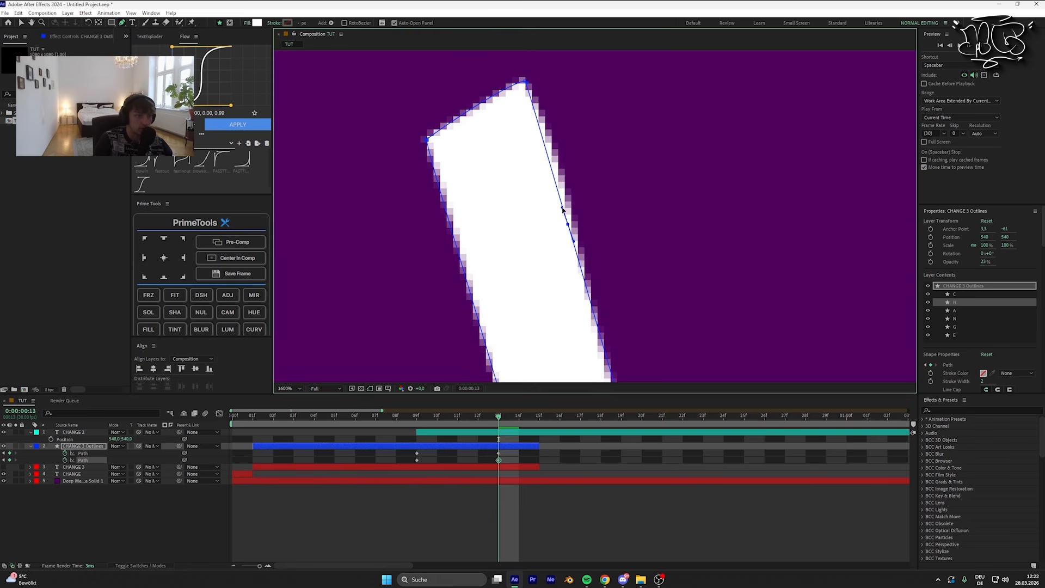
left_click_drag(567, 225, 605, 217)
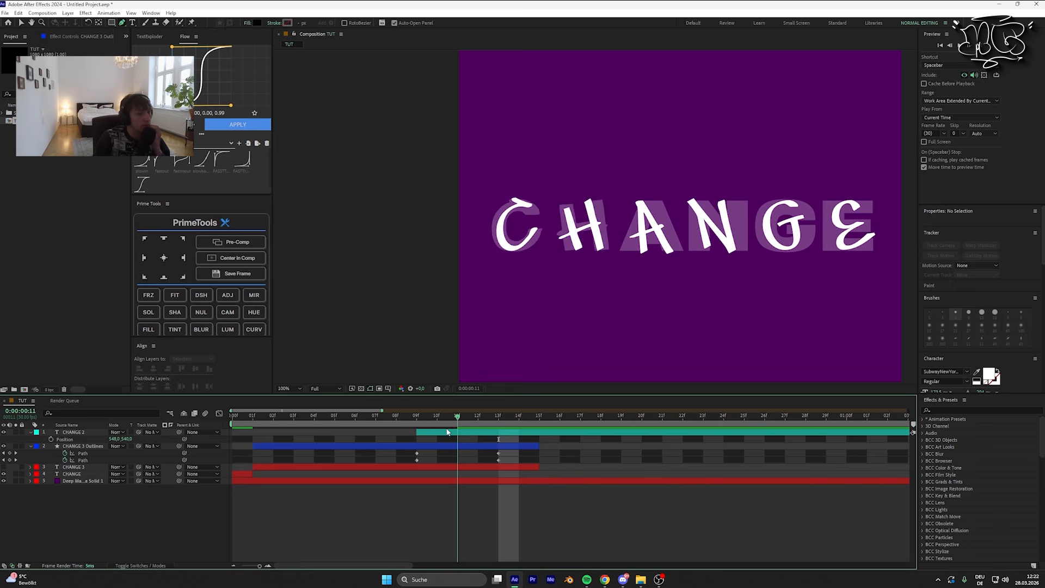
Step: Hide the CHANGE 2 layer, set the CHANGE 3 Outlines layer's opacity to 100%, and scrub the timeline to check the H morph
left_click_drag(448, 427, 490, 426)
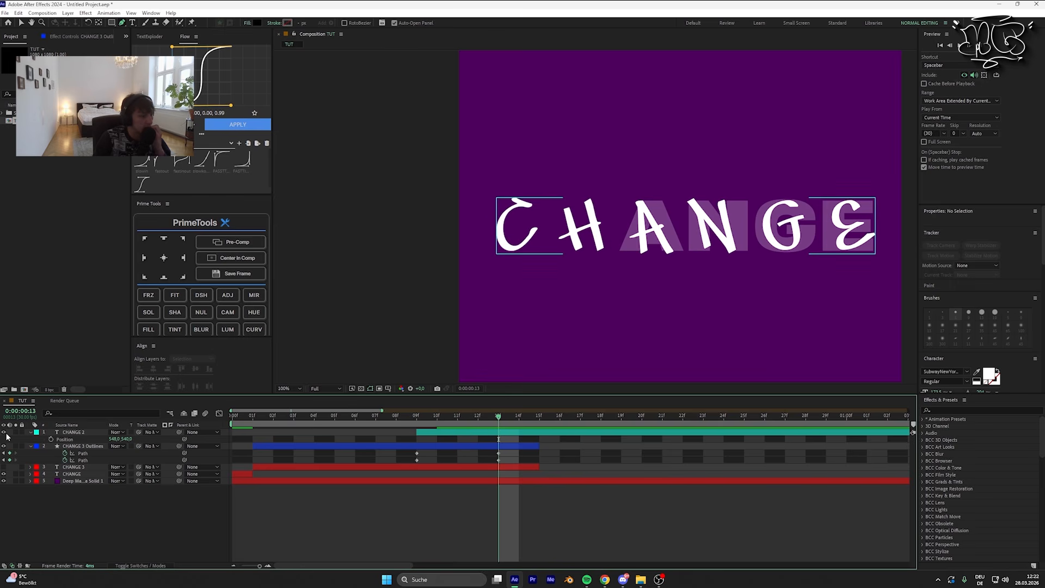
left_click(4, 433)
left_click(273, 448)
key("t")
left_click_drag(113, 453, 419, 446)
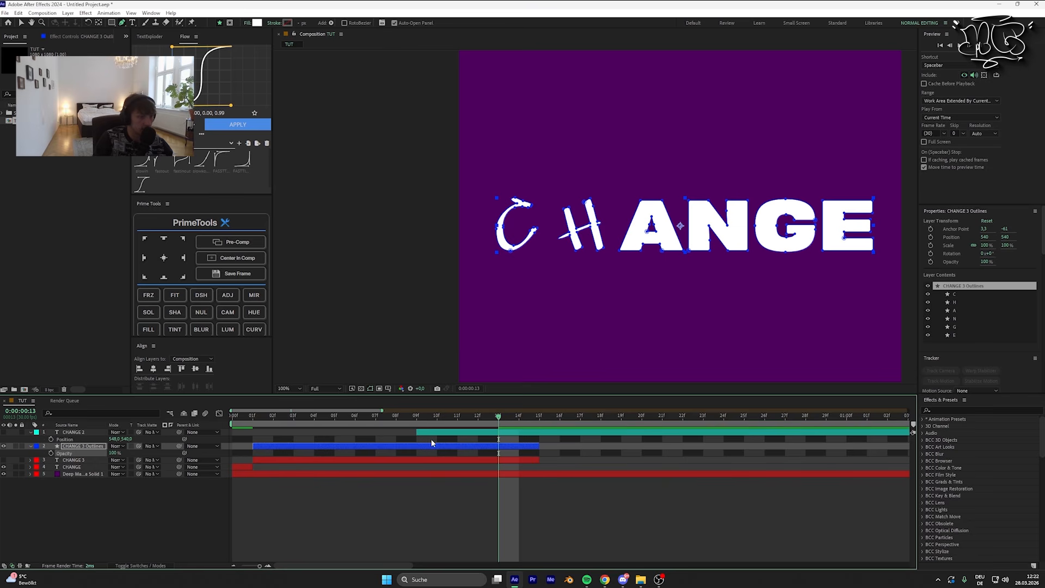
left_click(497, 440)
left_click_drag(498, 418, 492, 440)
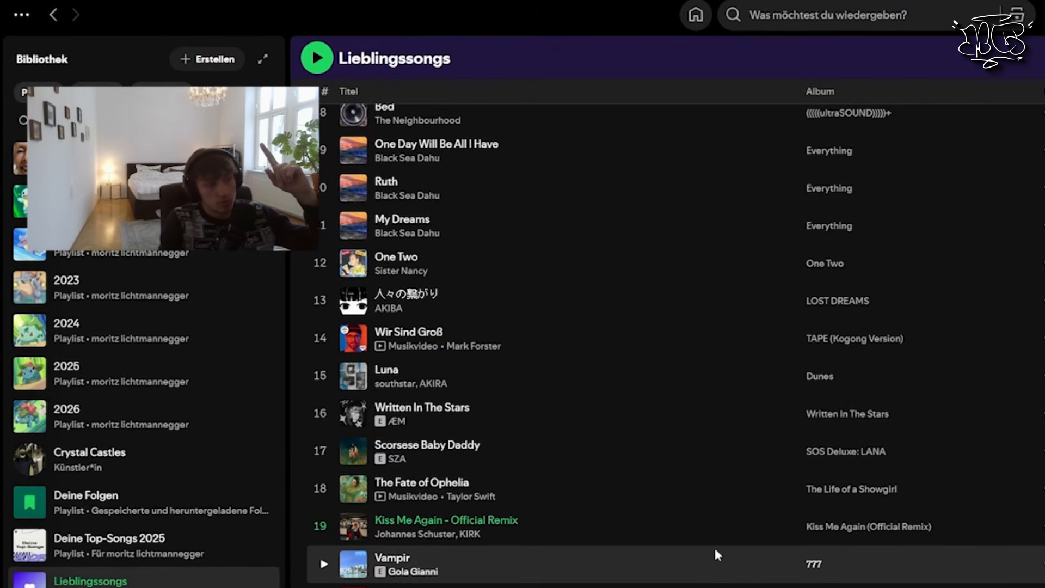
Step: With CHANGE 3 Outlines at 19% opacity, fit the A's outer path and inner triangle to the handwritten A at frame 13
scroll(708, 548, "up", 5)
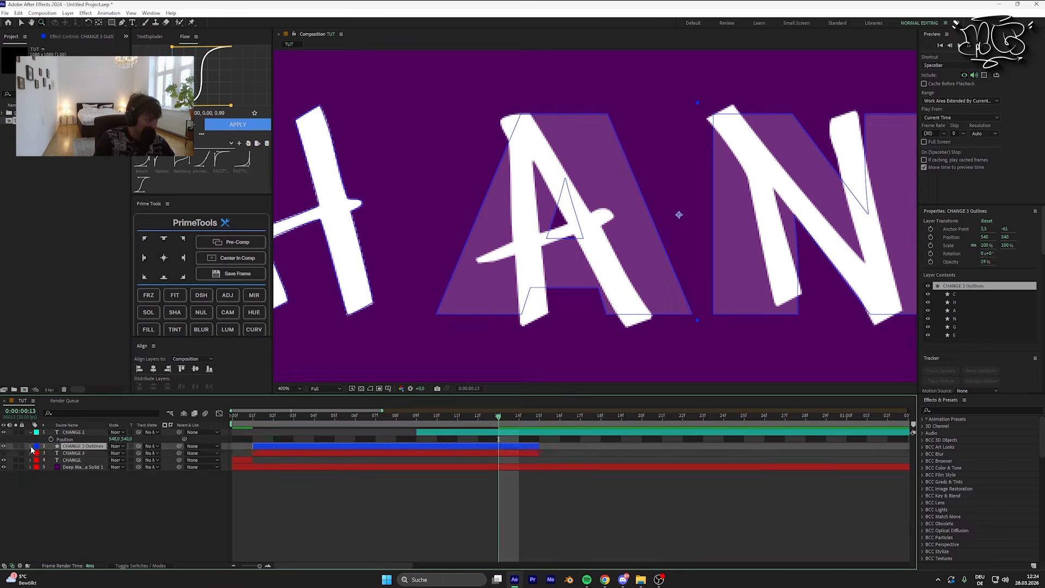
scroll(763, 212, "up", 5)
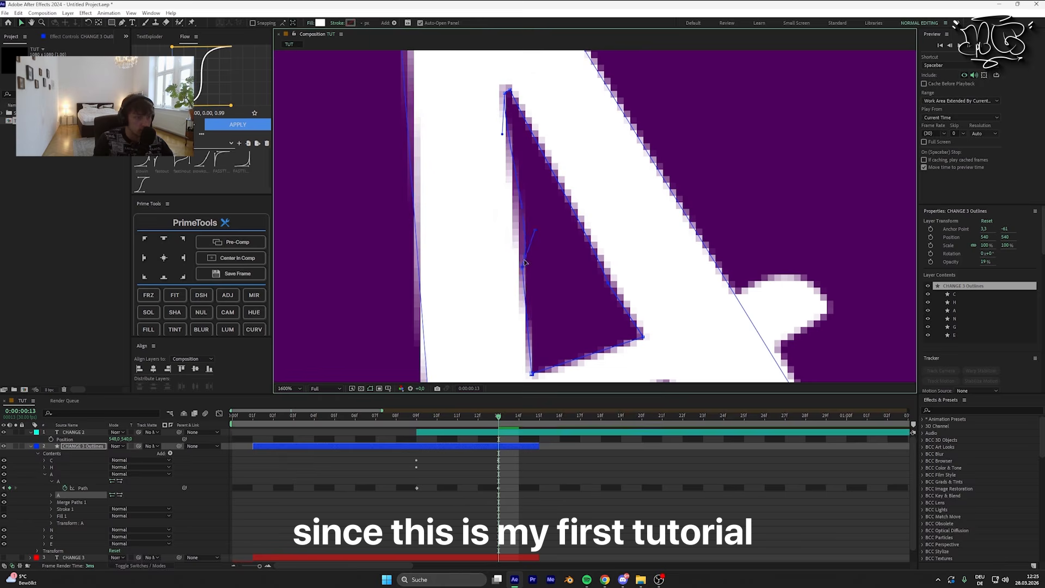
left_click_drag(484, 158, 550, 360)
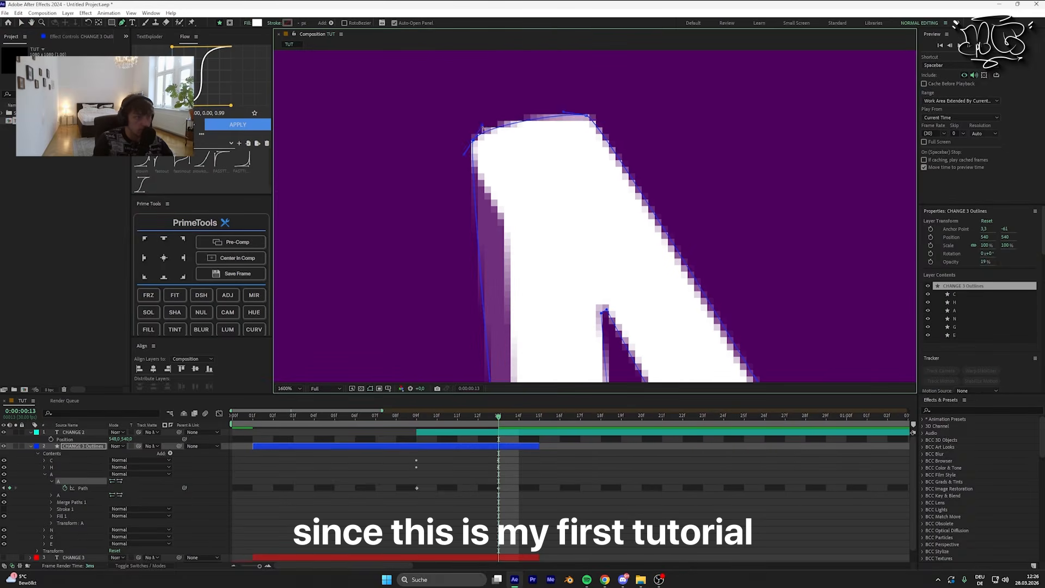
left_click_drag(675, 327, 481, 98)
left_click_drag(673, 231, 752, 189)
Step: Add a point with the Pen tool on the upper part of the A's left edge and move it onto the handwritten contour
left_click(120, 24)
left_click_drag(626, 338, 517, 66)
left_click_drag(435, 190, 784, 248)
left_click_drag(462, 66, 609, 371)
left_click(506, 195)
left_click_drag(506, 194, 544, 216)
left_click_drag(577, 59, 575, 380)
scroll(592, 115, "down", 2)
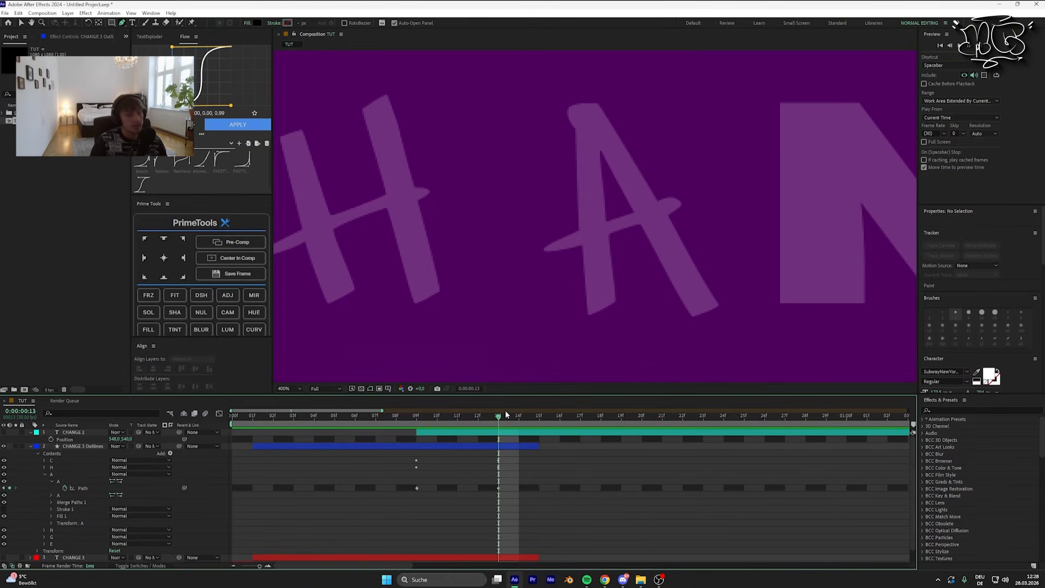
Step: Scrub the A's morph around frame 13 and reveal the path property of the A's second shape
left_click_drag(507, 415, 495, 440)
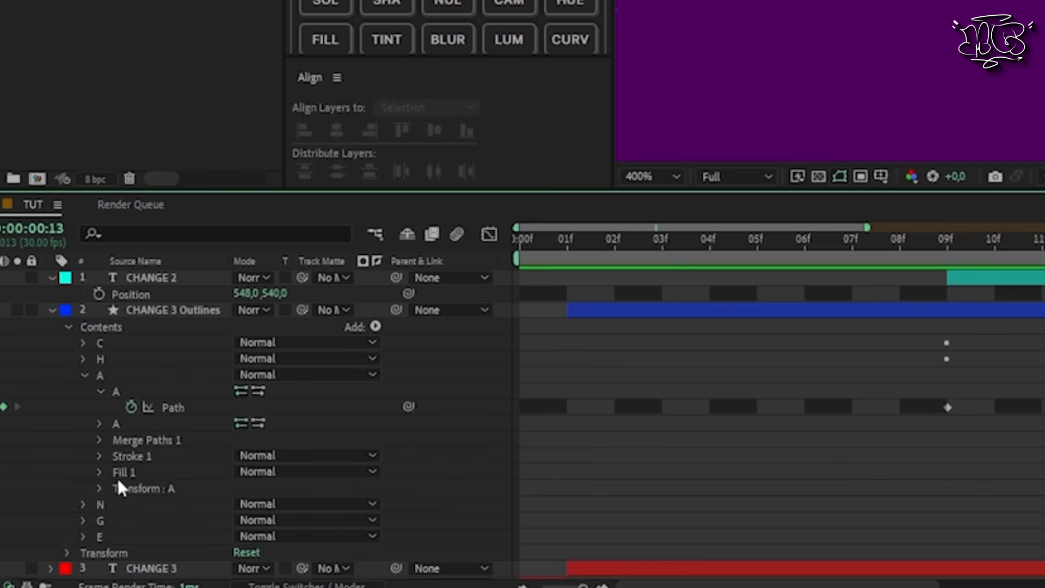
left_click(51, 495)
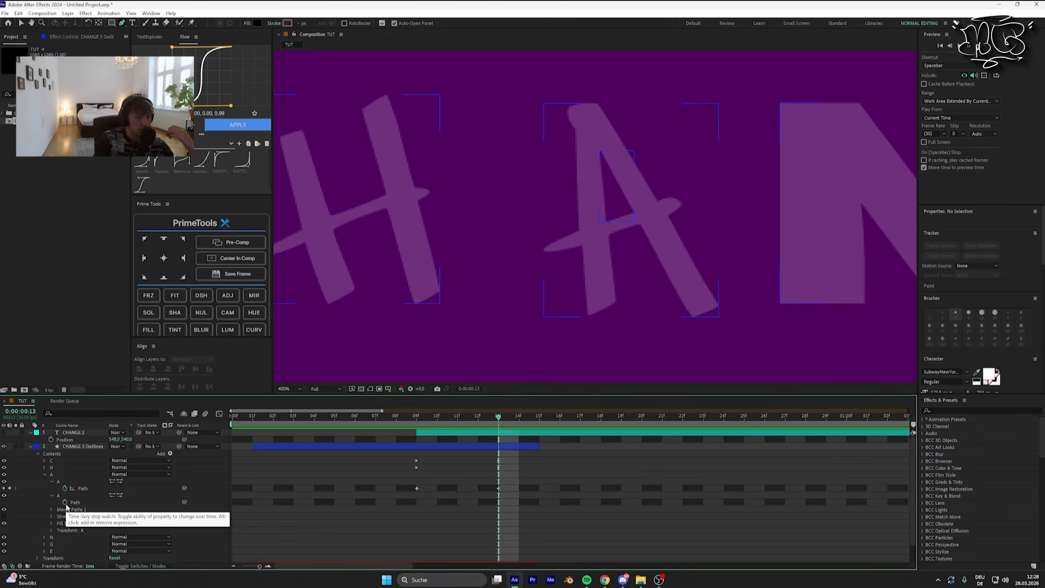
scroll(268, 529, "down", 5)
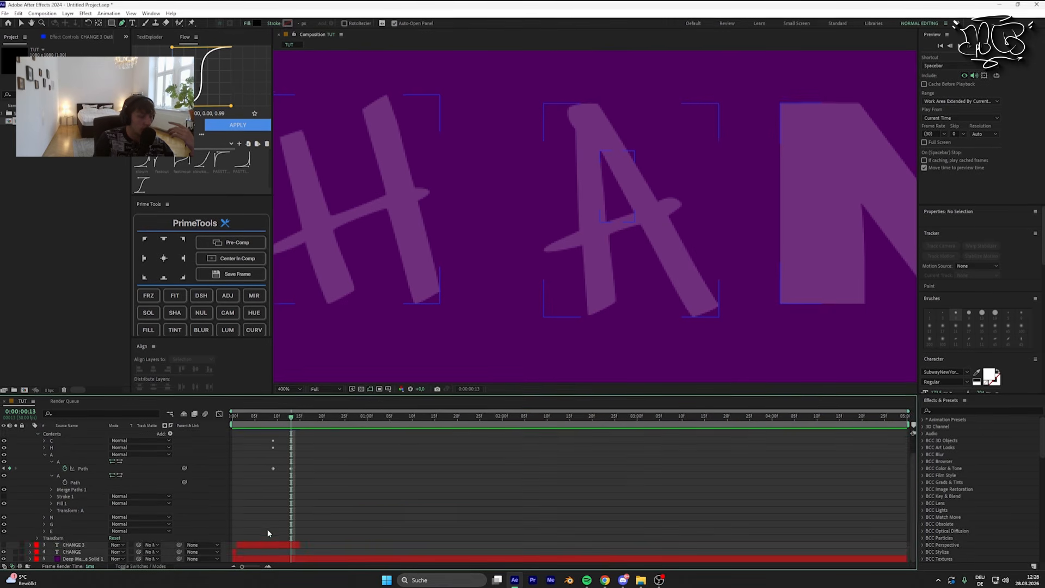
Step: Show the CHANGE 3 text layer and create a new set of shape outlines from its text
left_click(256, 544)
scroll(240, 542, "up", 4)
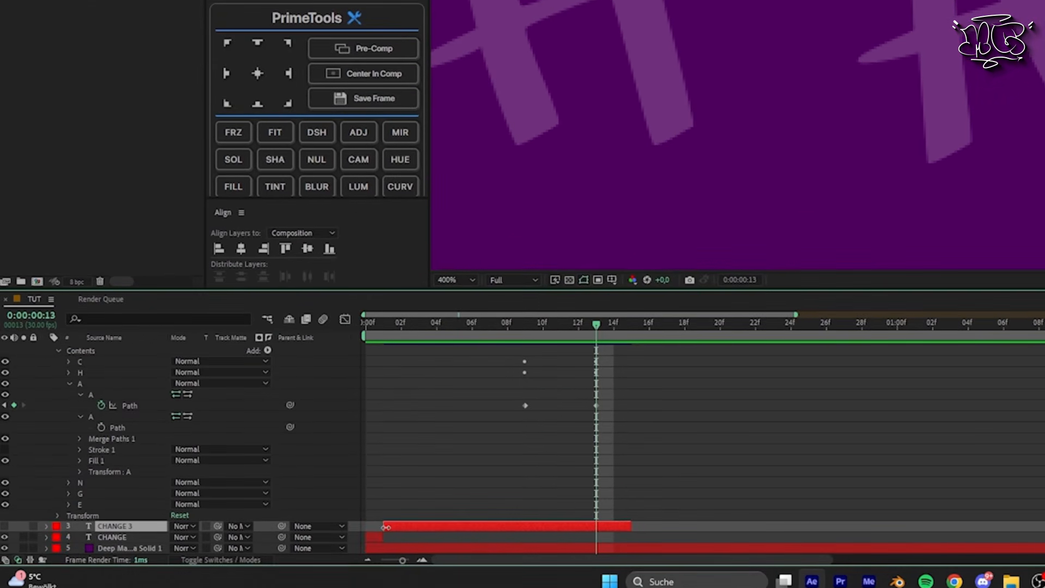
left_click(5, 526)
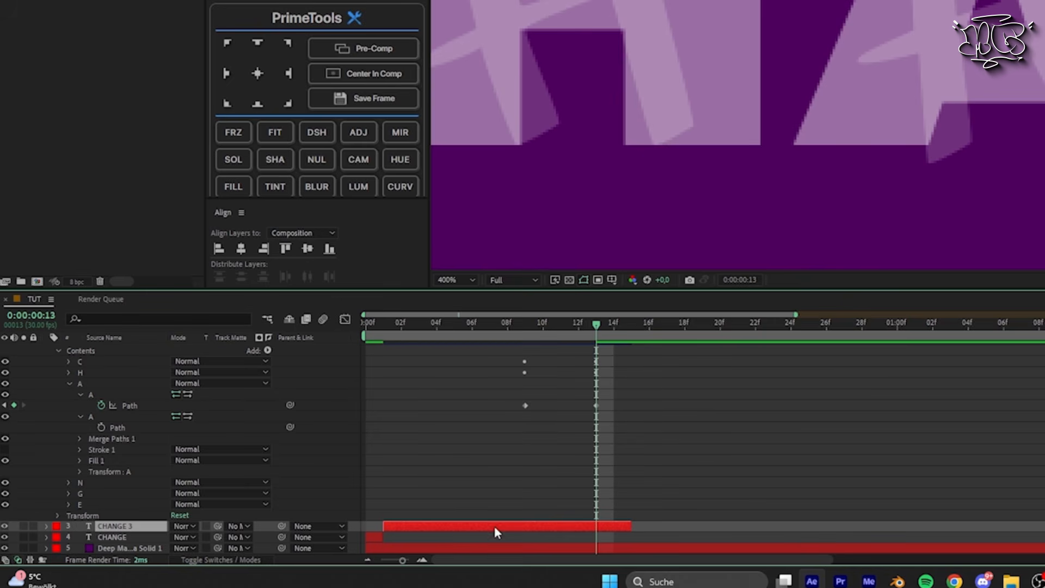
right_click(454, 527)
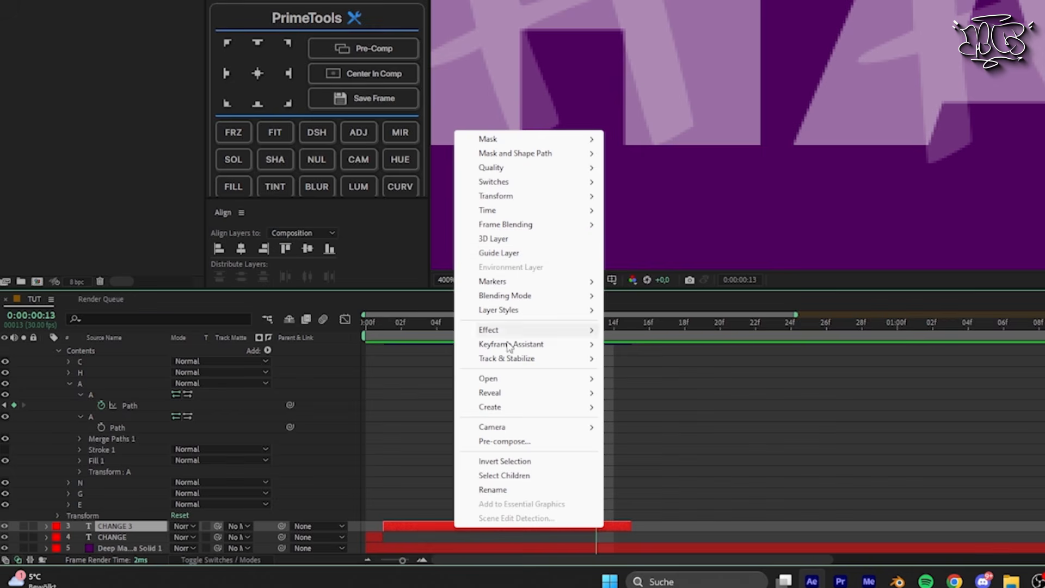
mouse_move(512, 415)
left_click(663, 421)
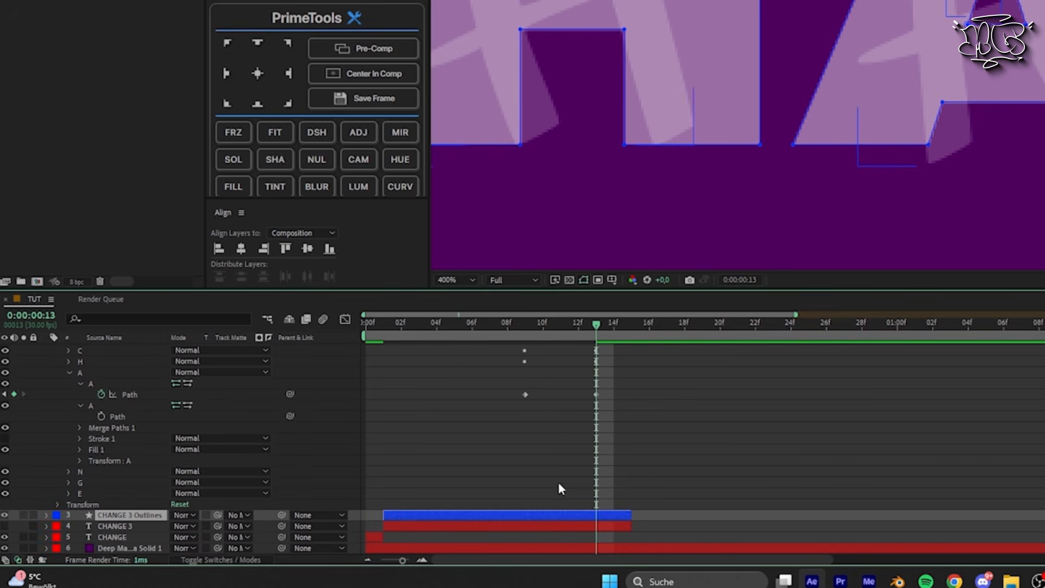
Step: In the newly created CHANGE 3 outlines layer, reveal the A's two path properties and keyframe the second path at frame 13
left_click(46, 515)
left_click(58, 526)
scroll(68, 518, "down", 5)
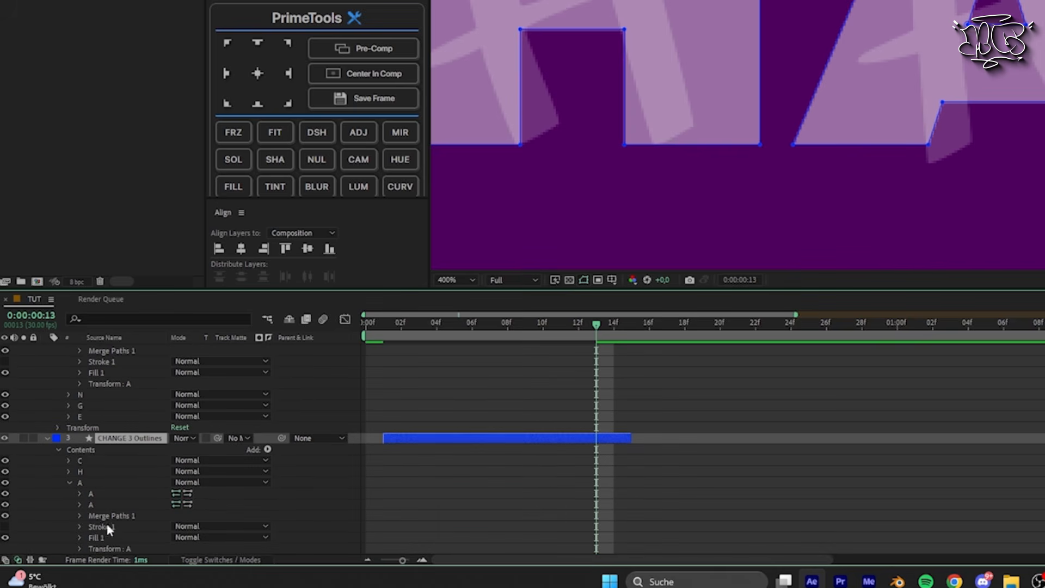
left_click(91, 494)
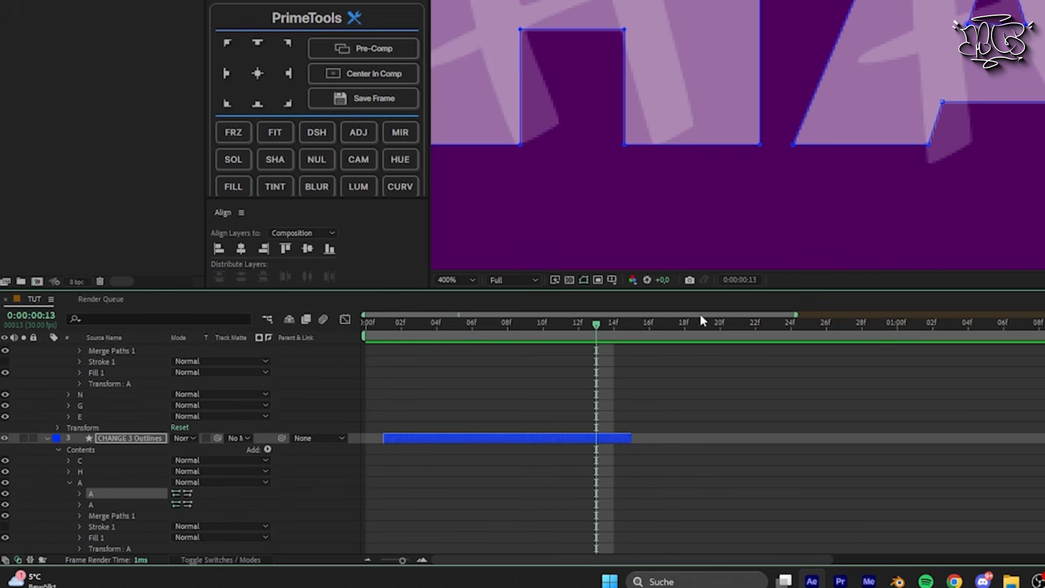
left_click_drag(967, 24, 949, 48)
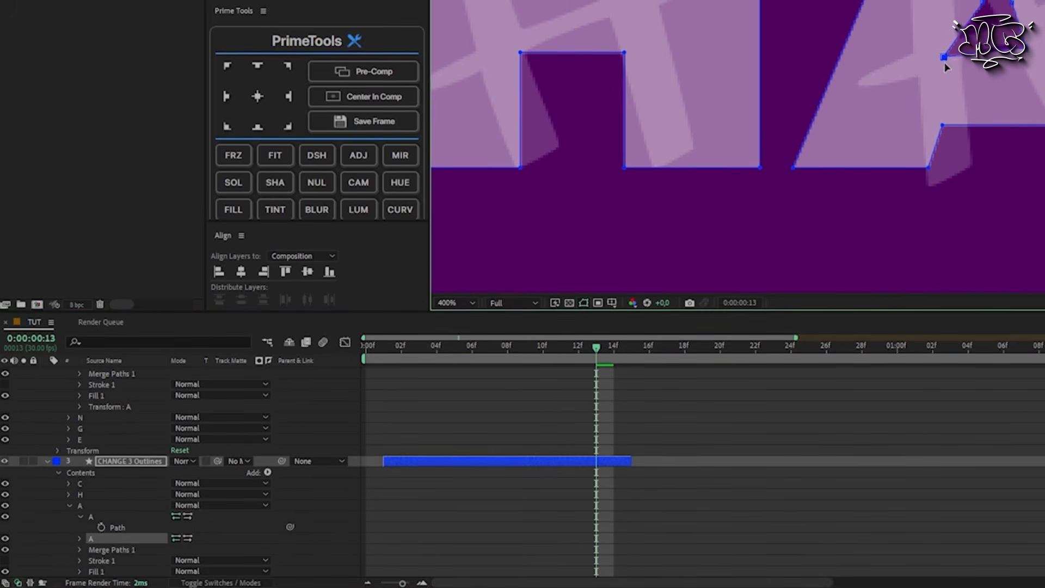
left_click_drag(949, 94, 980, 67)
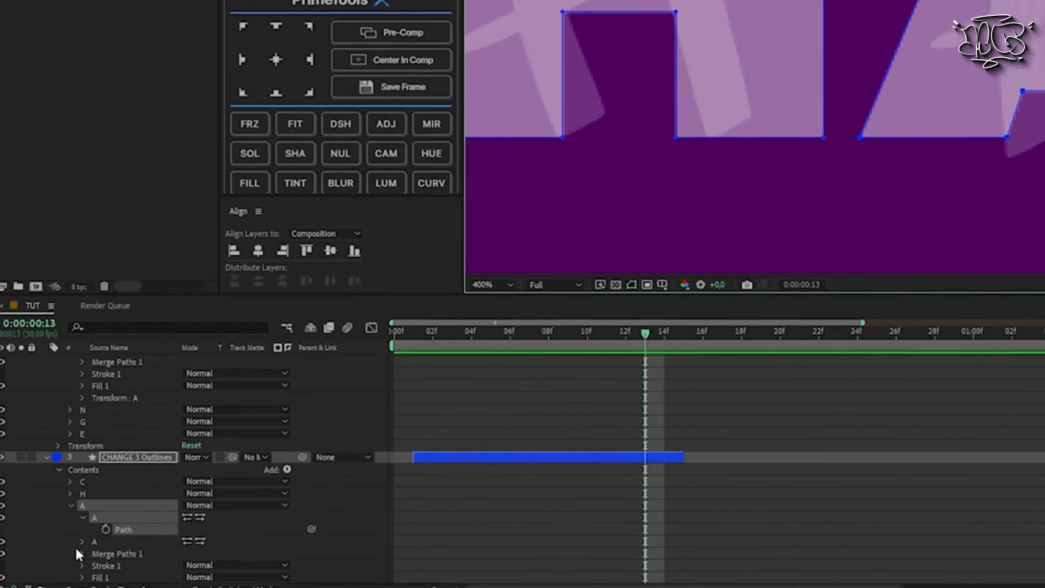
left_click(81, 567)
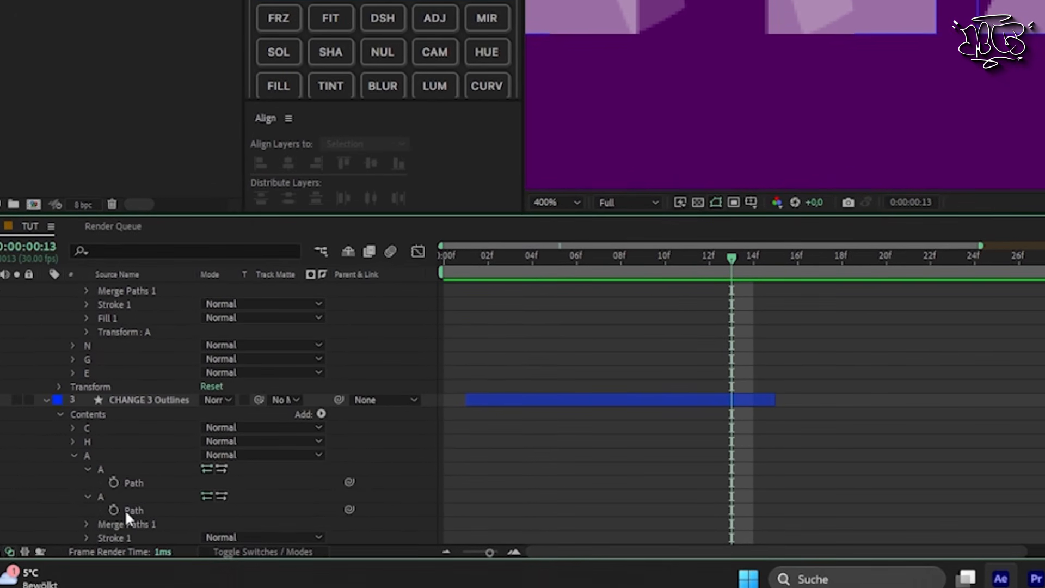
left_click(124, 524)
left_click(113, 511)
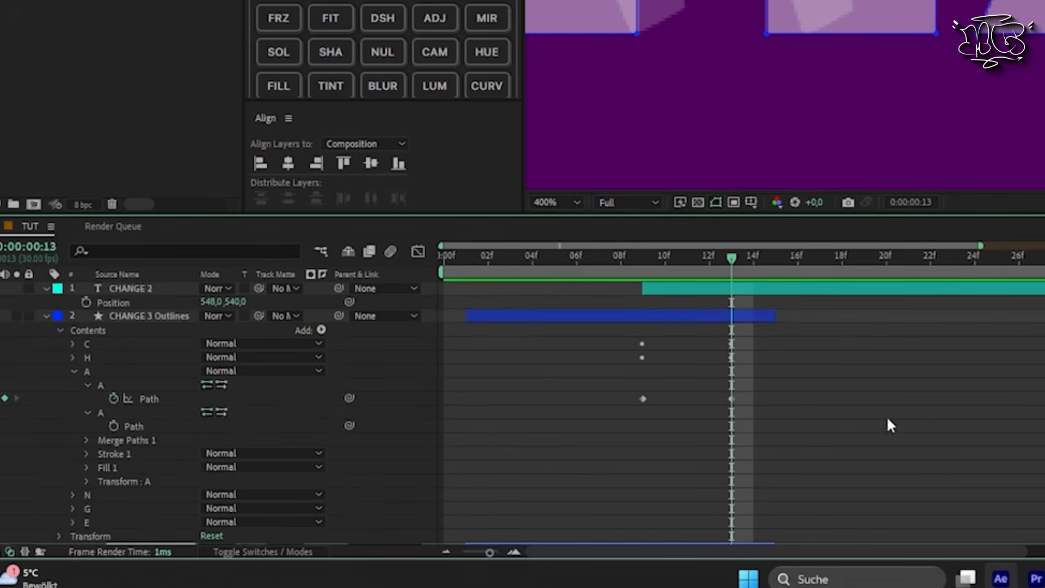
Step: Keyframe the second path of the A in the morphing outlines layer and place that keyframe at frame 13
left_click_drag(724, 258, 645, 270)
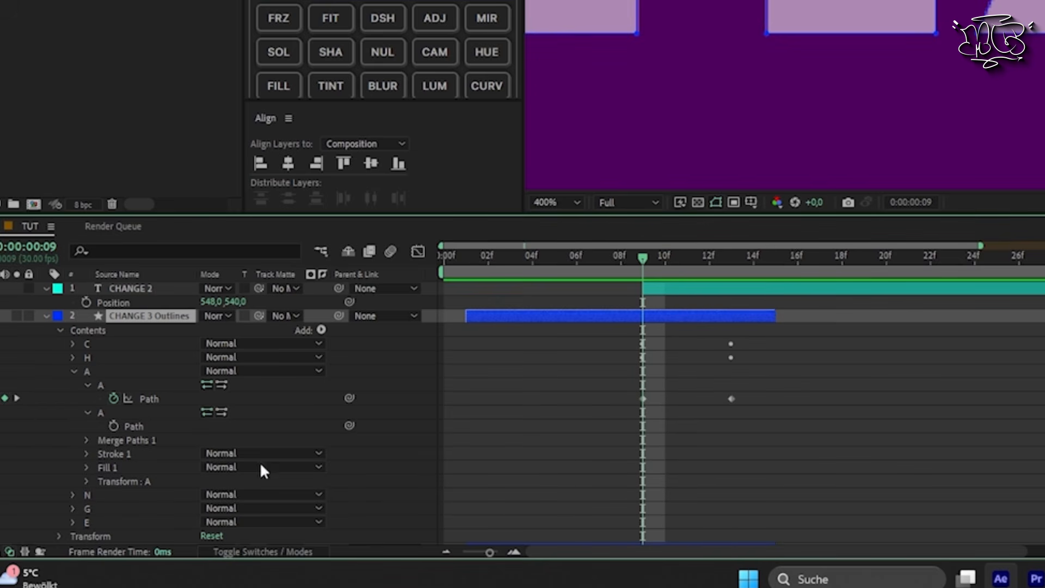
left_click(112, 426)
left_click_drag(642, 424, 730, 420)
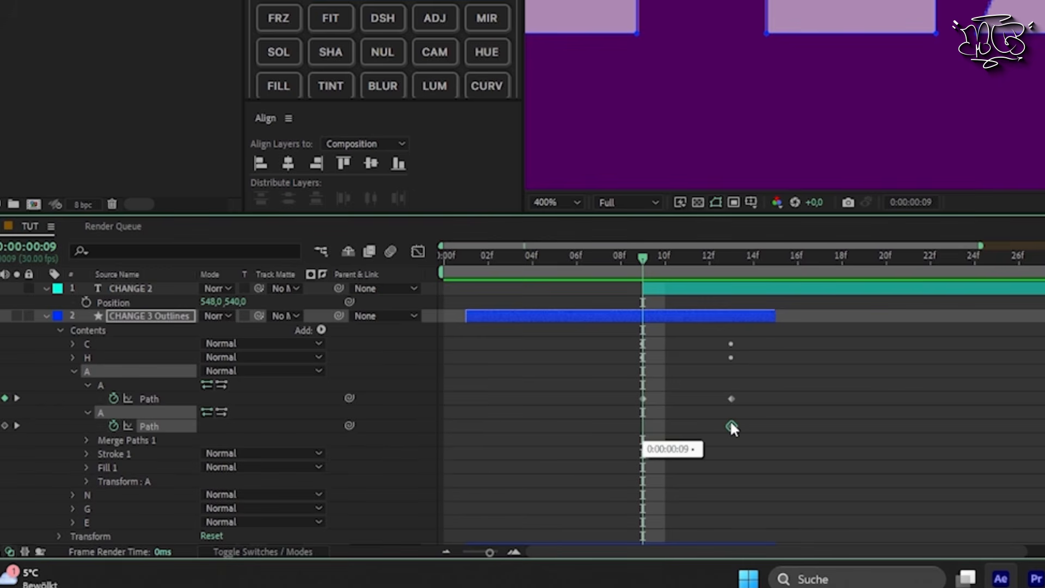
Step: Paste the A's original second path at frame 9 of the morph and remove the temporary outlines layer
left_click_drag(678, 265, 643, 279)
key("ctrl+v")
scroll(708, 371, "down", 7)
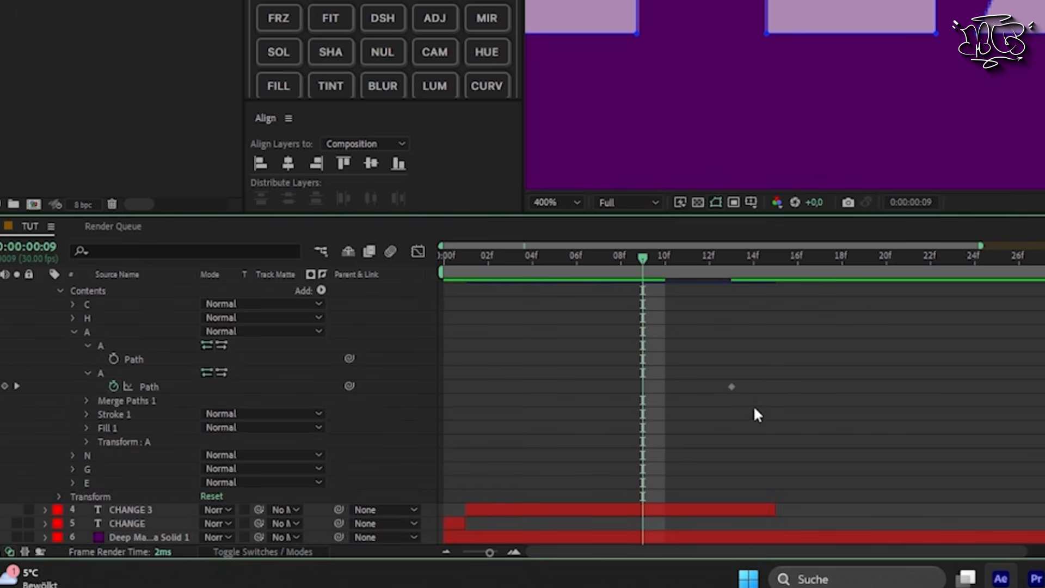
scroll(701, 407, "up", 5)
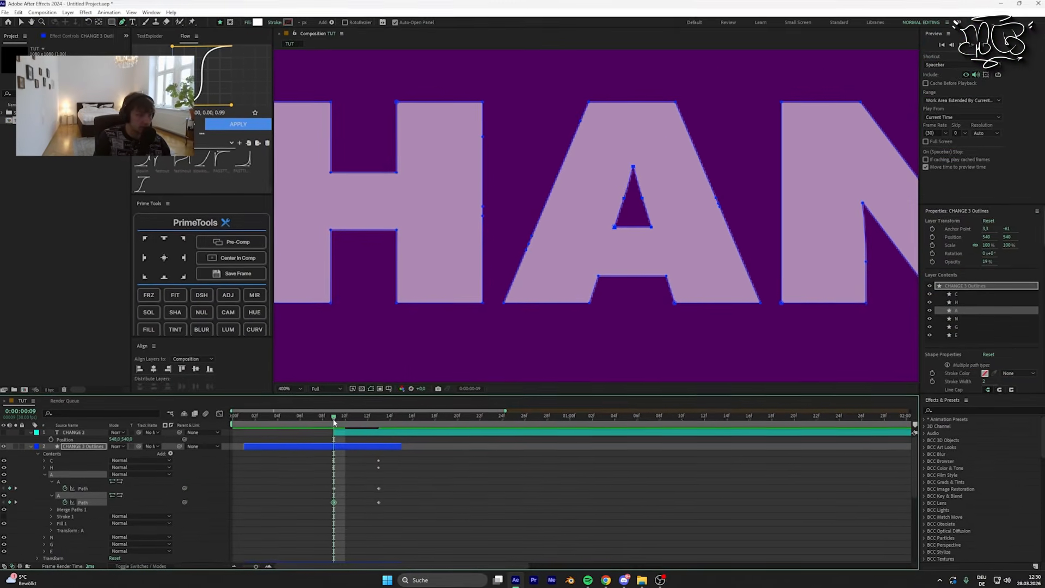
left_click_drag(362, 405, 359, 428)
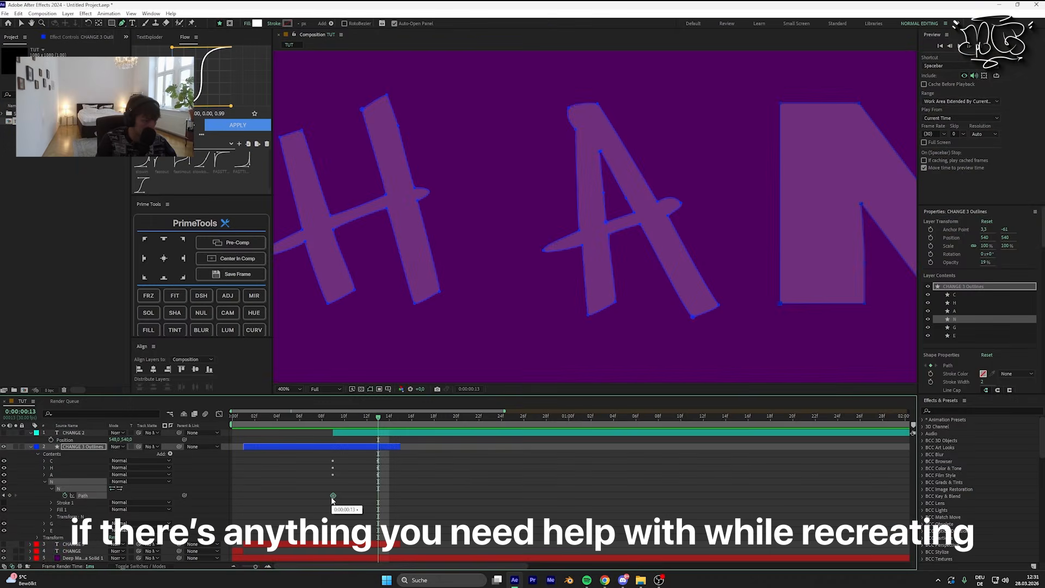
Step: Show the CHANGE 2 text layer and start fitting the N's path points to the handwritten N at frame 13
left_click(3, 433)
scroll(784, 207, "up", 1)
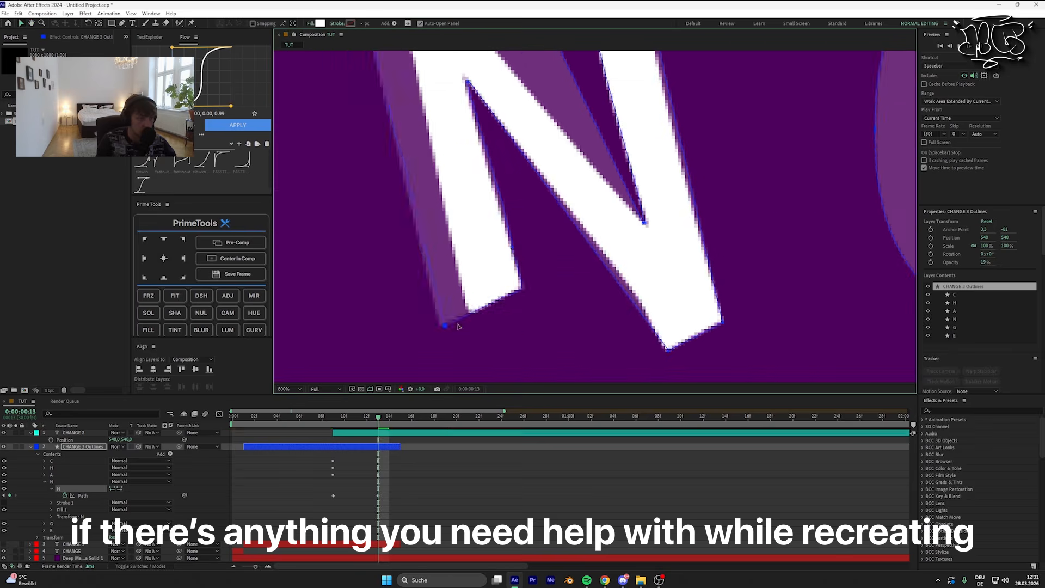
scroll(544, 294, "up", 1)
left_click_drag(561, 309, 573, 291)
scroll(573, 292, "down", 4)
scroll(555, 289, "up", 4)
left_click_drag(442, 70, 375, 259)
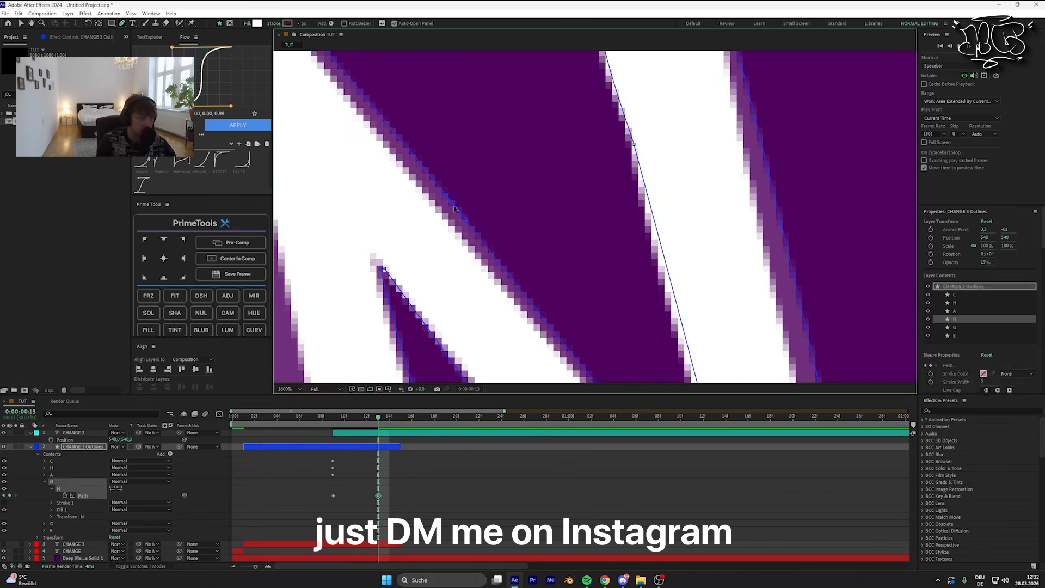
Step: Fit the N's diagonal and right stem closely to the handwritten contour at frame 13
left_click_drag(681, 349, 544, 80)
left_click_drag(611, 305, 603, 299)
left_click_drag(506, 65, 452, 71)
left_click_drag(582, 245, 562, 249)
left_click_drag(468, 179, 619, 268)
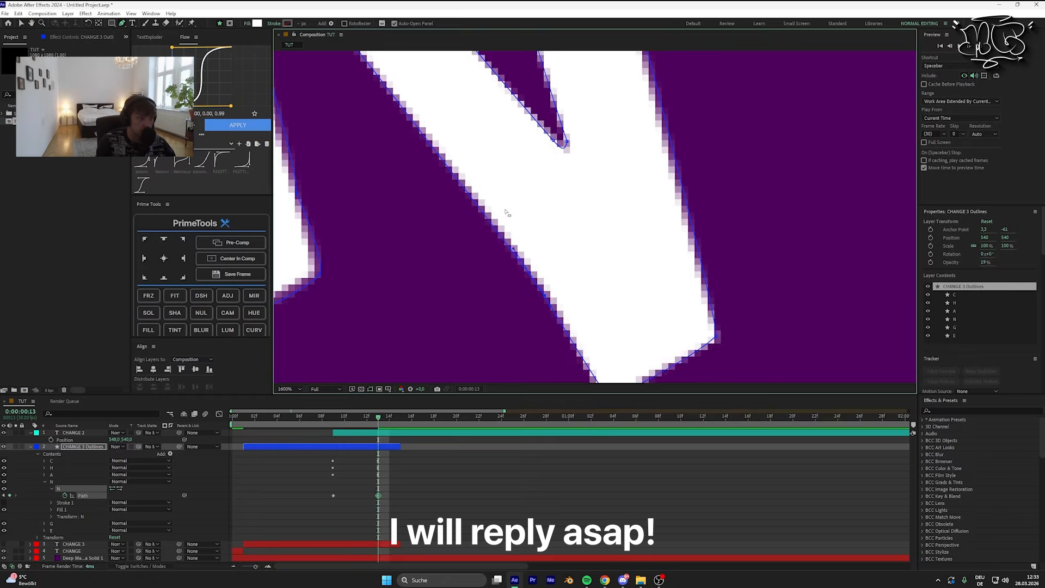
left_click_drag(436, 174, 610, 272)
left_click_drag(362, 259, 524, 282)
Step: Reveal the G's path in CHANGE 3 Outlines and keyframe it at frames 9 and 13
scroll(524, 282, "down", 2)
left_click(423, 461)
left_click_drag(789, 218, 468, 223)
left_click(44, 488)
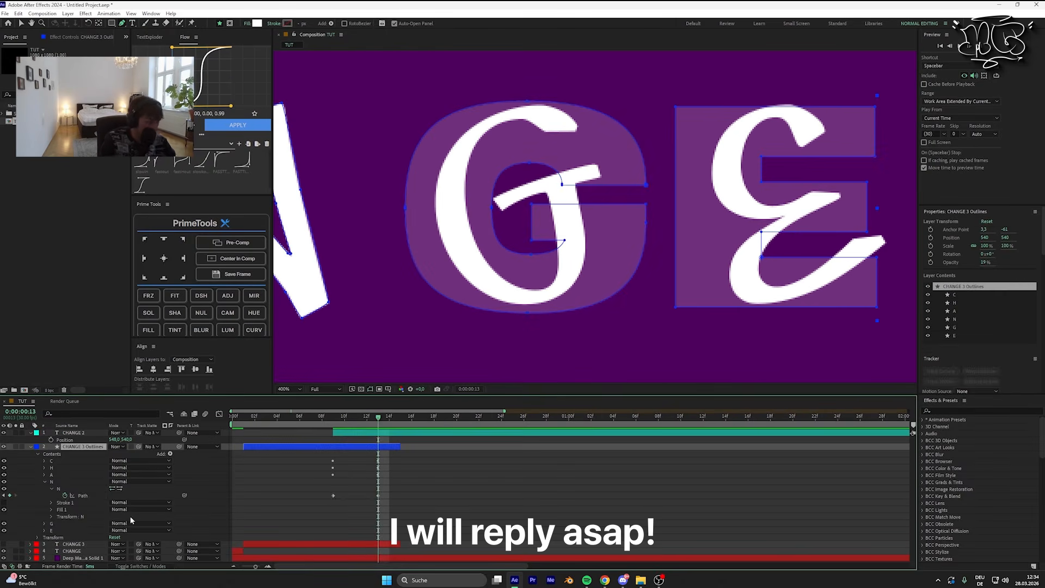
left_click(83, 503)
left_click(22, 23)
Step: Move the G's inner corner points toward the handwritten crossbar and undo the last point move
scroll(538, 81, "up", 1)
left_click_drag(751, 313, 635, 200)
left_click_drag(626, 348, 485, 190)
left_click_drag(630, 188, 497, 152)
left_click_drag(353, 110, 332, 145)
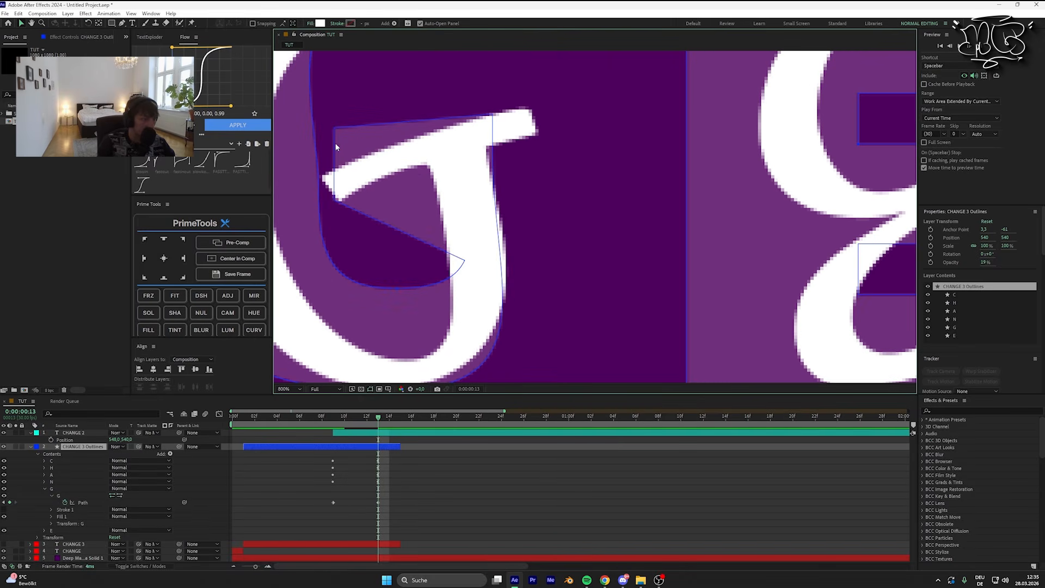
key("ctrl+z")
Step: Reshape the G's inner curve and lower bowl with its points and handles to follow the handwritten G
left_click_drag(375, 278, 492, 189)
left_click_drag(523, 66, 491, 376)
scroll(599, 218, "up", 1)
left_click_drag(561, 90, 561, 280)
left_click_drag(681, 216, 490, 216)
left_click_drag(435, 337, 816, 136)
left_click_drag(626, 354, 599, 98)
left_click_drag(613, 313, 652, 298)
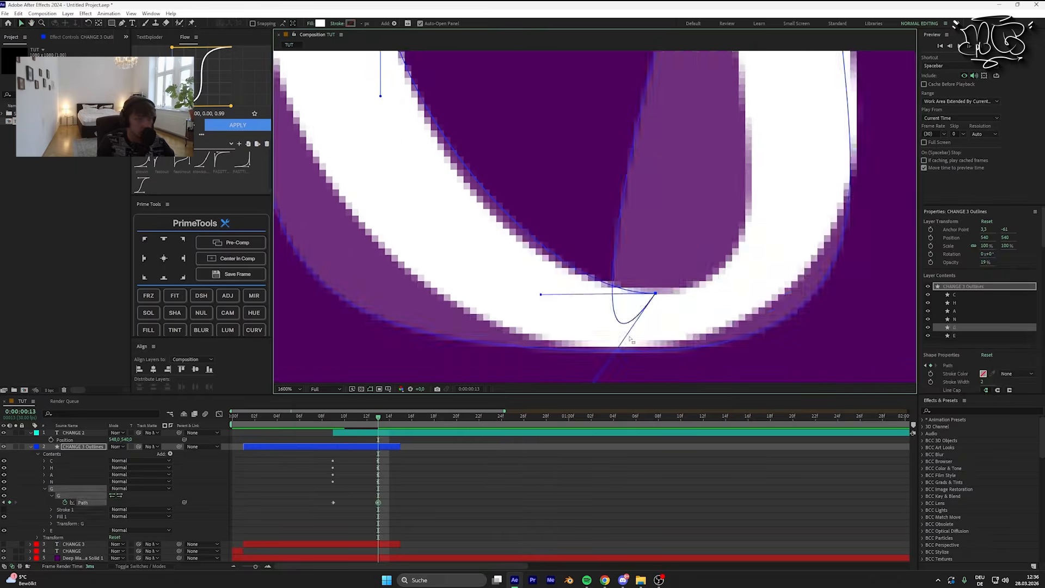
Step: Refine the G's inner bowl and crossbar points until they match the handwritten contour at frame 13
left_click_drag(610, 98, 626, 360)
left_click_drag(595, 143, 576, 224)
left_click_drag(391, 297, 382, 289)
left_click_drag(371, 244, 365, 249)
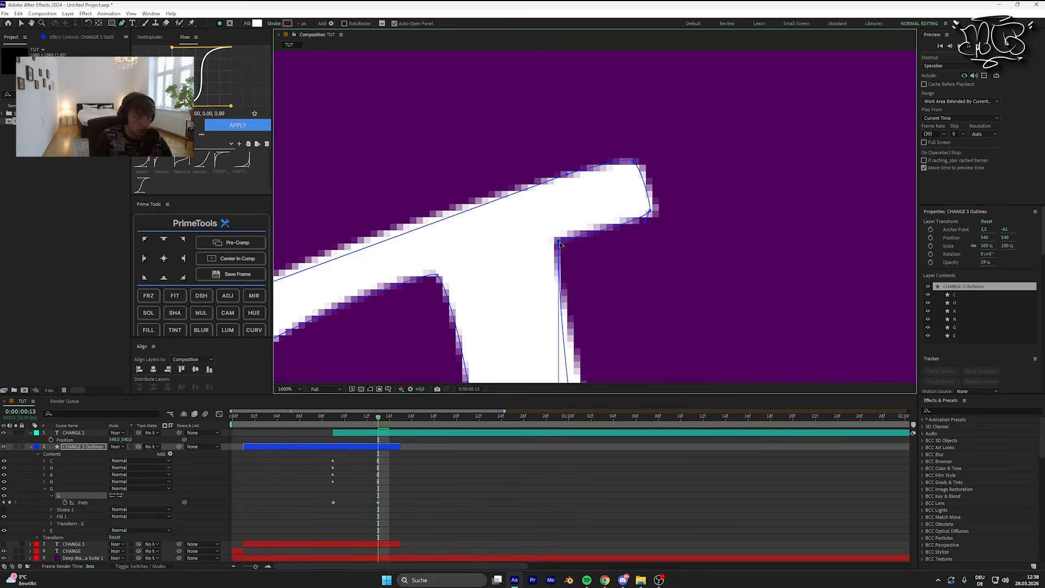
left_click_drag(447, 163, 534, 221)
left_click_drag(669, 187, 558, 189)
left_click_drag(884, 221, 725, 227)
Step: Keyframe the E's path for frames 9 and 13 and list only the animated properties of the outlines layer
scroll(726, 228, "down", 1)
scroll(599, 243, "up", 1)
left_click(64, 509)
left_click_drag(255, 567, 258, 572)
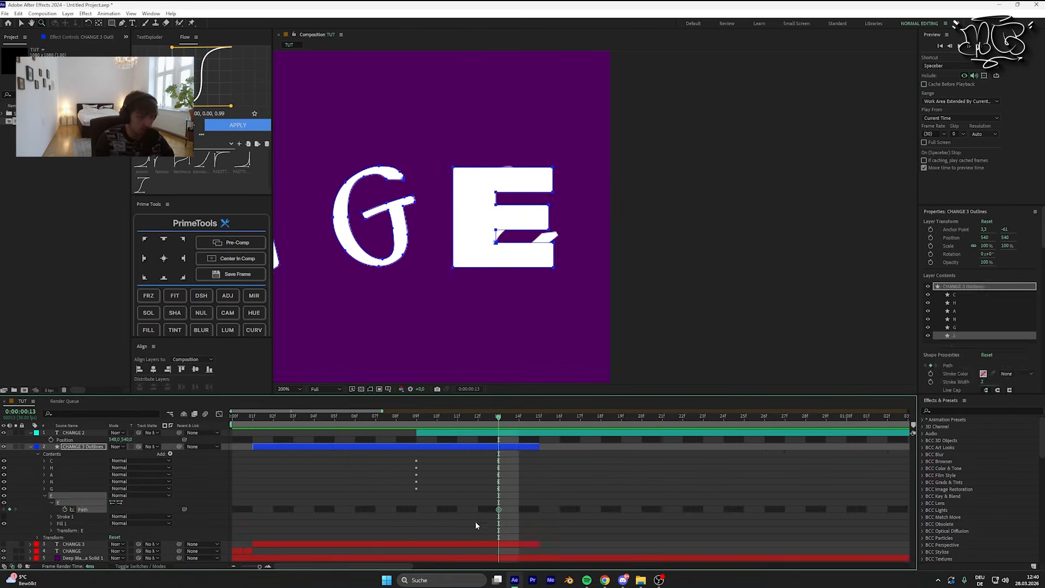
key("u")
Step: Move the corner points of the E's upper arm onto the tip of the handwritten E at frame 13
scroll(515, 222, "up", 1)
scroll(487, 191, "up", 1)
left_click_drag(680, 187, 625, 133)
left_click_drag(563, 327, 688, 170)
scroll(575, 244, "up", 1)
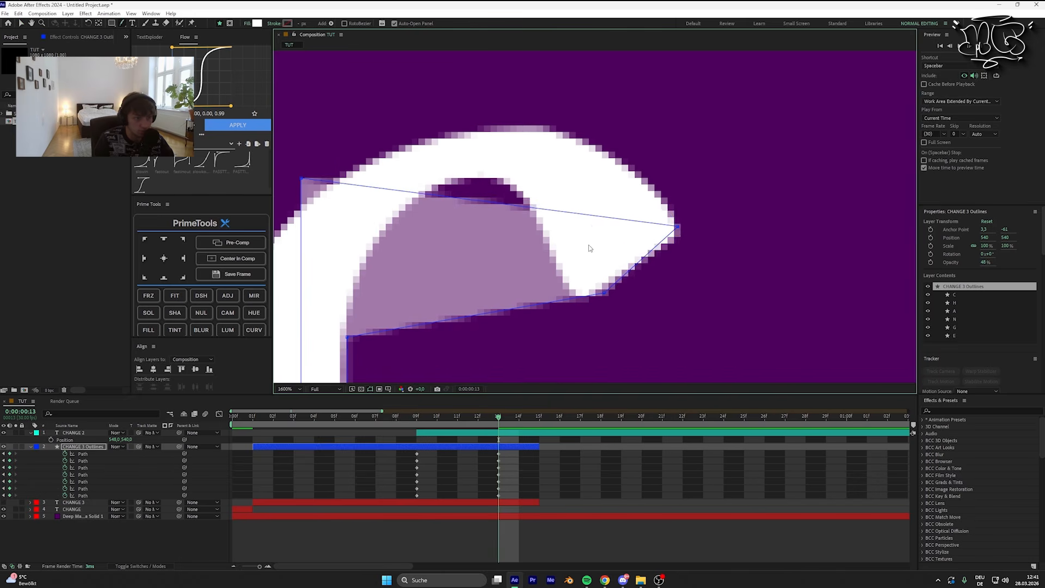
Step: Curve the E's upper arm and inner edges with point handles to follow the handwritten contour
left_click_drag(678, 226, 653, 179)
left_click_drag(604, 292, 677, 210)
left_click_drag(599, 327, 572, 305)
left_click_drag(463, 185, 507, 283)
scroll(534, 289, "down", 1)
scroll(532, 252, "up", 1)
left_click_drag(449, 193, 441, 242)
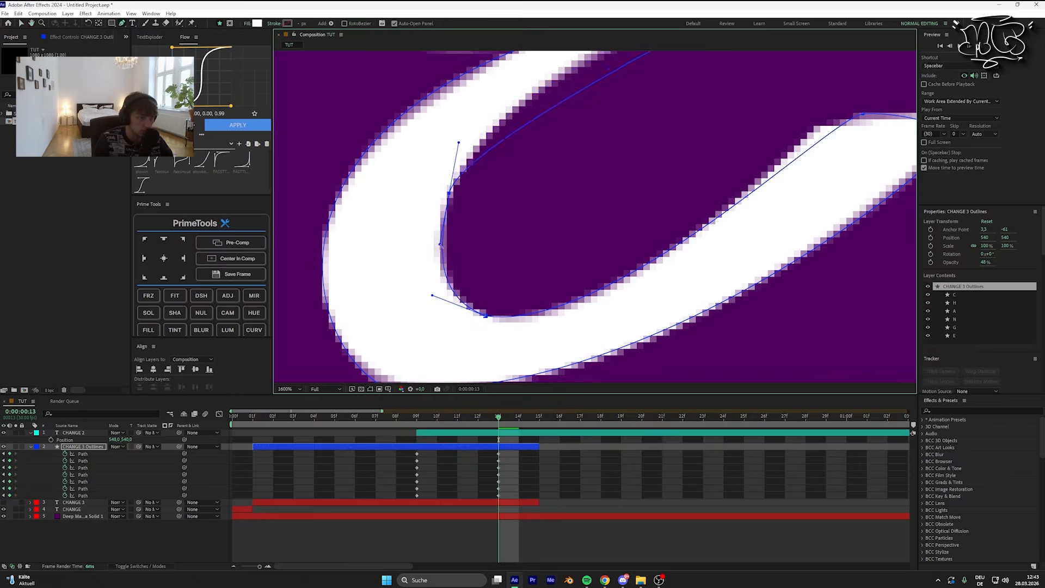
Step: Fit the remaining curves and lower arm of the E to the handwritten contour at frame 13
left_click_drag(572, 82, 583, 370)
left_click_drag(518, 322, 550, 322)
left_click_drag(572, 126, 654, 327)
left_click_drag(594, 231, 548, 233)
scroll(646, 266, "down", 1)
scroll(647, 265, "down", 1)
Step: Hide the CHANGE 2 text layer so that only the morphed outlines of the whole word are shown
left_click(50, 452)
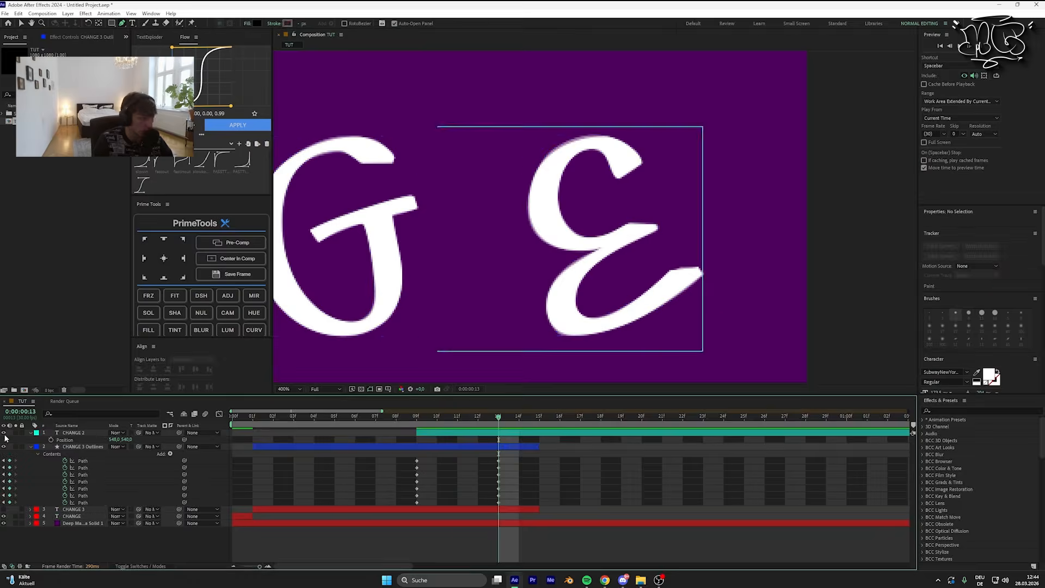
left_click(83, 502)
scroll(593, 305, "up", 2)
left_click_drag(637, 217, 686, 196)
scroll(539, 243, "down", 5)
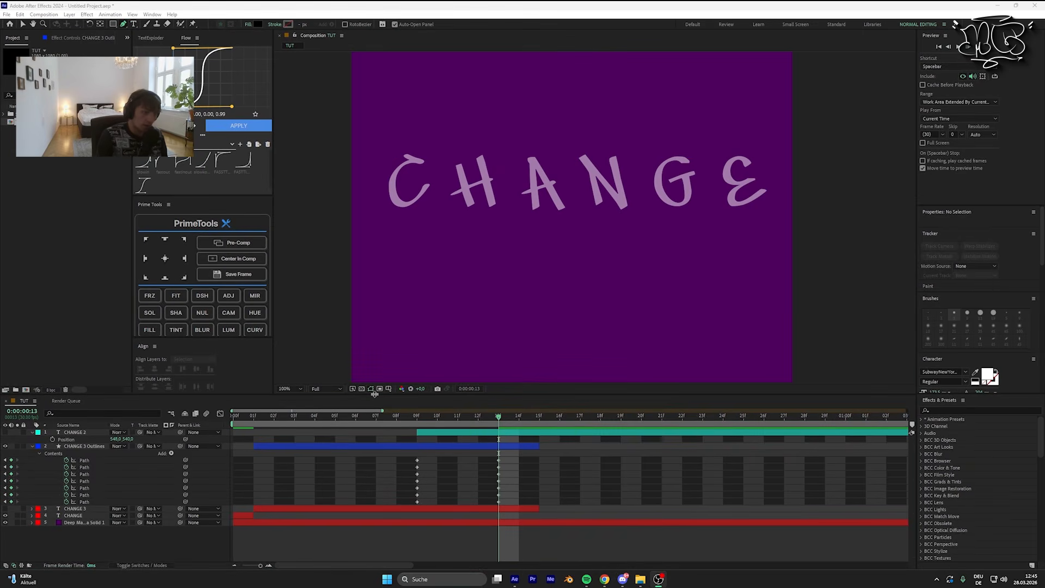
Step: Scrub the morph between frames 9 and 13, and hide the CHANGE text and the background solid
left_click_drag(497, 422, 425, 431)
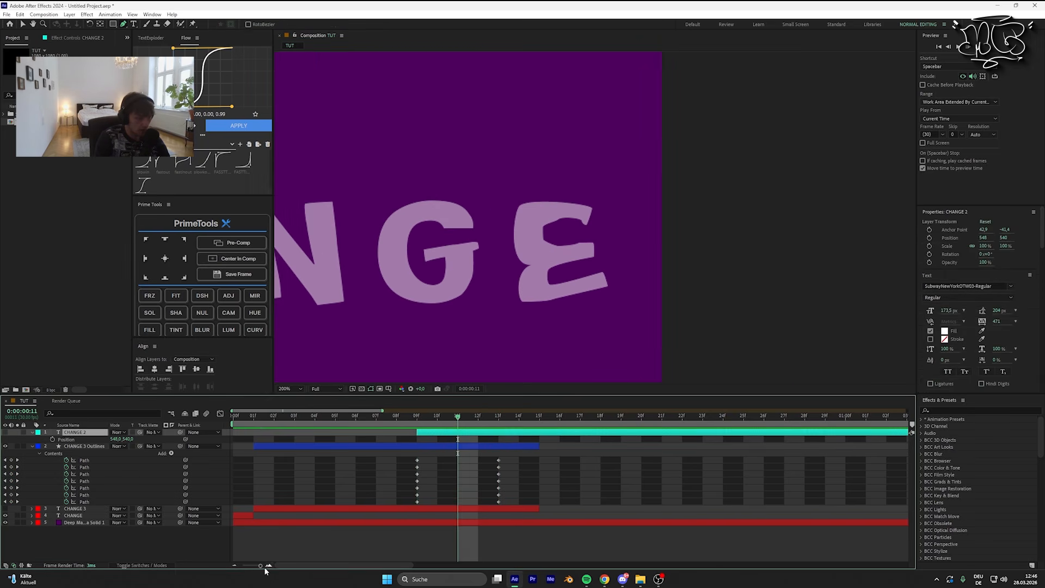
left_click_drag(261, 566, 252, 566)
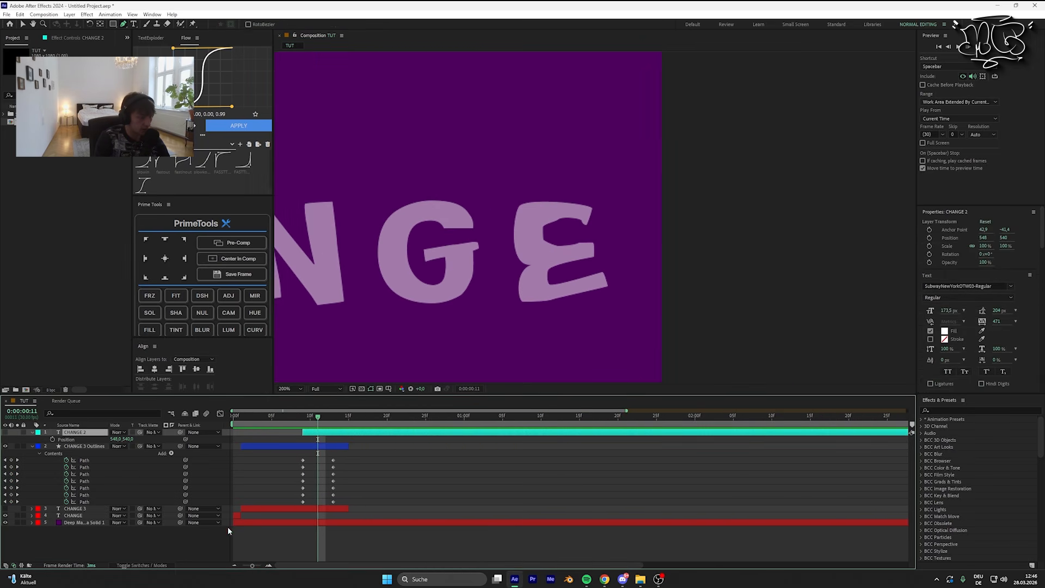
left_click_drag(491, 246, 637, 233)
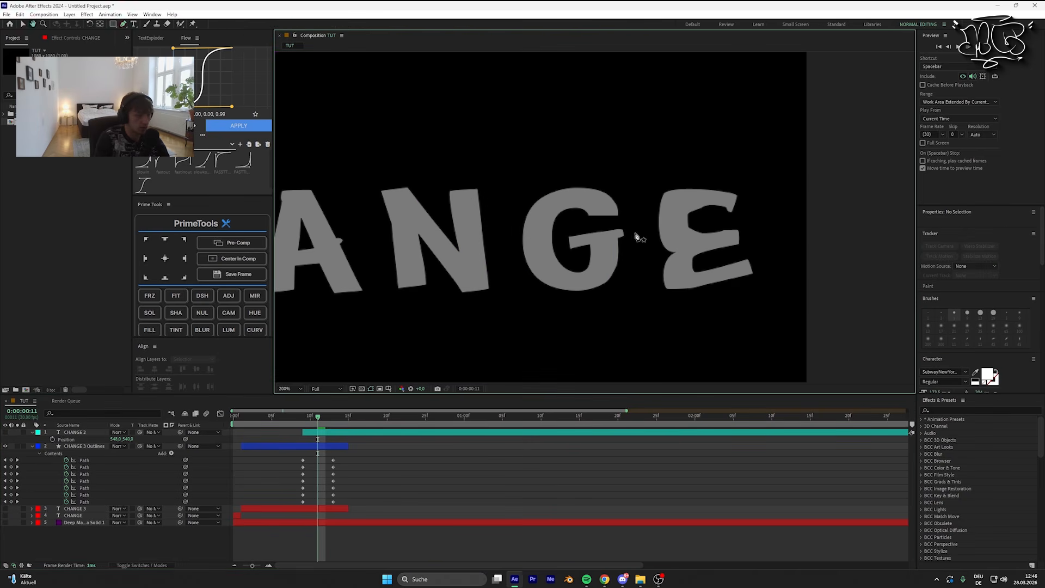
Step: Place CHANGE 3 Outlines at the top of the layer stack, extend it to frame 23 and preview the morph
left_click(299, 447)
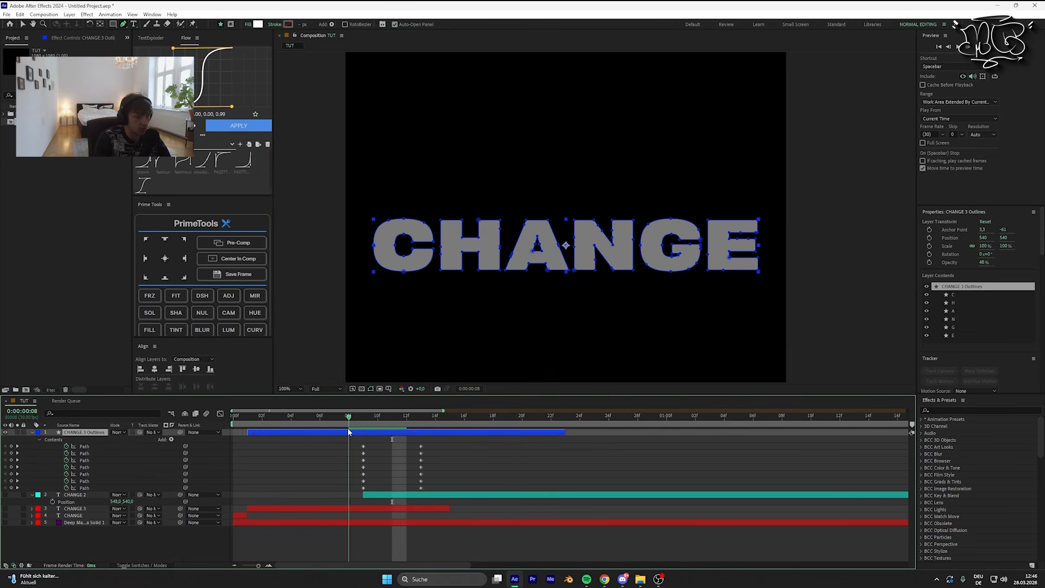
key("space")
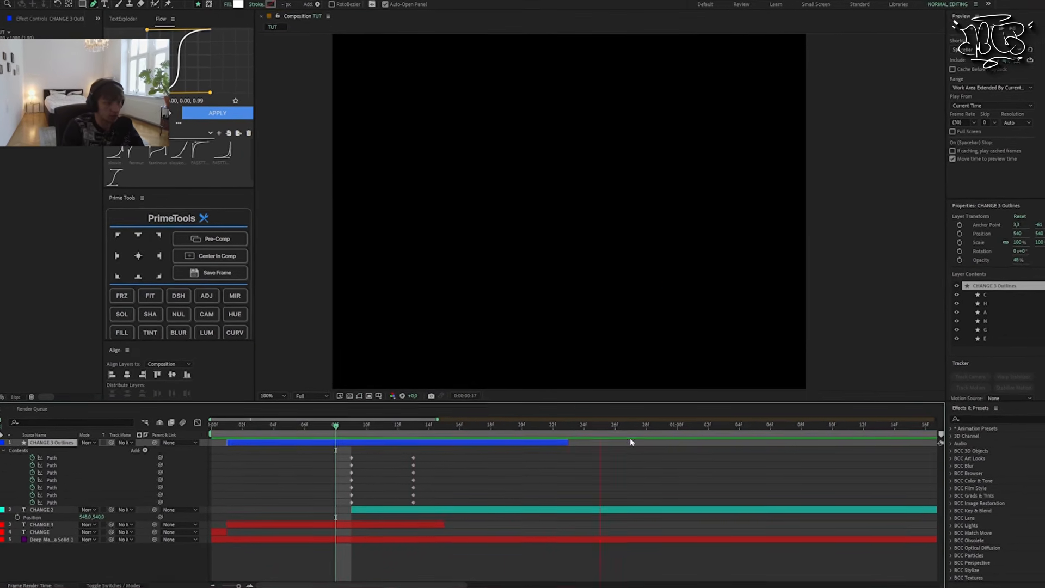
key("space")
Step: Extend the outlines layer to about 1:06, move the ending path keyframes to frame 28 and preview the slower morph
left_click_drag(413, 439, 496, 466)
key("space")
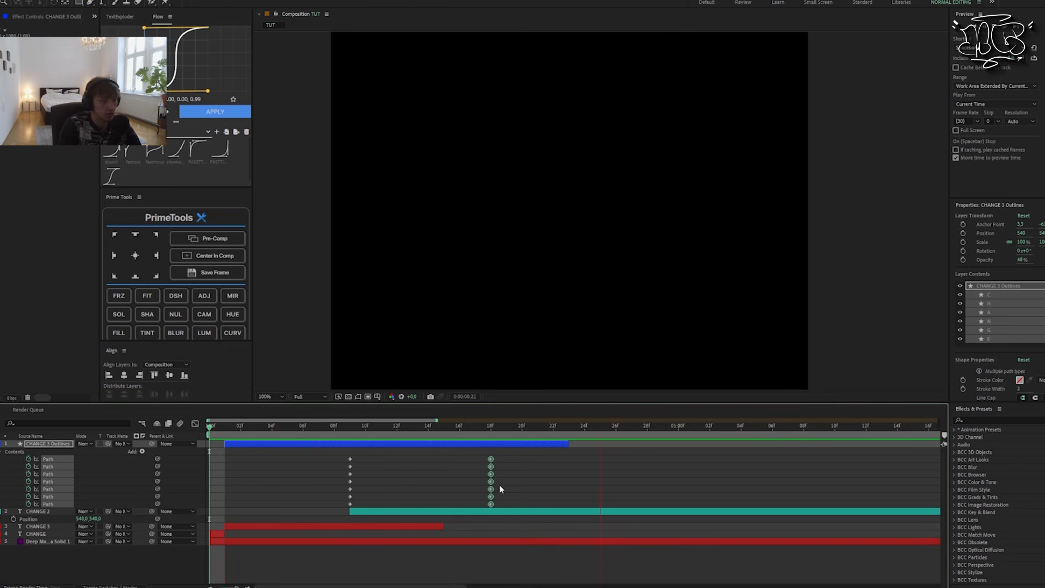
left_click_drag(572, 445, 776, 445)
left_click_drag(518, 456, 452, 502)
left_click_drag(491, 464, 647, 464)
key("space")
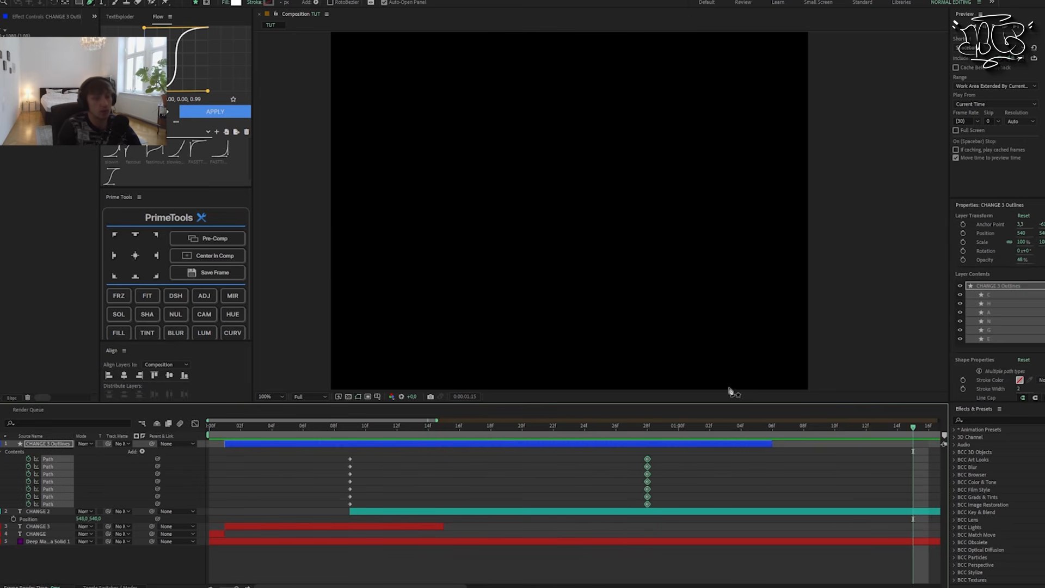
Step: Apply Easy Ease to all path keyframes of CHANGE 3 Outlines and show their speed curve in the Graph Editor
left_click_drag(311, 451, 711, 503)
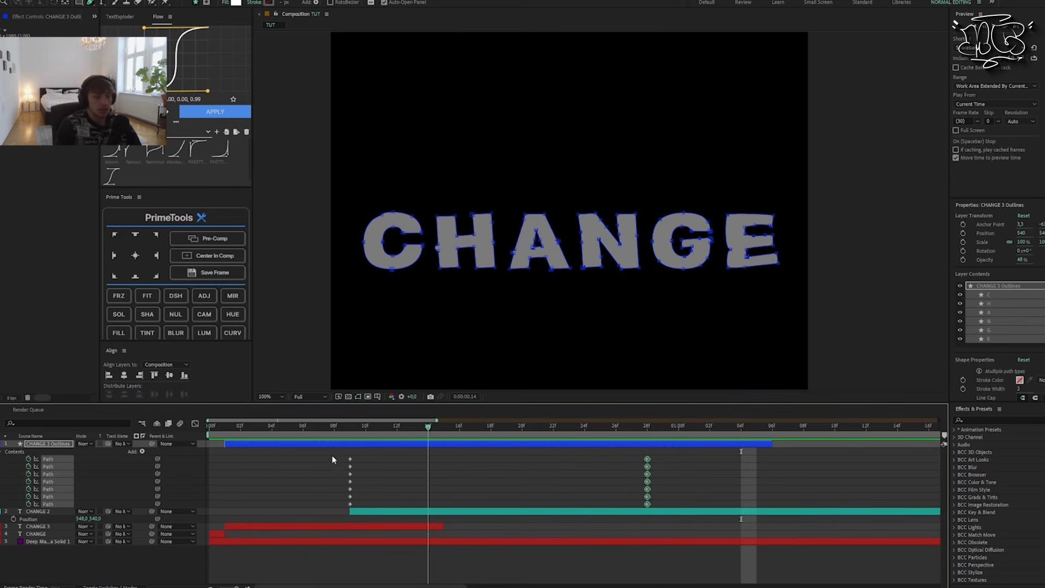
left_click_drag(800, 500, 800, 501)
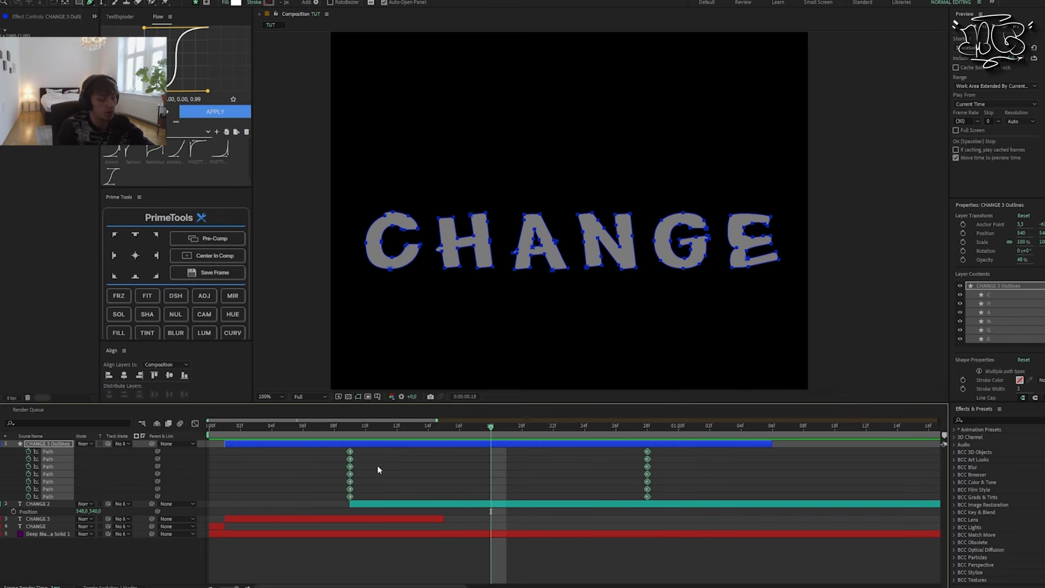
key("F9")
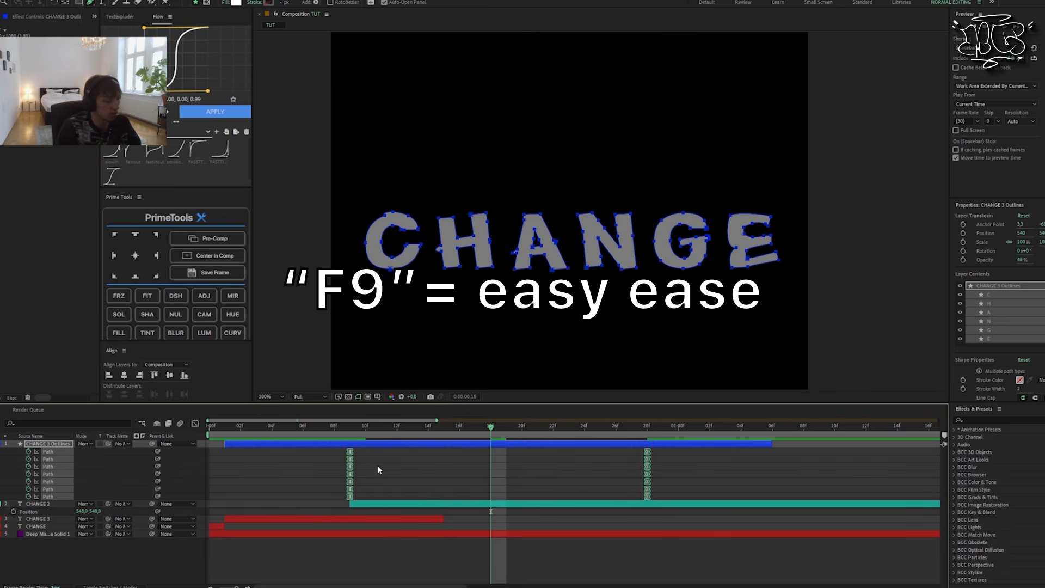
right_click(350, 459)
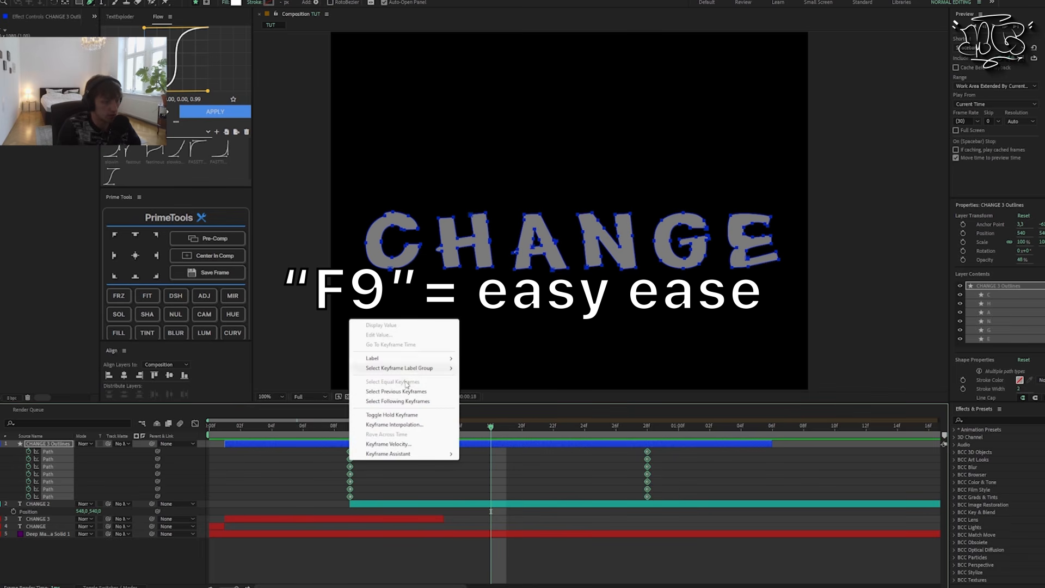
mouse_move(401, 454)
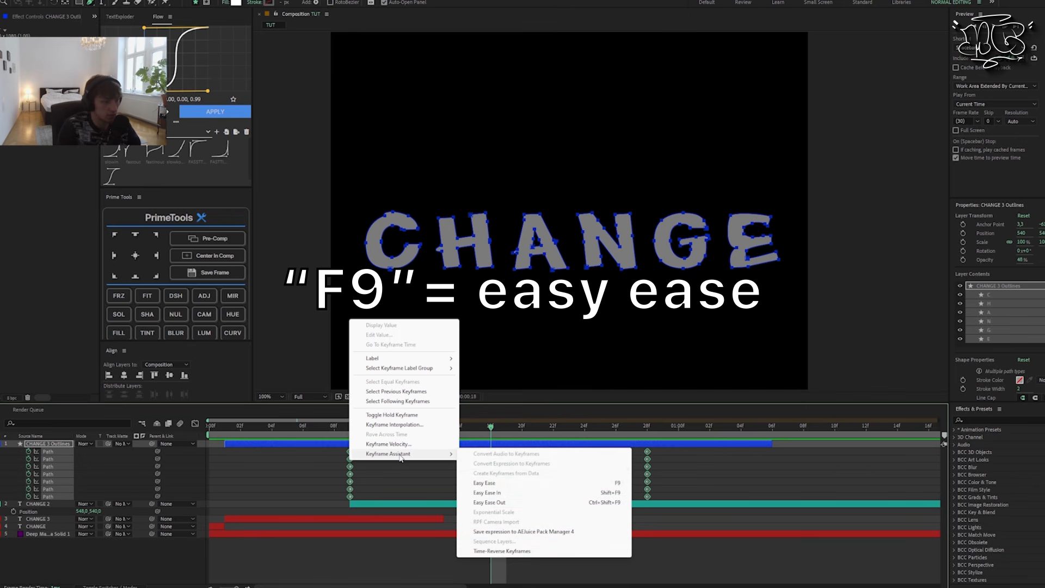
left_click(509, 483)
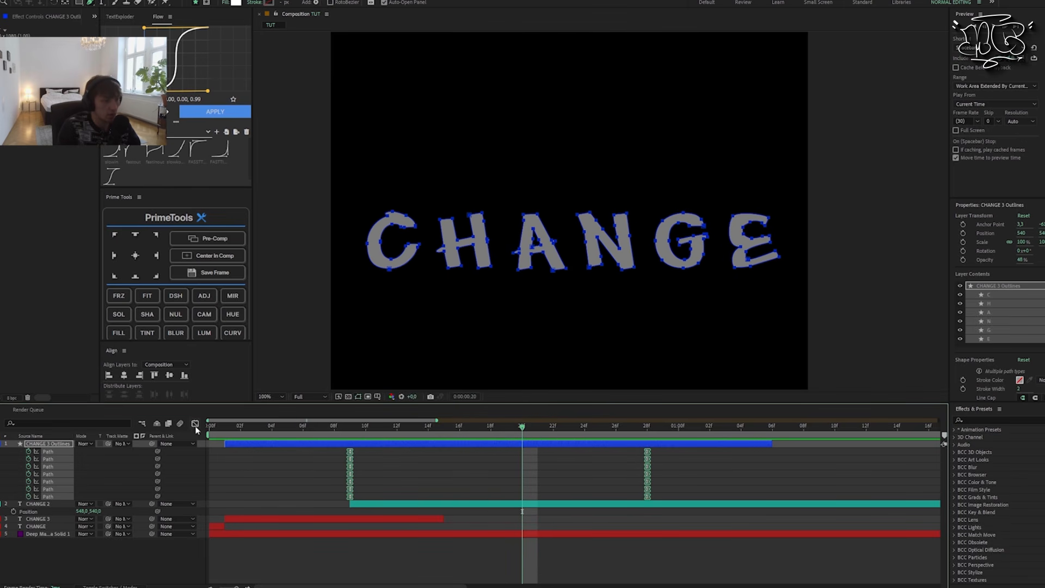
left_click(194, 424)
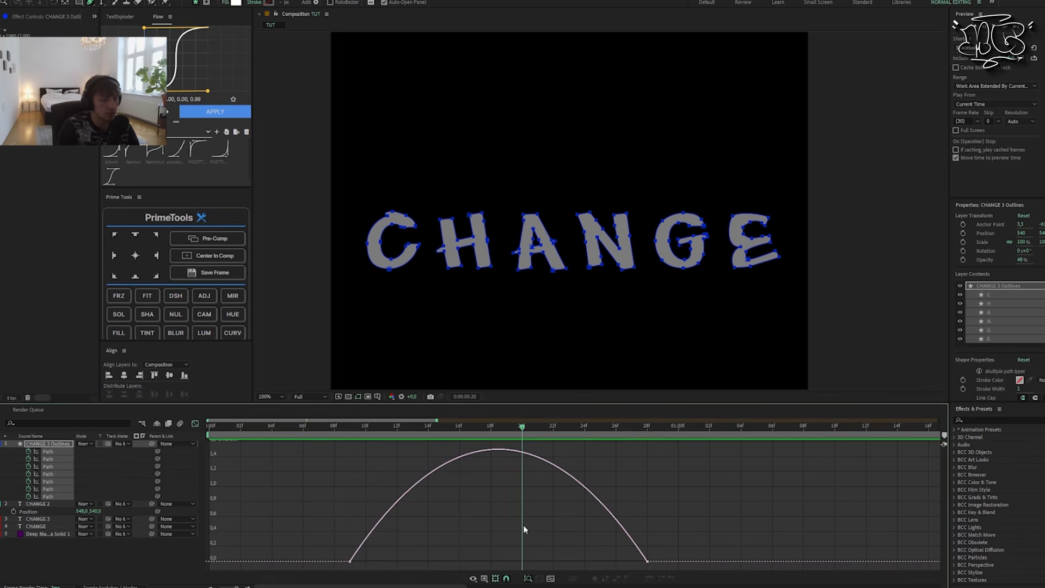
Step: Pull the speed handles of all starting and ending path keyframes to 100% influence so the curve peaks sharply midway
right_click(478, 509)
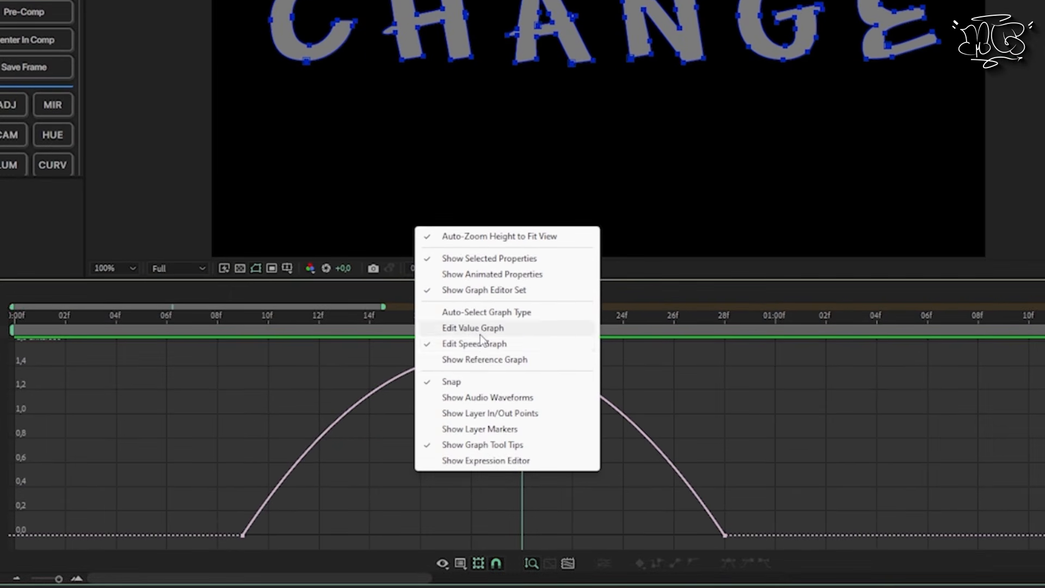
left_click(775, 477)
left_click_drag(774, 475, 683, 544)
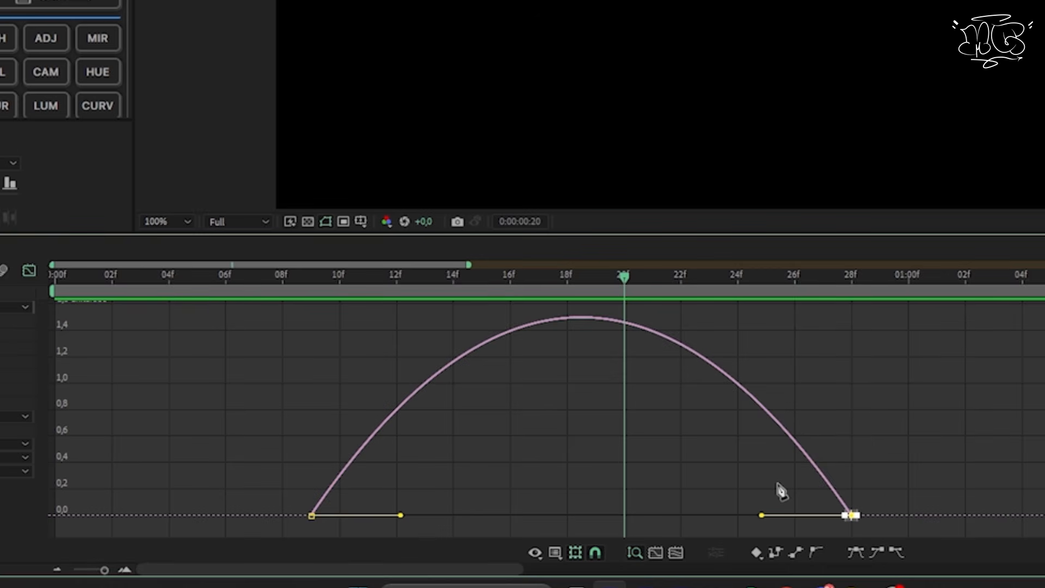
left_click_drag(764, 515, 614, 515)
left_click_drag(263, 458, 604, 519)
left_click_drag(901, 477, 834, 536)
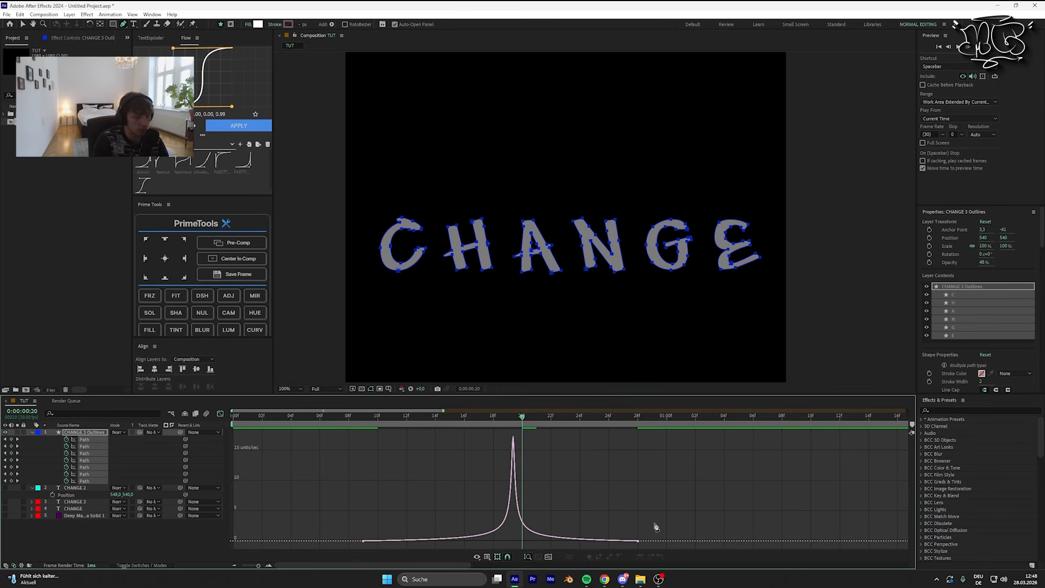
left_click_drag(517, 539, 498, 542)
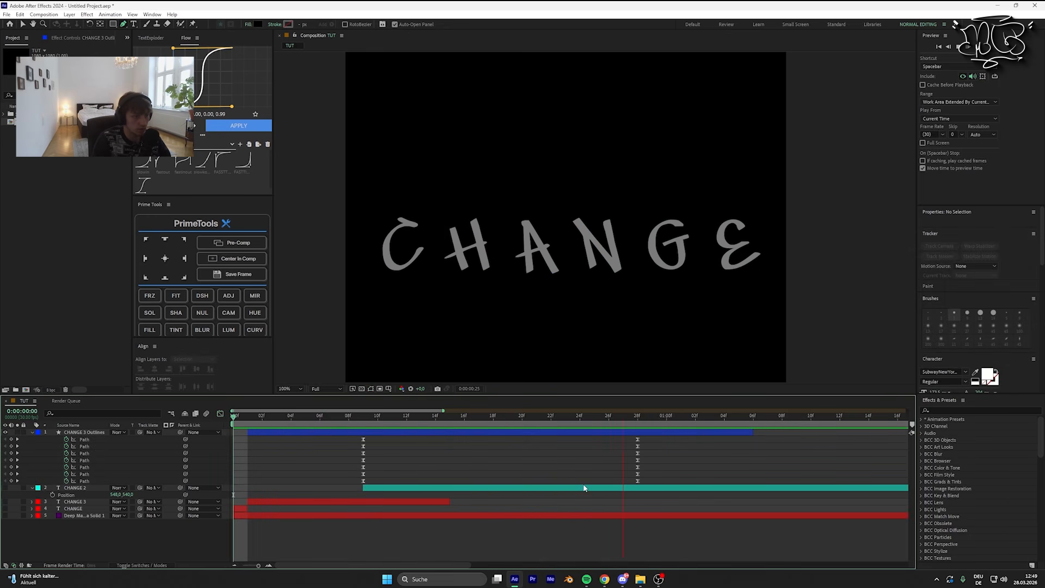
Step: Preview the eased CHANGE morph repeatedly and examine the handwritten letters up close
key("space")
left_click_drag(708, 418, 291, 440)
key("space")
key("space")
left_click_drag(681, 418, 291, 438)
key("space")
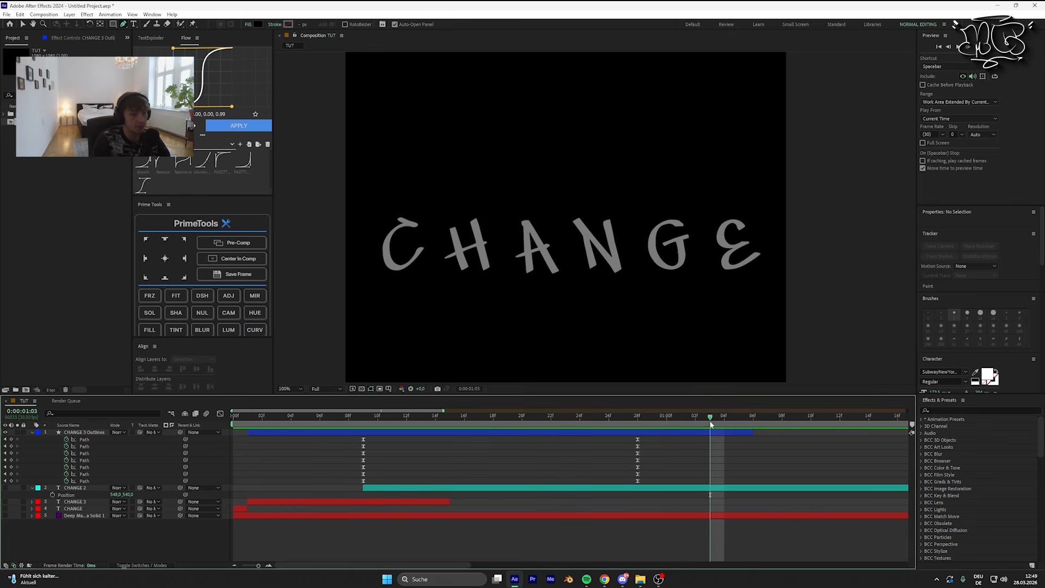
scroll(708, 269, "up", 5)
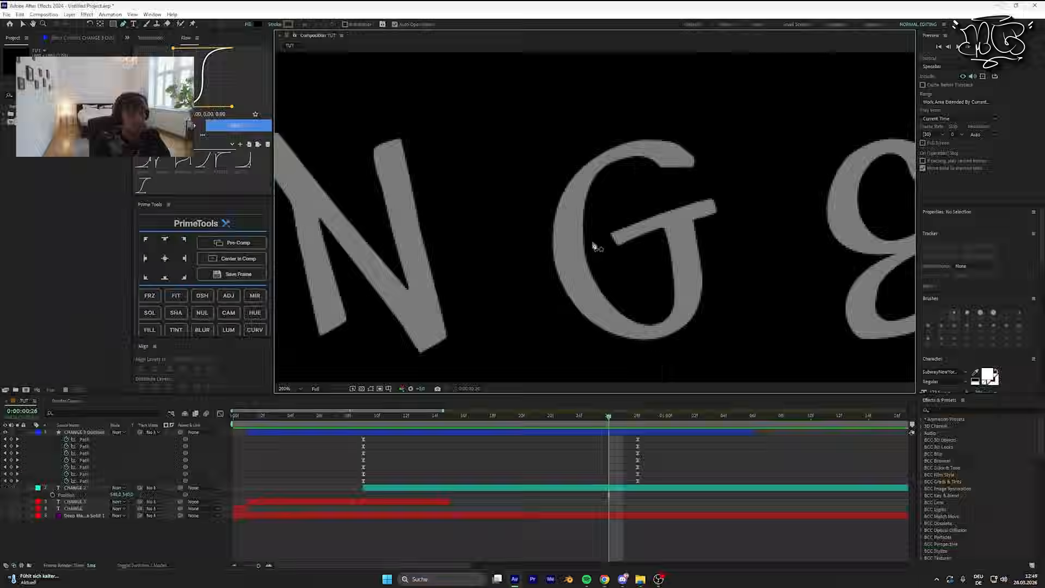
scroll(595, 240, "down", 5)
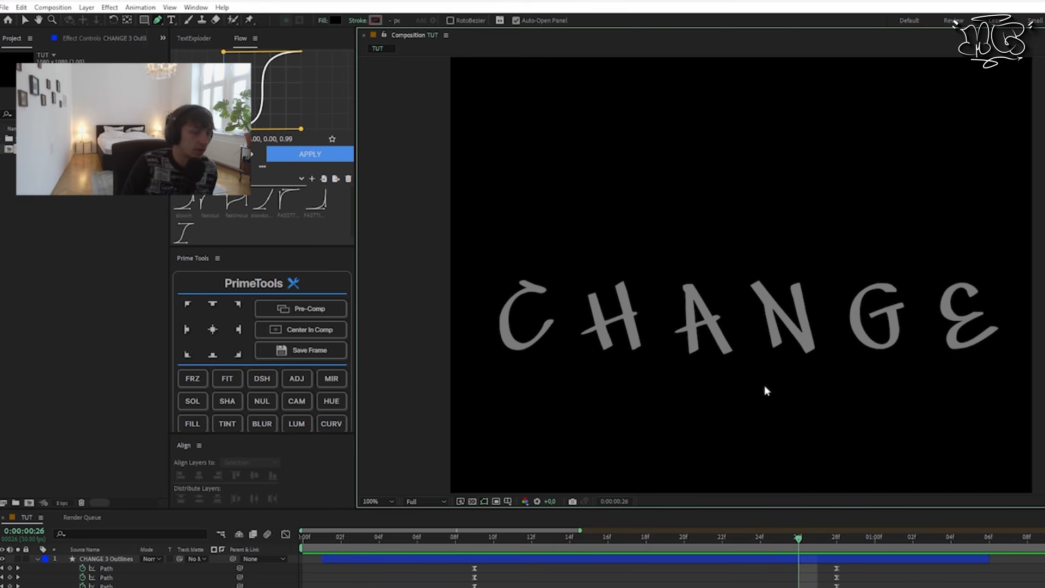
Step: Scrub back from frame 17 and replay the bold-to-handwritten transition to judge its timing
left_click(627, 539)
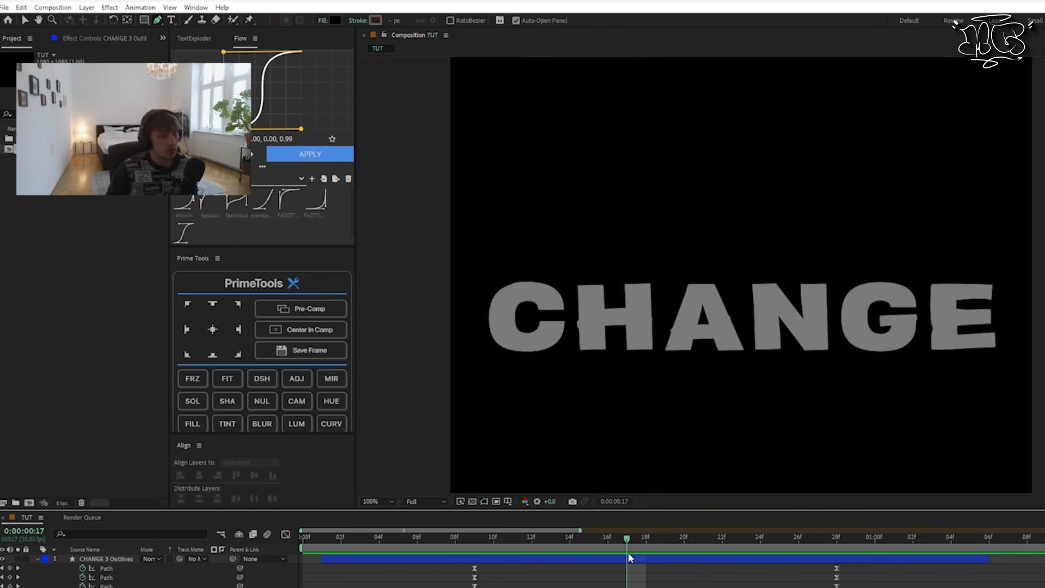
left_click_drag(646, 539, 417, 550)
key("space")
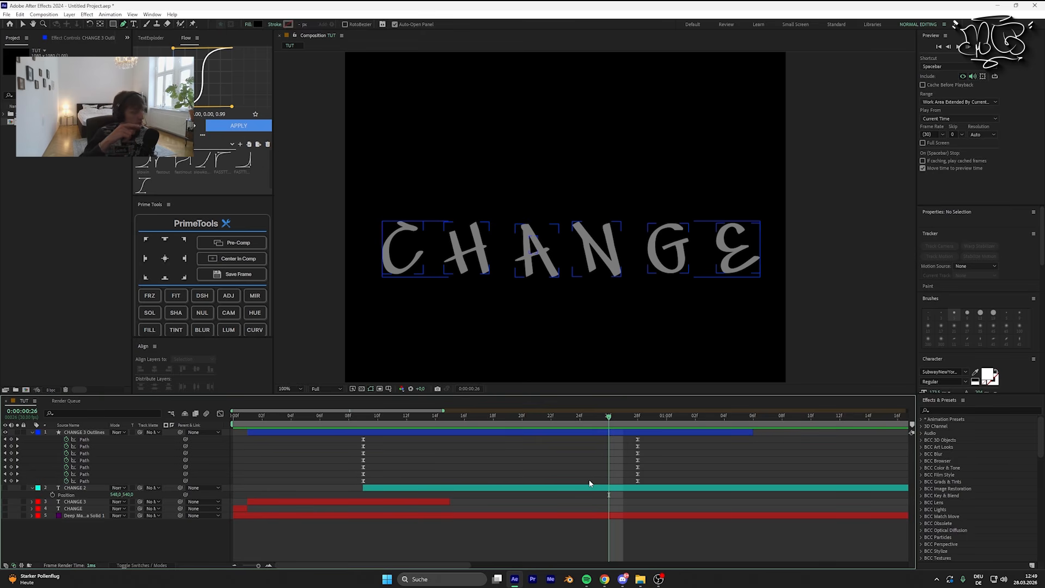
left_click_drag(580, 417, 336, 424)
key("space")
left_click_drag(580, 417, 336, 422)
key("space")
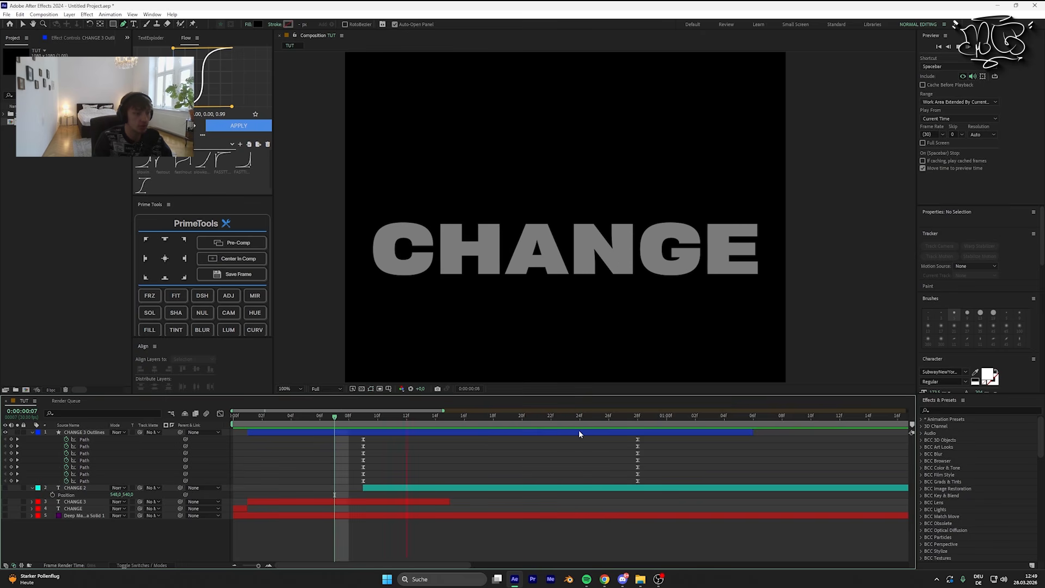
key("space")
Step: Shift the first path's keyframe pair 3 frames earlier, to frames 6 and 25, and the third path's pair to frames 12 and 1:01
left_click(262, 566)
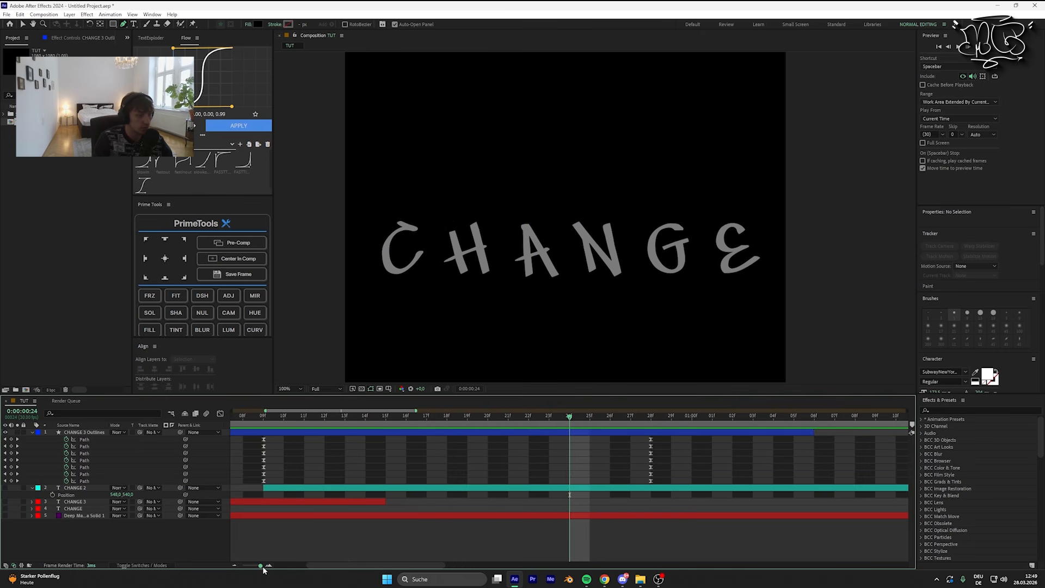
left_click_drag(256, 437, 671, 442)
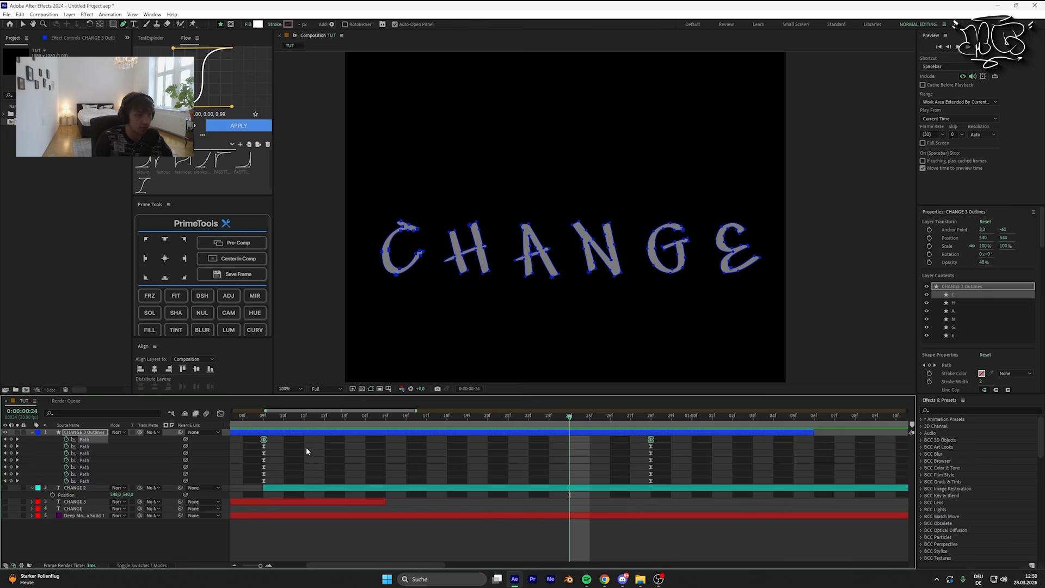
left_click_drag(322, 567, 306, 566)
key("minus")
mouse_move(317, 439)
left_mouse_down()
mouse_move(305, 439)
mouse_move(326, 455)
left_mouse_up()
left_click_drag(495, 457, 527, 455)
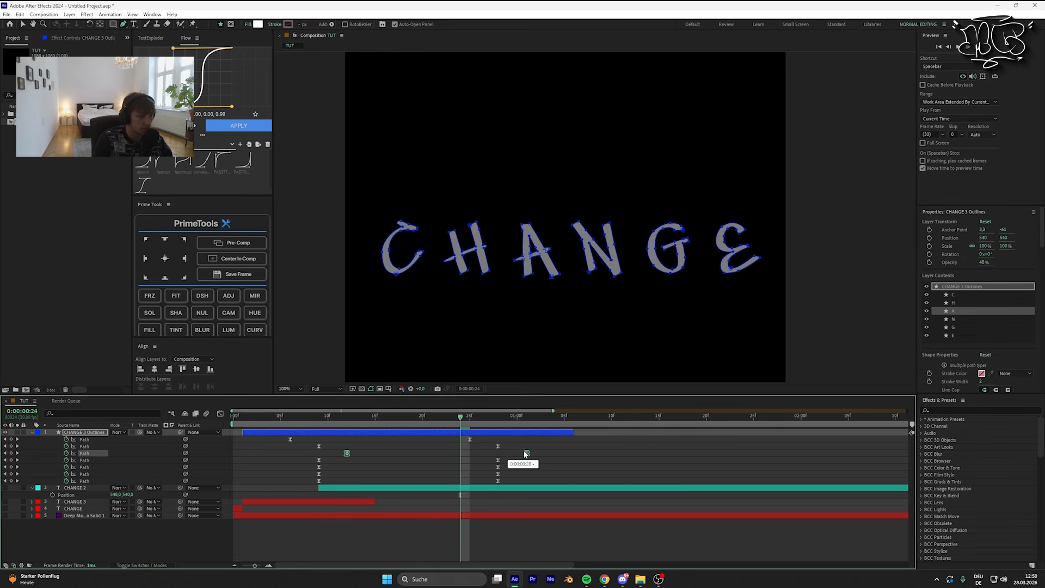
Step: Stagger the remaining four paths' keyframe pairs progressively later, starting at frames 15, 18, 22 and 26
left_click_drag(308, 456, 510, 461)
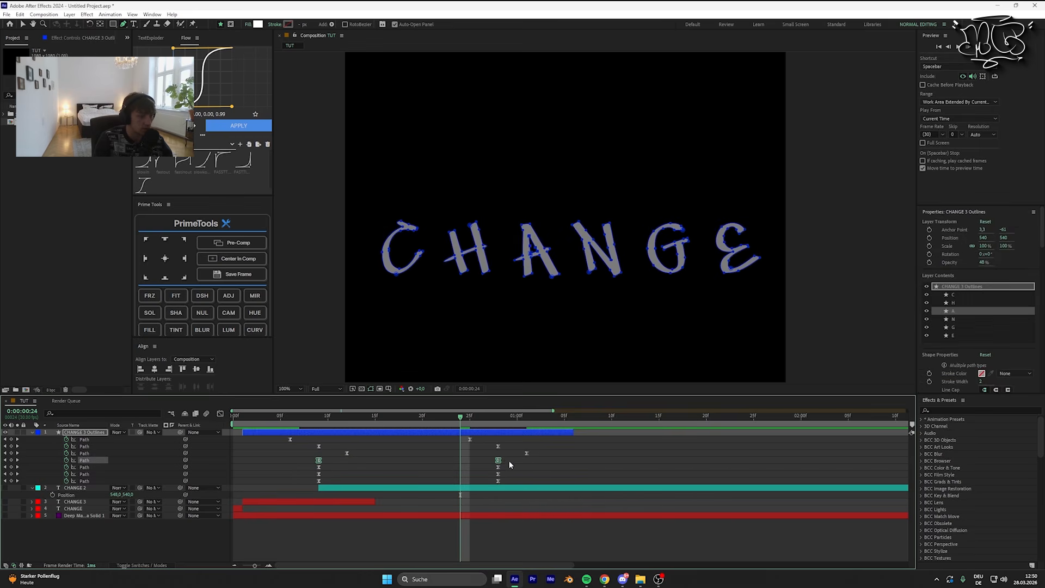
left_click_drag(500, 453, 571, 457)
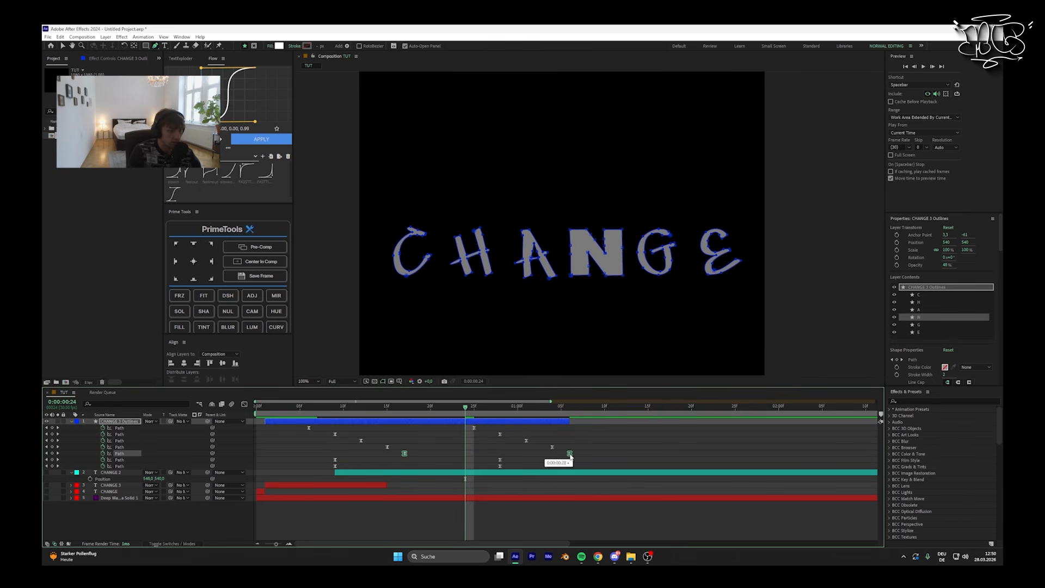
mouse_move(330, 461)
left_mouse_down()
mouse_move(613, 460)
mouse_move(377, 471)
mouse_move(649, 472)
left_mouse_up()
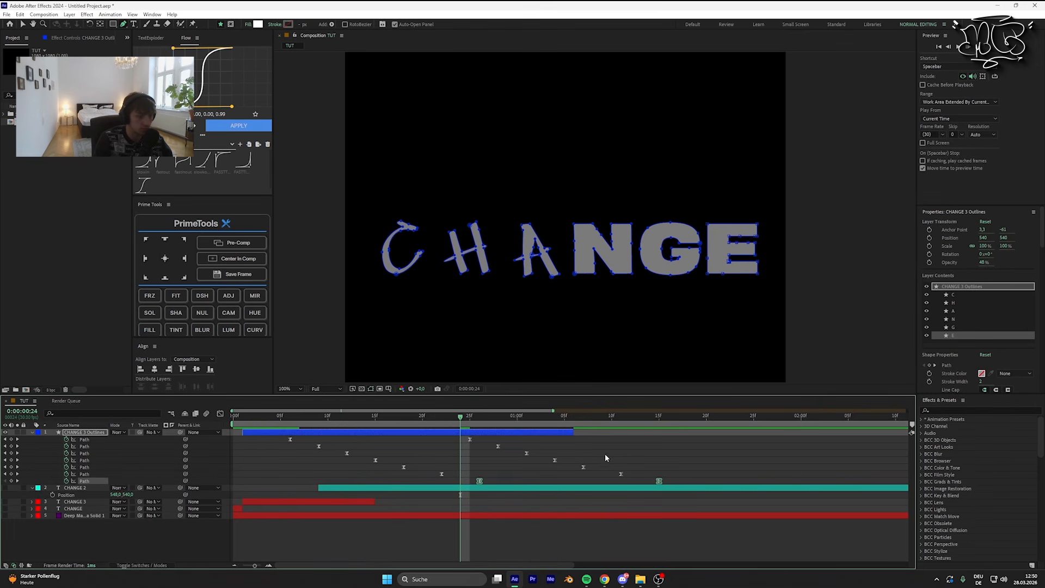
Step: Extend CHANGE 3 Outlines to about 1:23 and preview the letters morphing one after another
left_click_drag(576, 435, 734, 437)
left_click_drag(447, 421, 145, 422)
key("space")
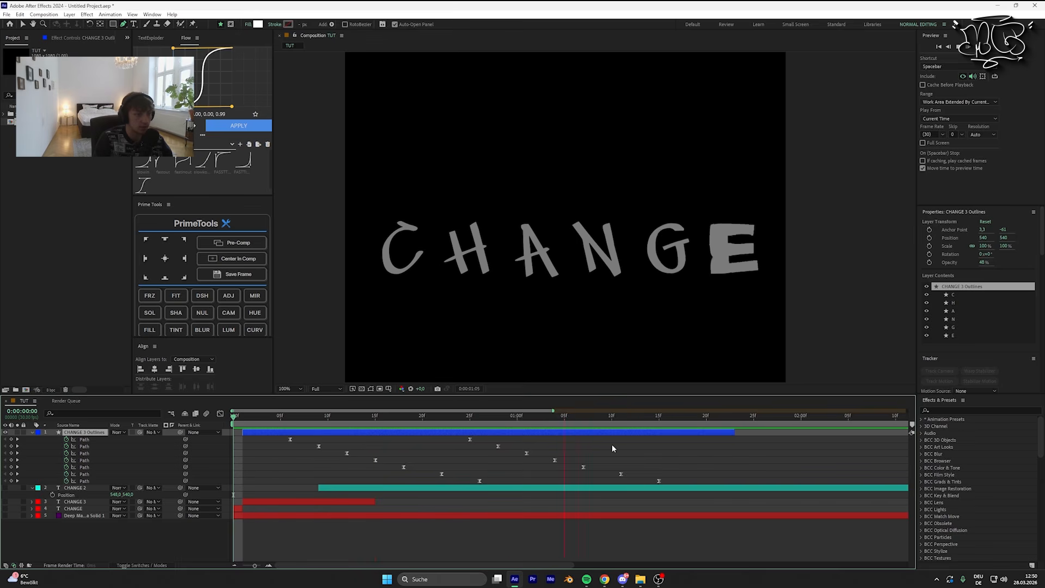
key("space")
key("g")
key("space")
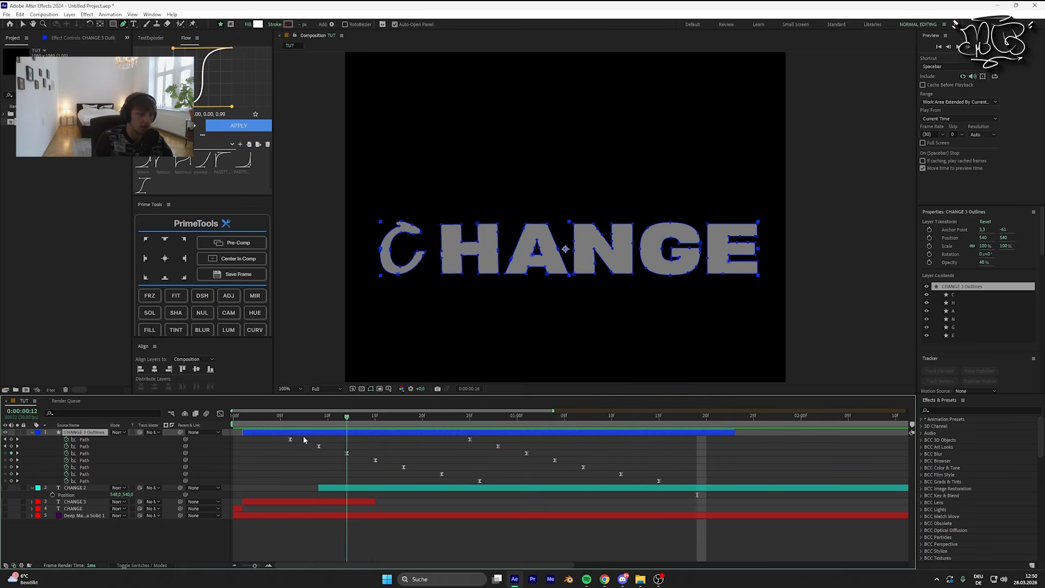
key("space")
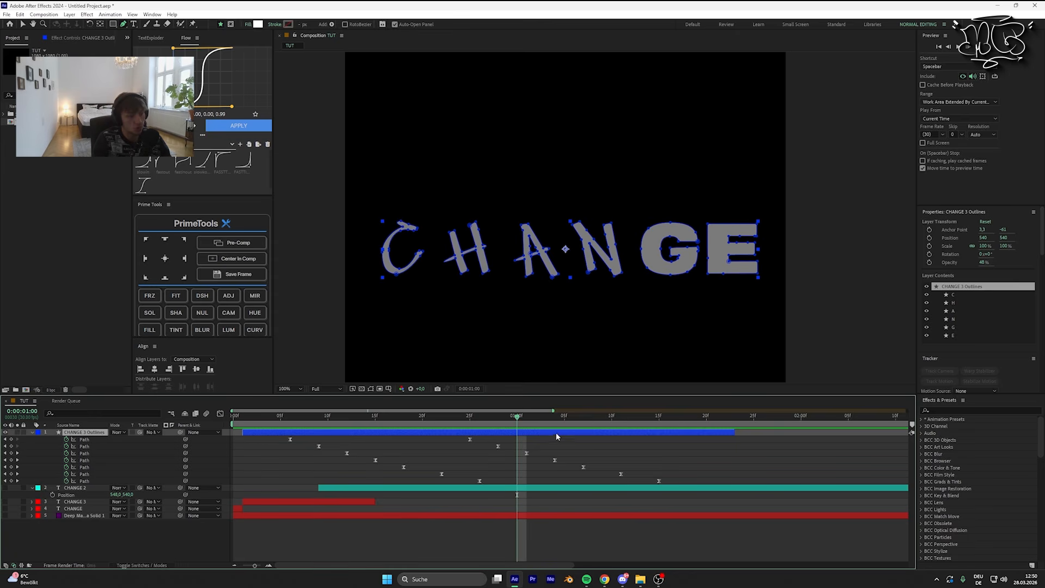
Step: Copy the C path's bold-shape keyframe from frame 6 to 1:15 and preview the added morph
left_click(282, 439)
left_click(290, 439)
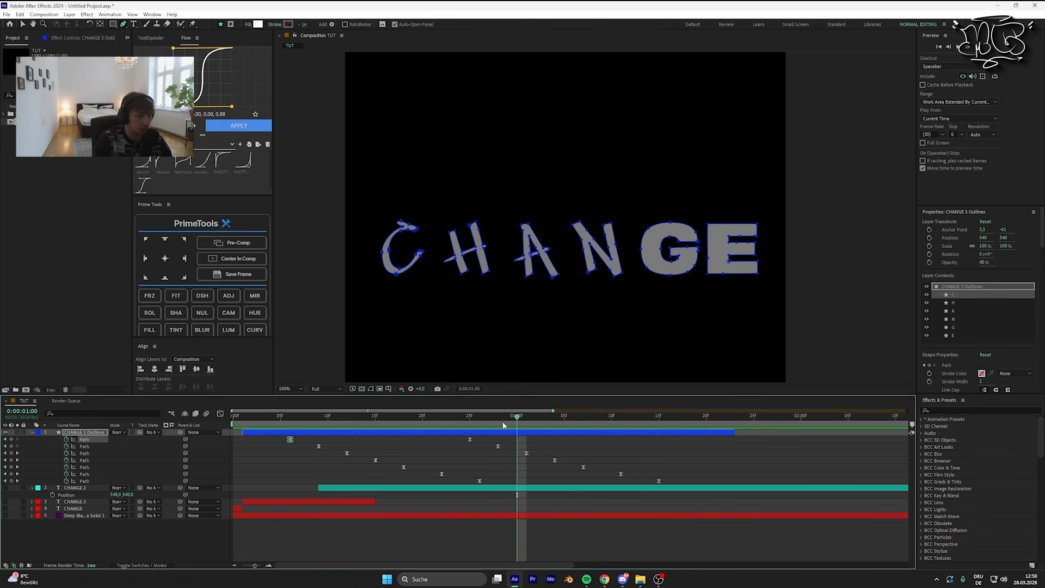
key("space")
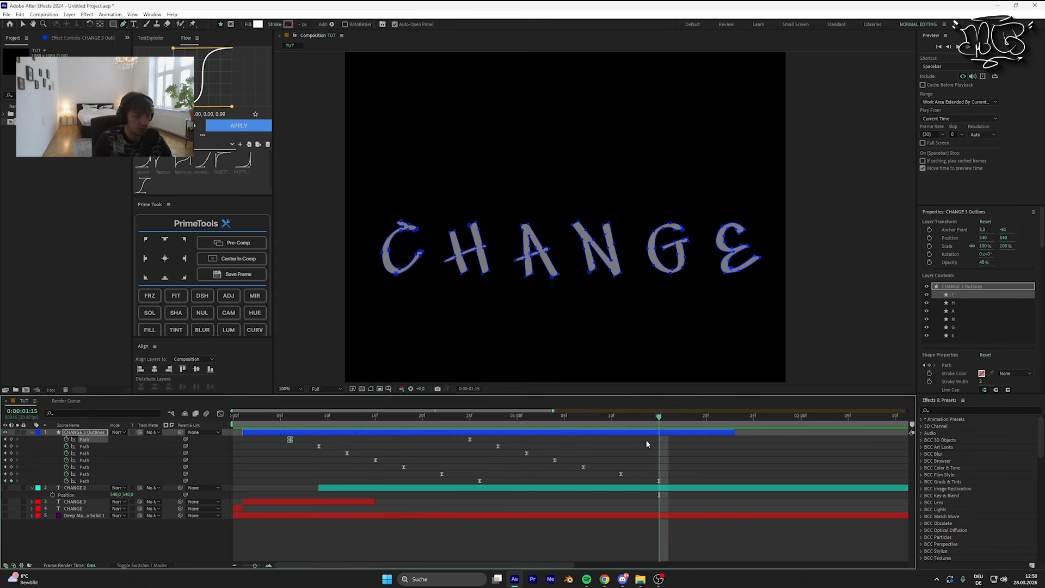
key("ctrl+v")
left_click_drag(659, 417, 264, 440)
key("space")
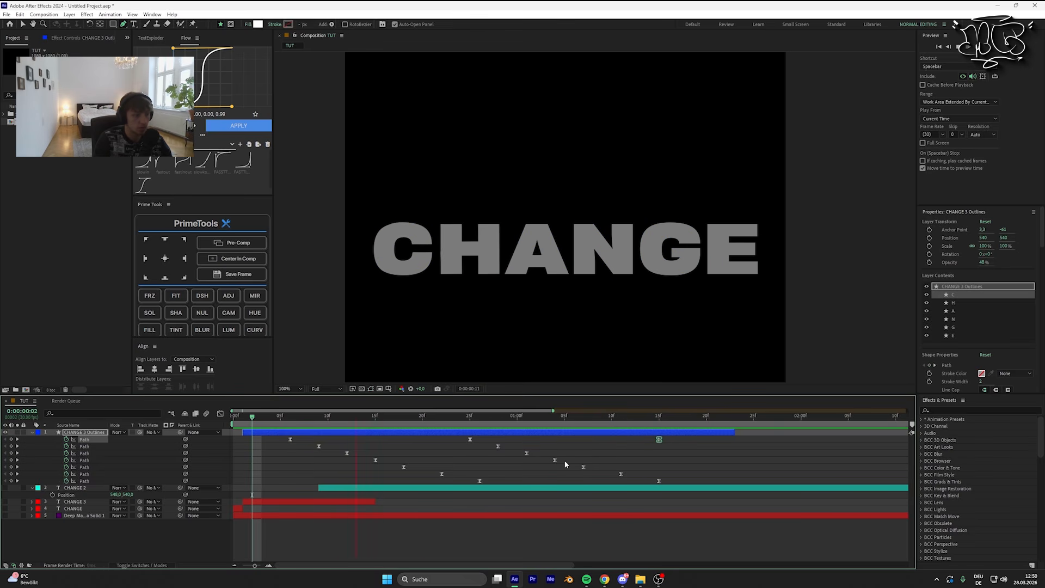
Step: Reshape the C path's second speed curve in the Graph Editor into a sharp central peak, and return to the keyframe view
left_click_drag(467, 440, 687, 442)
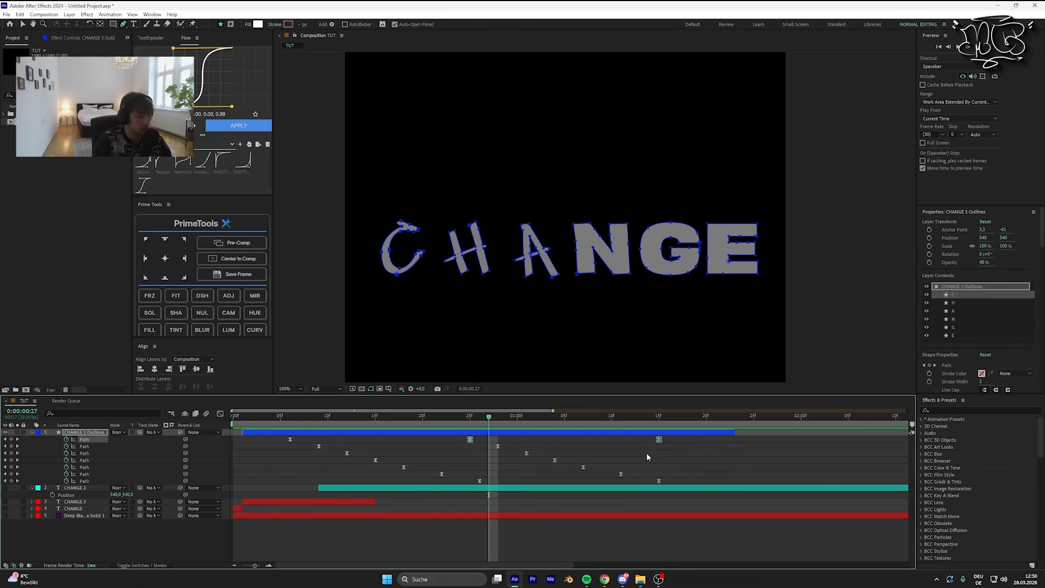
left_click(220, 414)
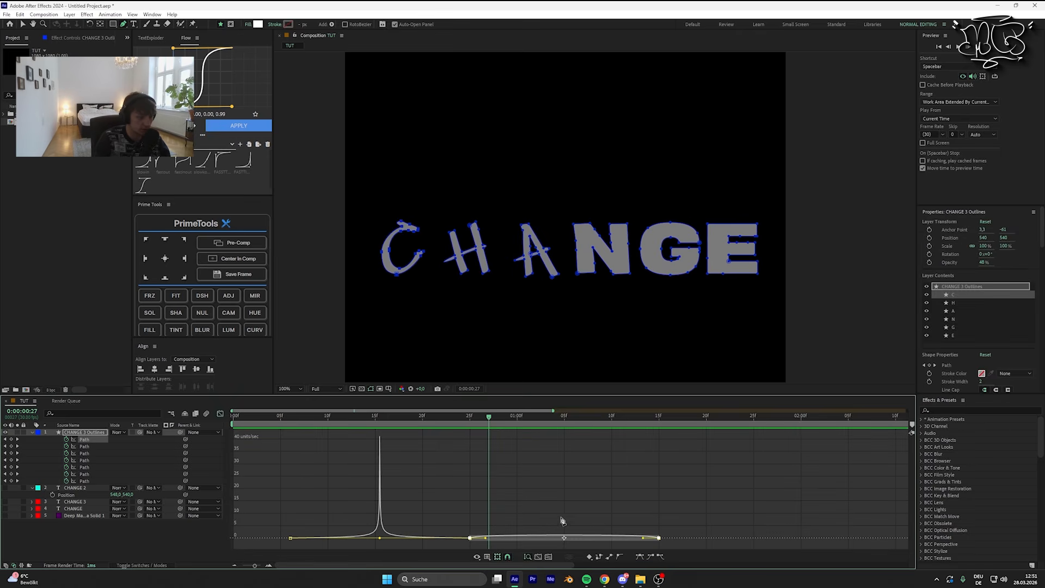
left_click(469, 538)
left_click_drag(487, 542, 564, 549)
left_click_drag(480, 427, 182, 433)
left_click(62, 401)
left_click(23, 402)
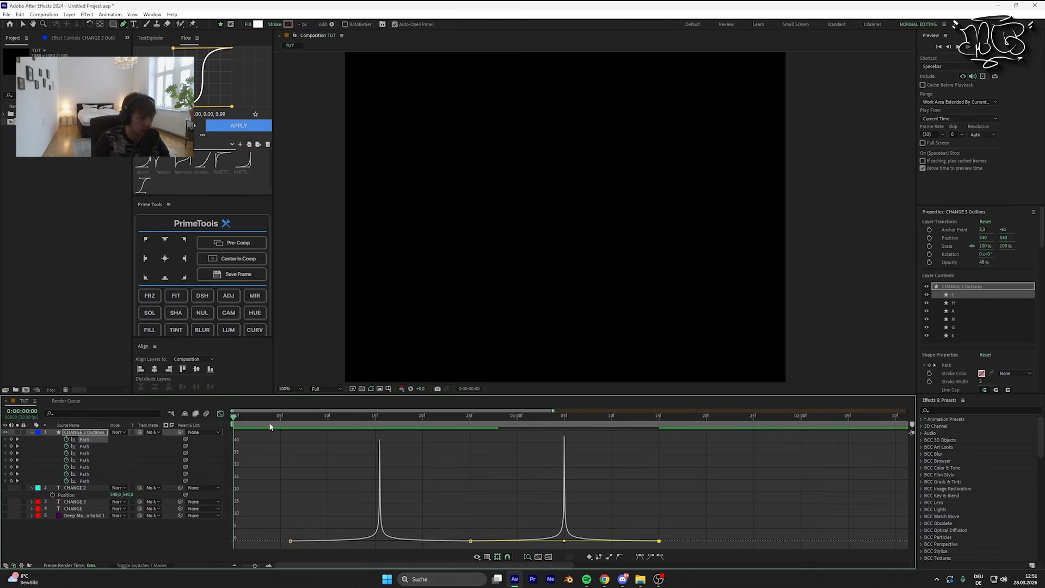
left_click(220, 413)
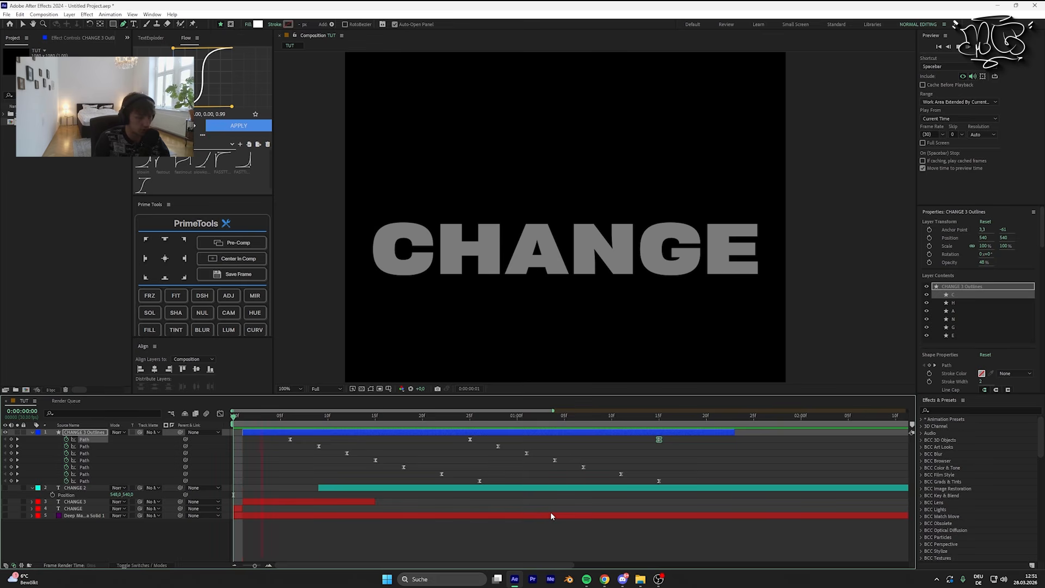
Step: Preview the staggered animation from the start with the C returning to its bold shape
key("space")
left_click_drag(676, 423, 206, 436)
key("space")
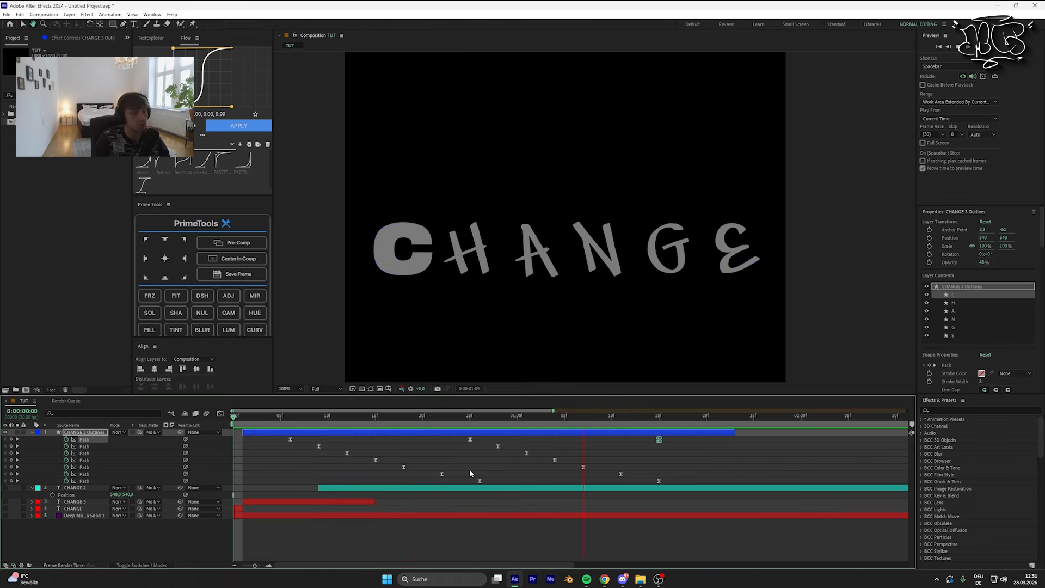
key("space")
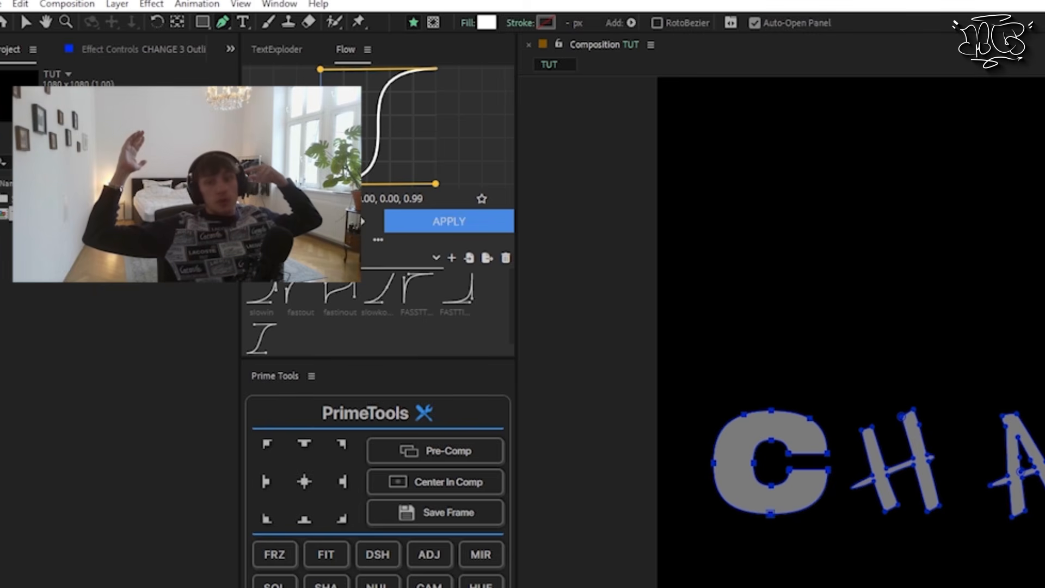